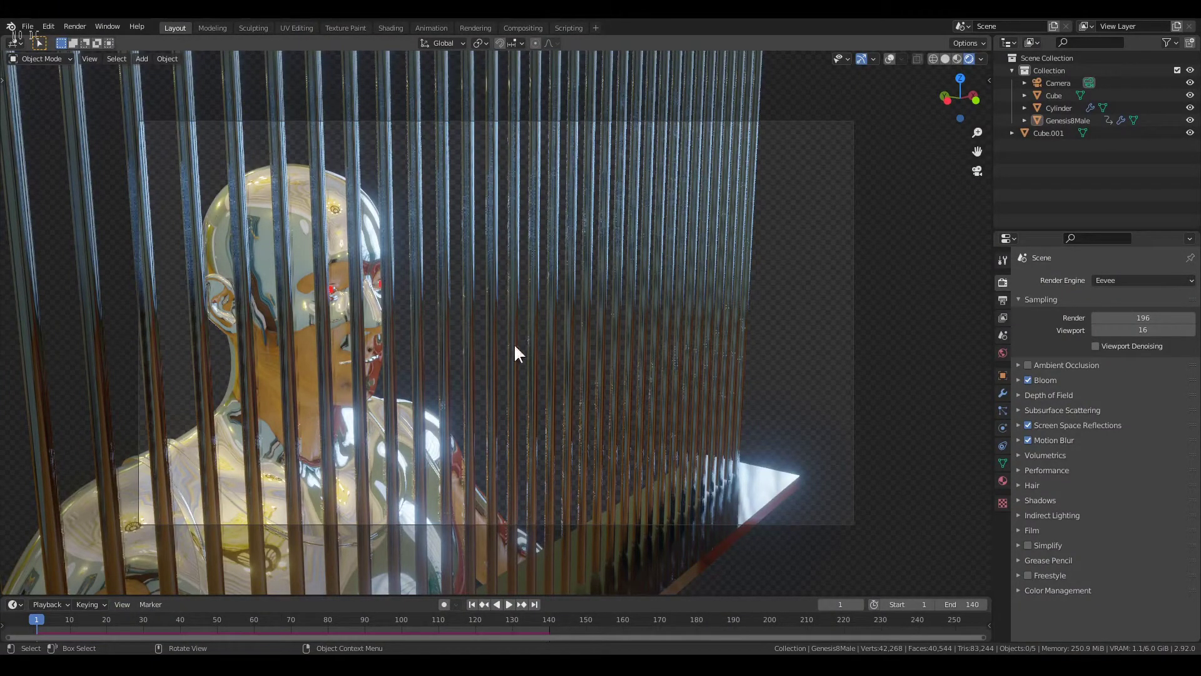
Start a new General file, saving the T-1000 effect scene before it closes
click(28, 26)
mouse_move(39, 41)
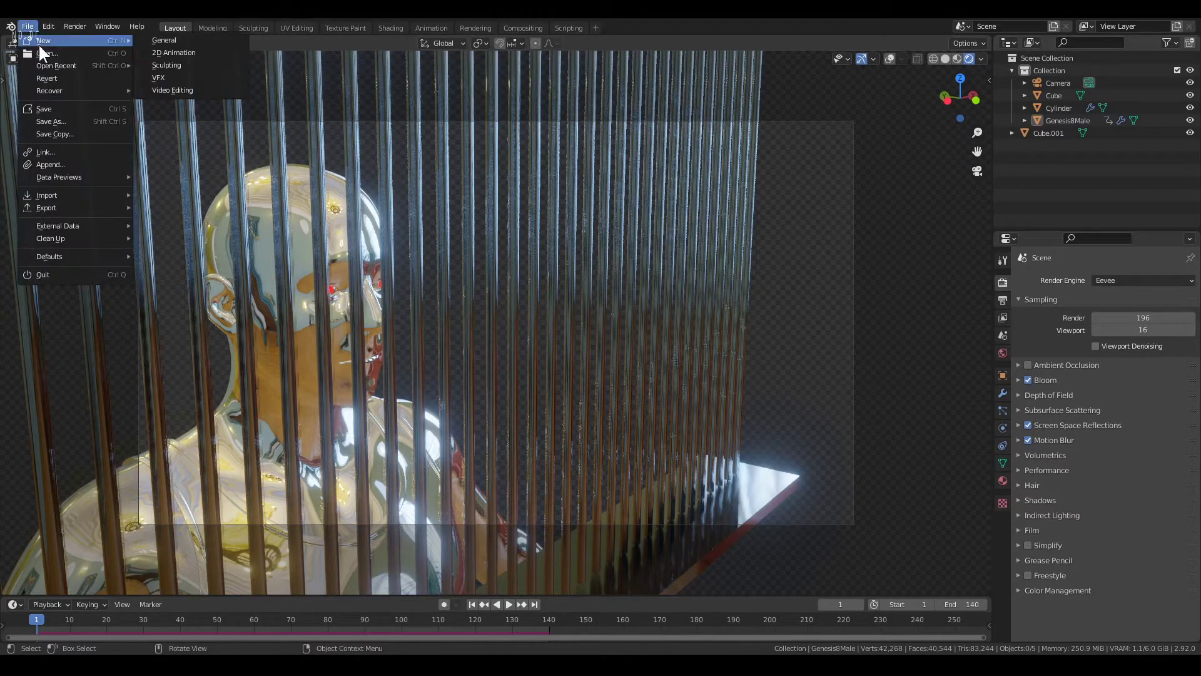
click(182, 41)
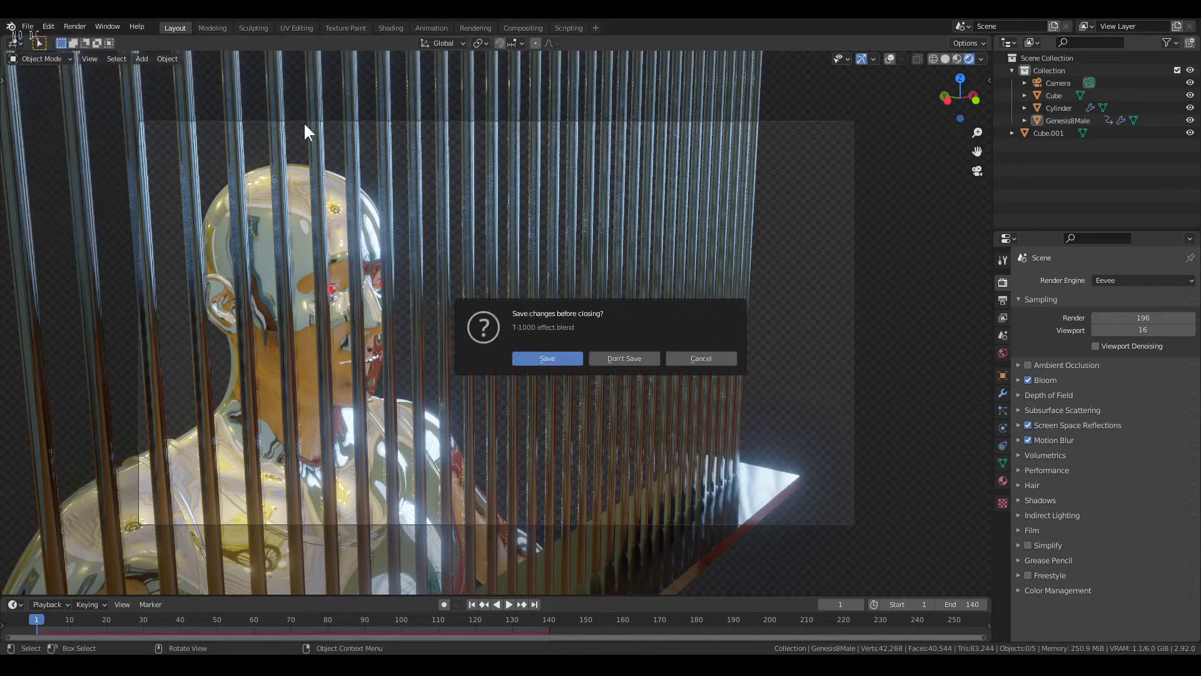
click(557, 353)
middle_drag(486, 446, 434, 464)
Delete the default cube, camera and light, then add a new cube at the origin
key(a)
key(x)
click(442, 381)
key(shift+a)
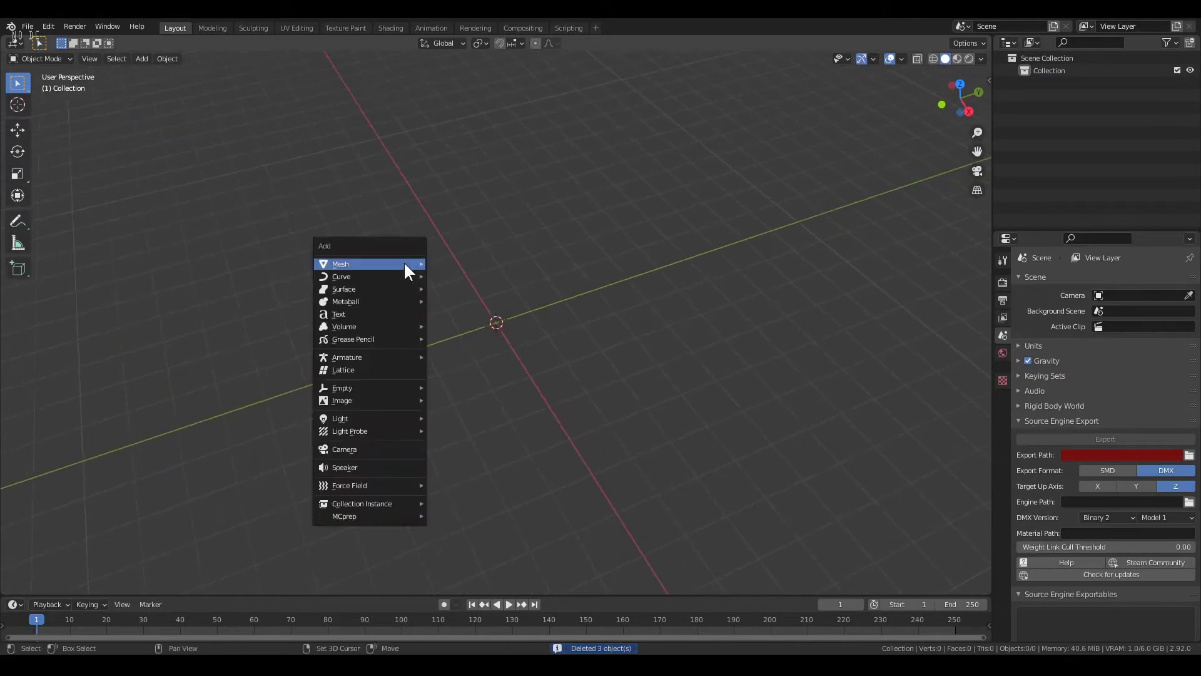
mouse_move(404, 260)
click(441, 269)
Flatten the cube to 0.2 on Z and stretch it along Y into a long base bar
middle_drag(531, 305, 598, 263)
key(s)
key(z)
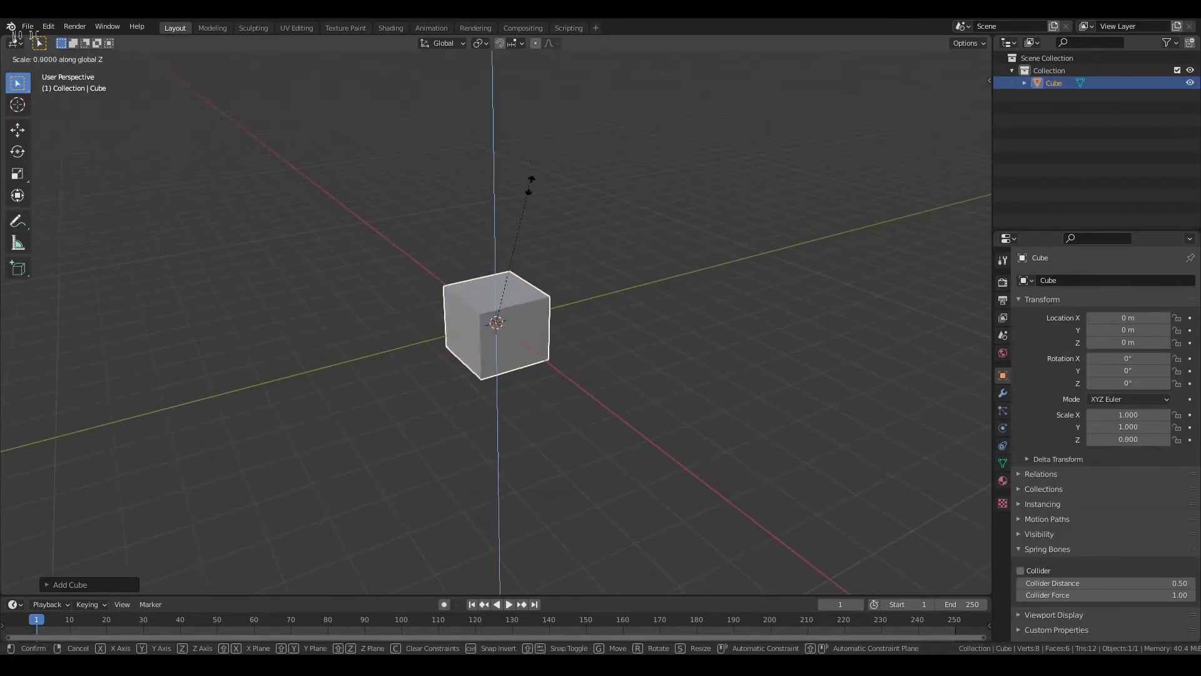
click(493, 318)
middle_drag(493, 318, 566, 328)
key(y)
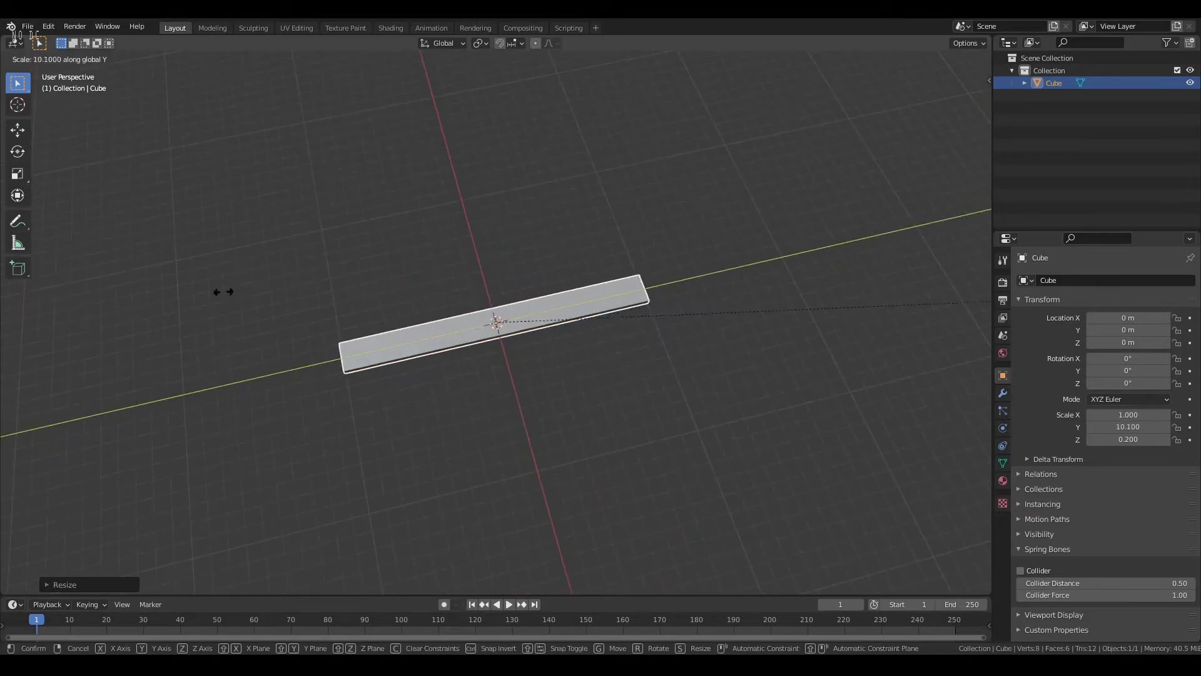
click(220, 289)
middle_drag(220, 290, 466, 340)
key(s)
key(y)
click(531, 317)
Add a cylinder and scale its width down to 0.246, keeping its height
key(shift+a)
mouse_move(416, 226)
click(452, 295)
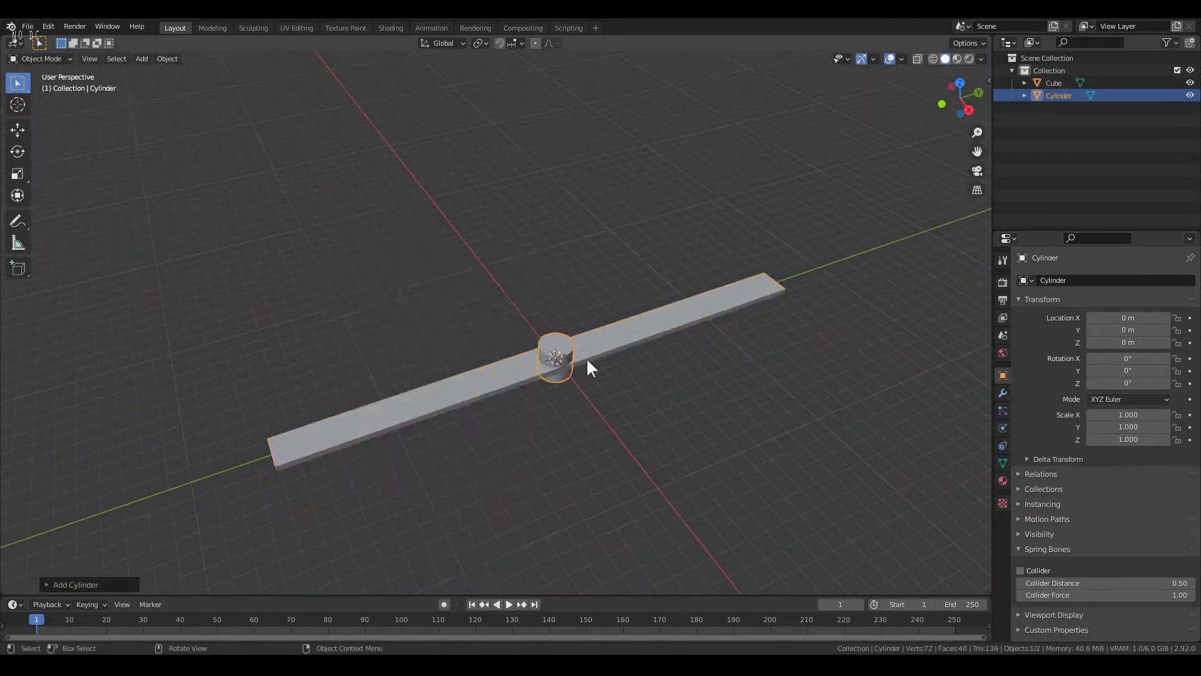
key(KP_1)
middle_drag(591, 399, 600, 375)
key(s)
key(shift+z)
click(590, 348)
key(KP_1)
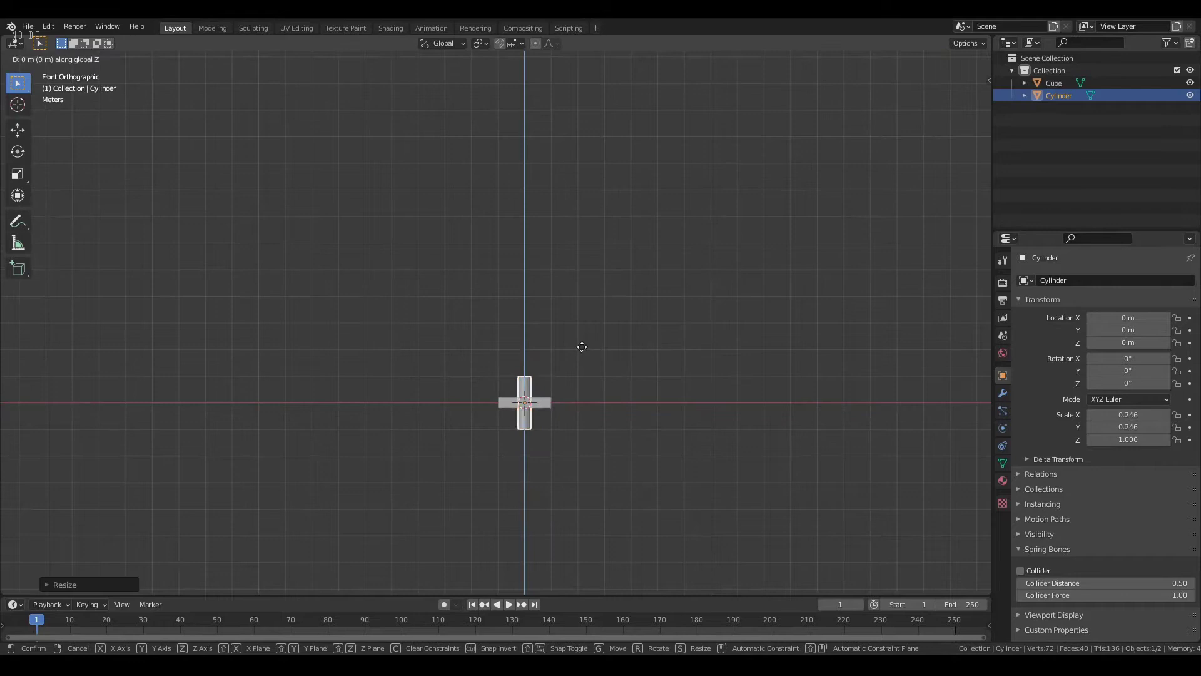
scroll(386, 260, up, 5)
Raise the cylinder vertically and move it -15 along Y to the bar's end
key(g)
key(z)
click(386, 260)
scroll(510, 268, up, 2)
middle_drag(510, 268, 535, 374)
key(KP_7)
text(gy)
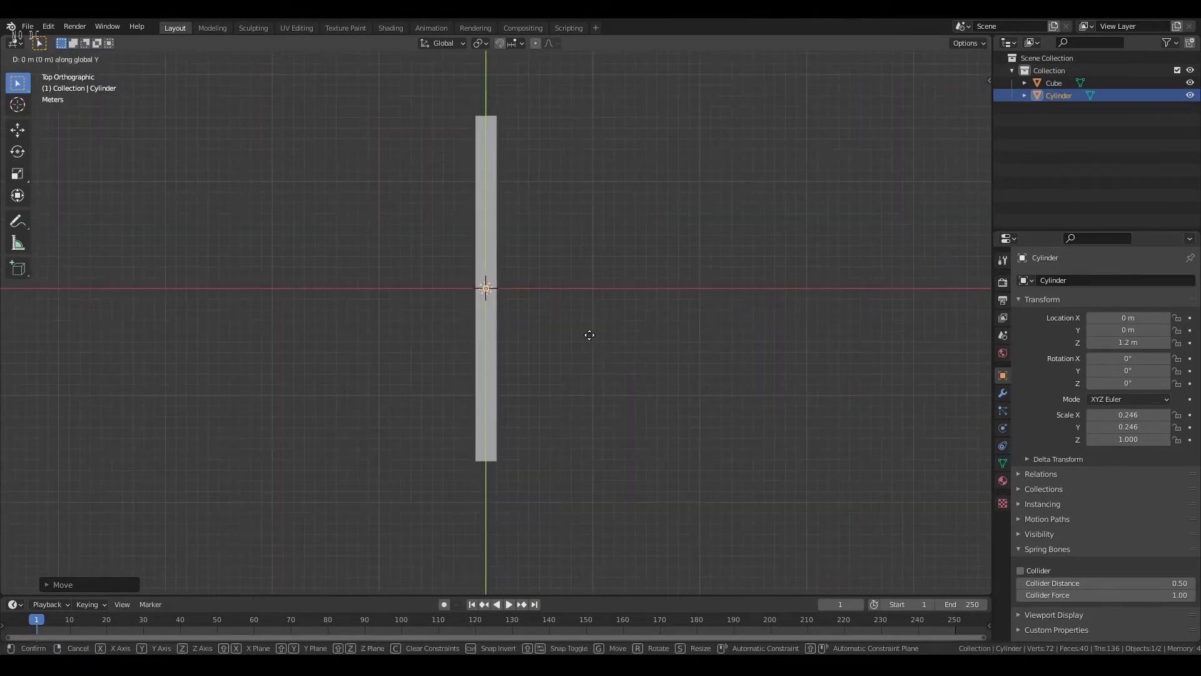
text(-15)
key(Return)
middle_drag(587, 335, 437, 276)
In Edit Mode, raise the cylinder's top face 12 m to make a tall post
key(Tab)
click(402, 494)
key(g)
key(z)
key(Return)
key(Tab)
click(1002, 393)
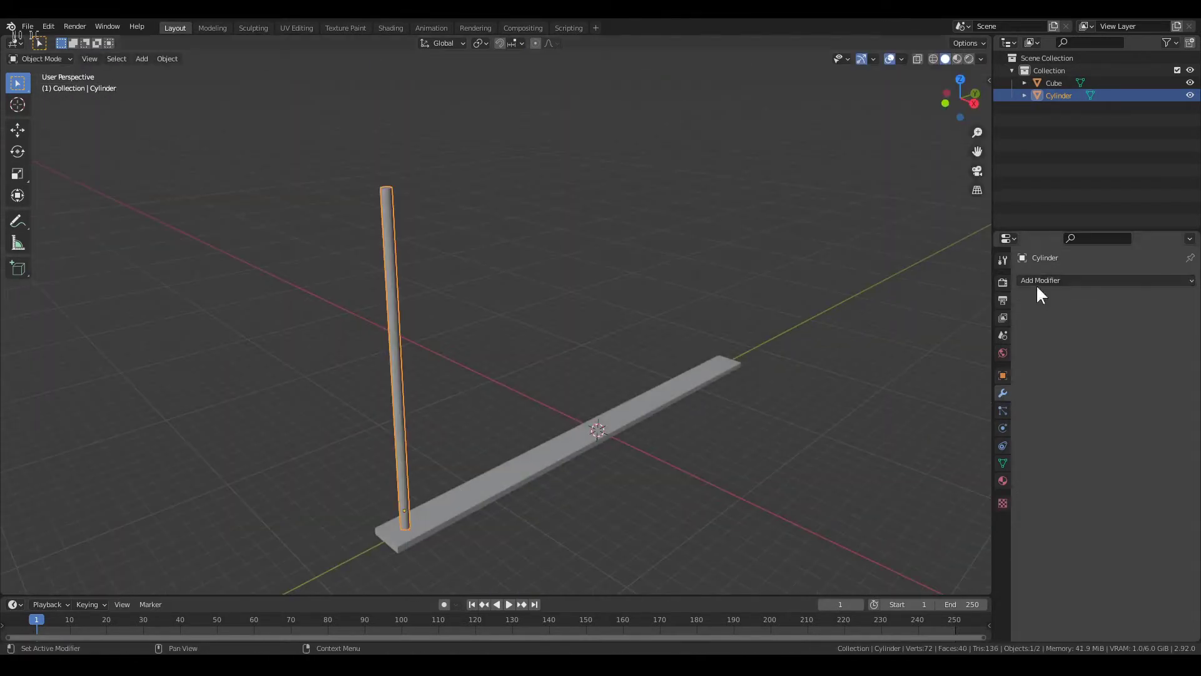
Add an Array modifier with X and Z factors 0, Y offset 3, about 20 copies
click(1063, 280)
click(932, 306)
double_click(1132, 373)
text(0)
double_click(1132, 398)
key(Return)
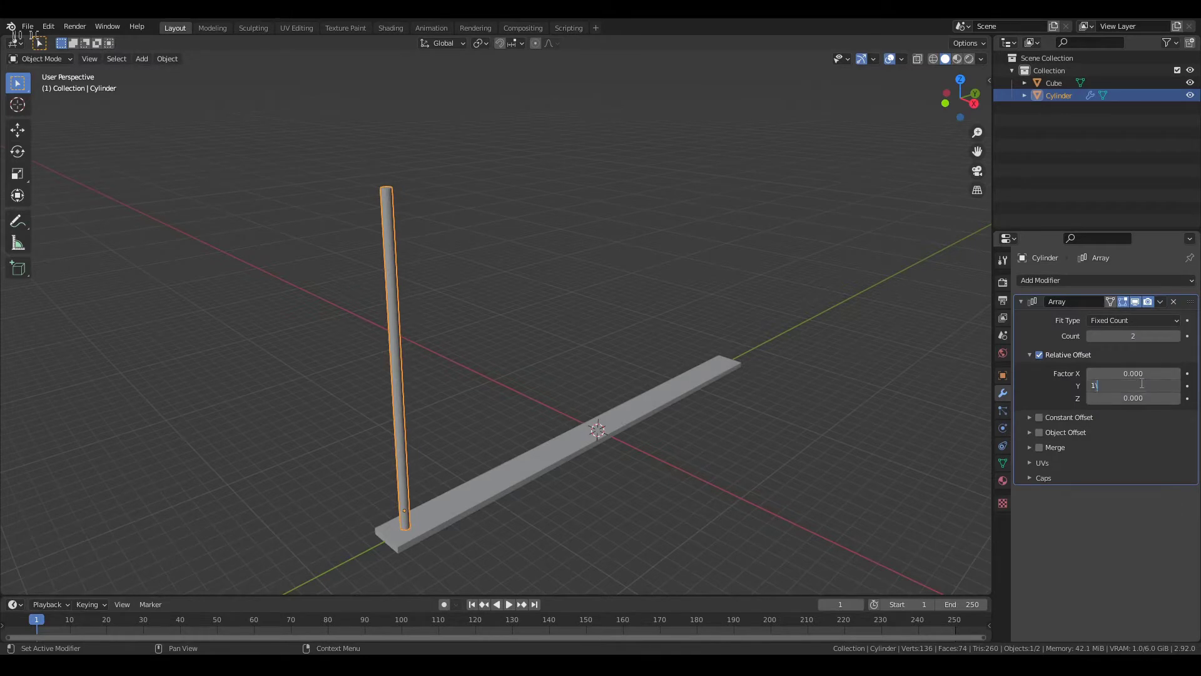
middle_drag(720, 350, 611, 388)
drag(1133, 385, 1175, 340)
middle_drag(625, 375, 628, 414)
Duplicate the base bar and lift the copy along Z onto the bar tops
click(525, 413)
key(shift+d)
key(z)
click(640, 250)
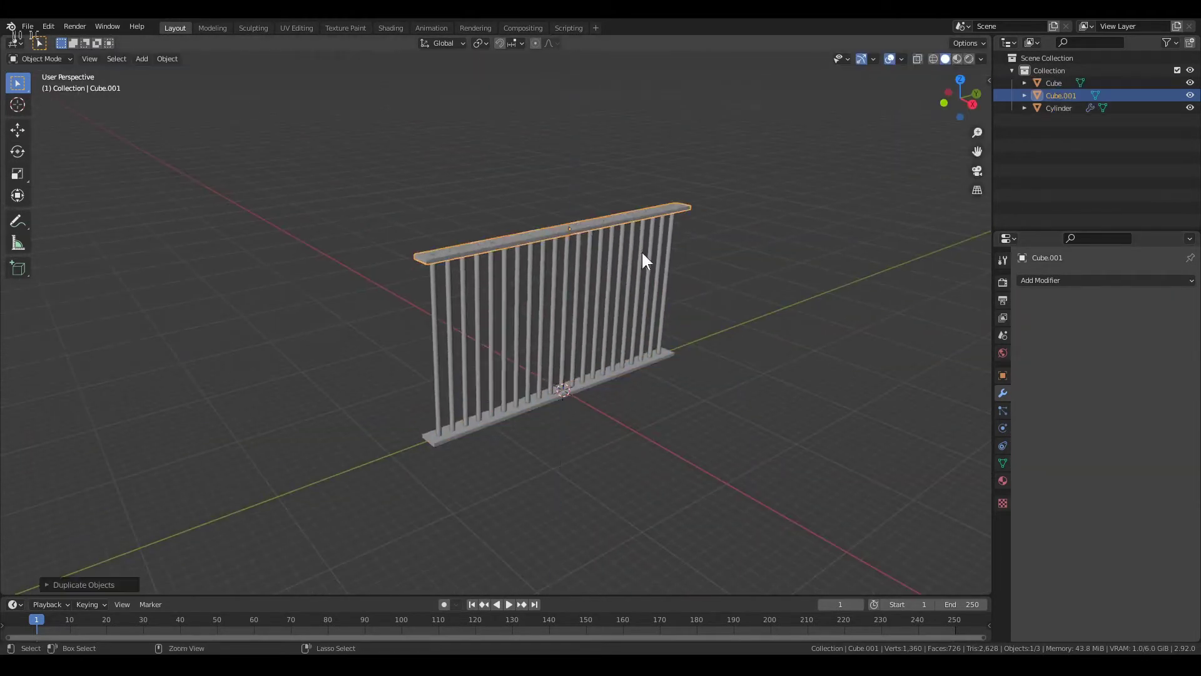
scroll(641, 250, up, 5)
middle_drag(640, 250, 720, 449)
Check the rail's fit in Right Orthographic view and inspect the 21-bar array from several angles
key(KP_3)
scroll(722, 437, up, 3)
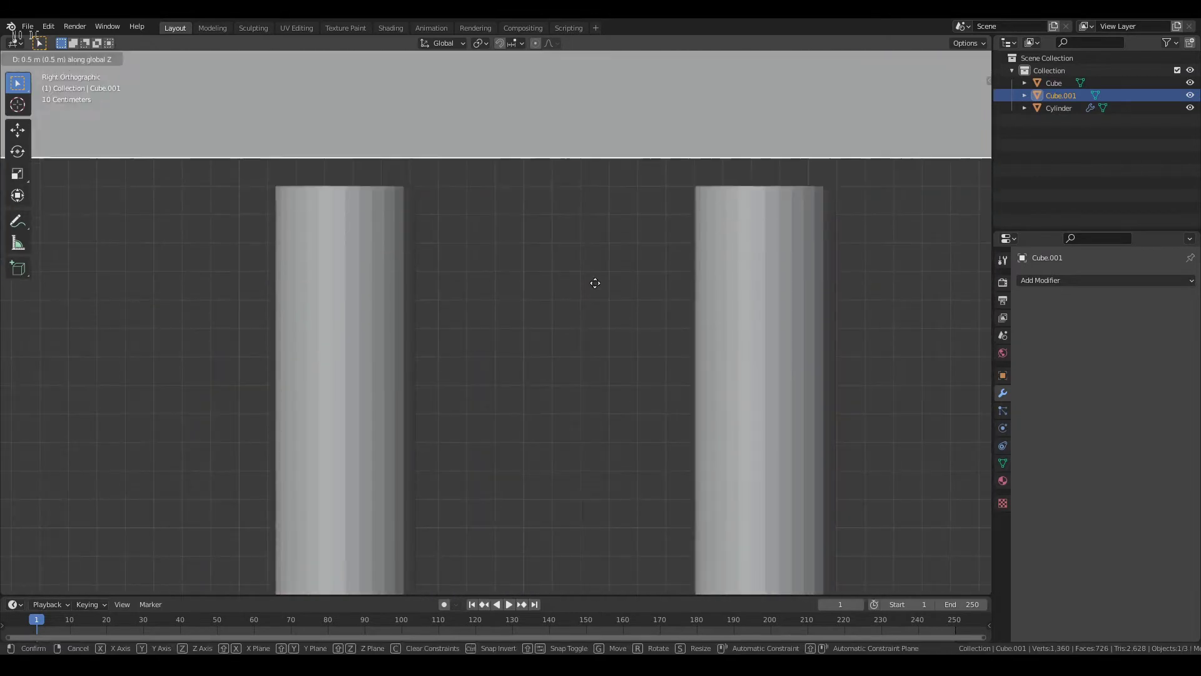
scroll(535, 369, down, 7)
middle_drag(520, 399, 467, 359)
scroll(637, 460, up, 3)
middle_drag(568, 358, 505, 373)
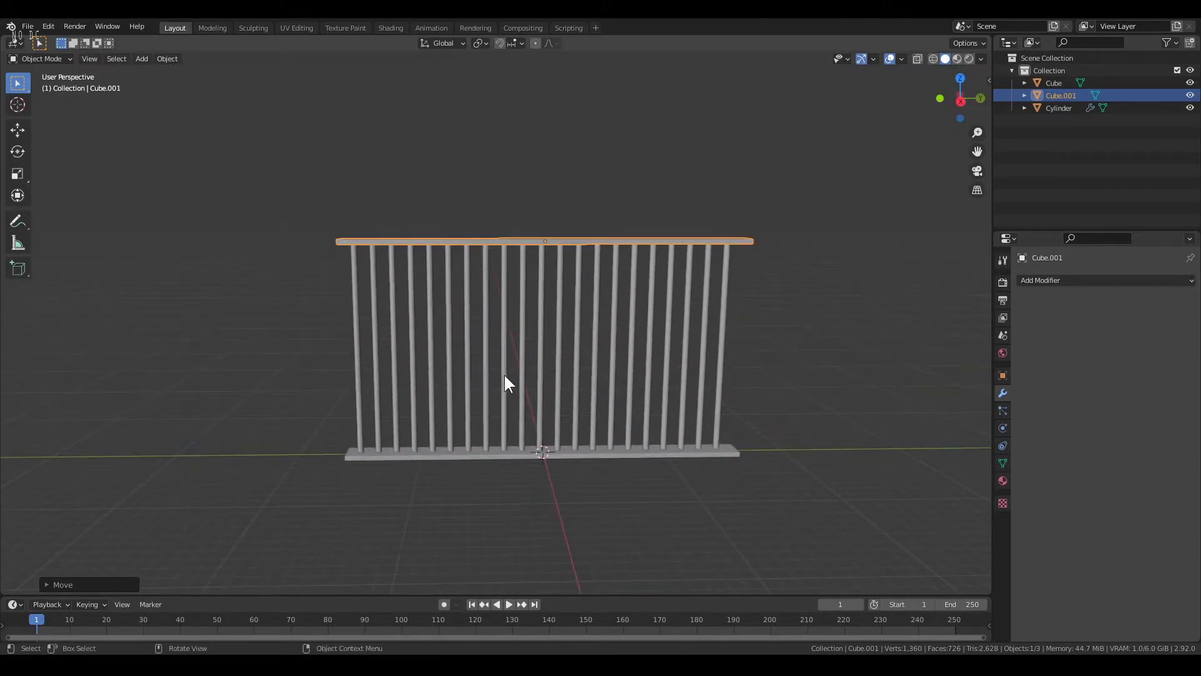
middle_drag(359, 467, 384, 422)
click(531, 451)
click(385, 418)
click(742, 494)
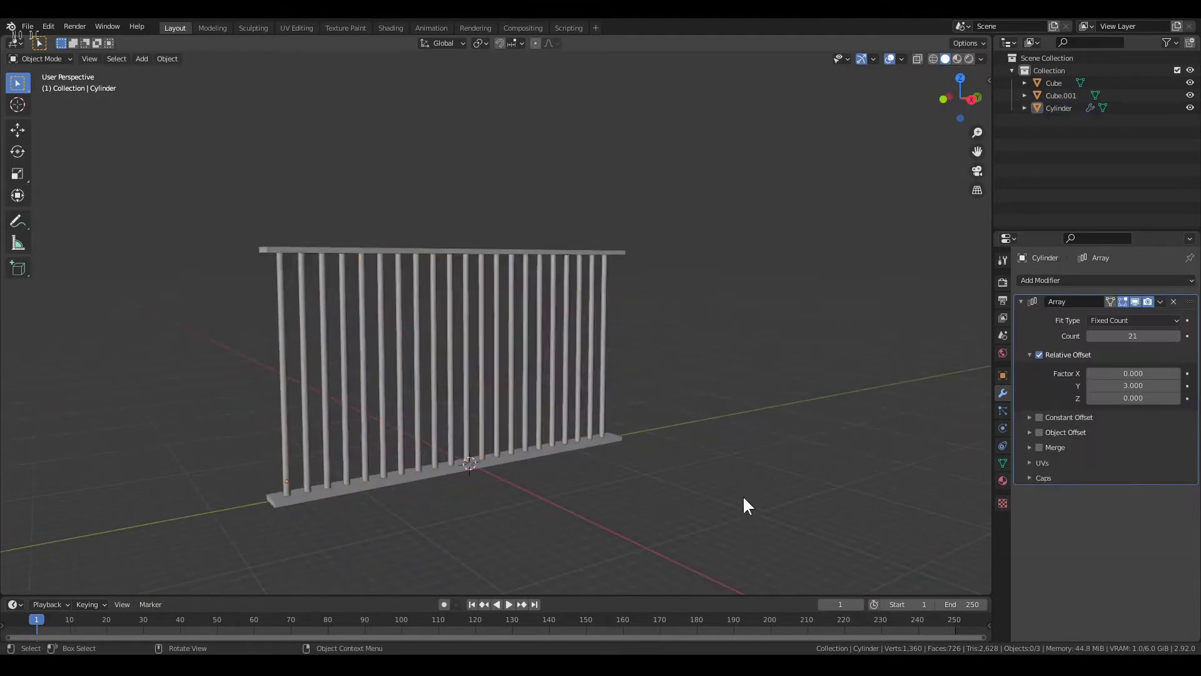
middle_drag(742, 494, 549, 467)
middle_drag(553, 394, 599, 474)
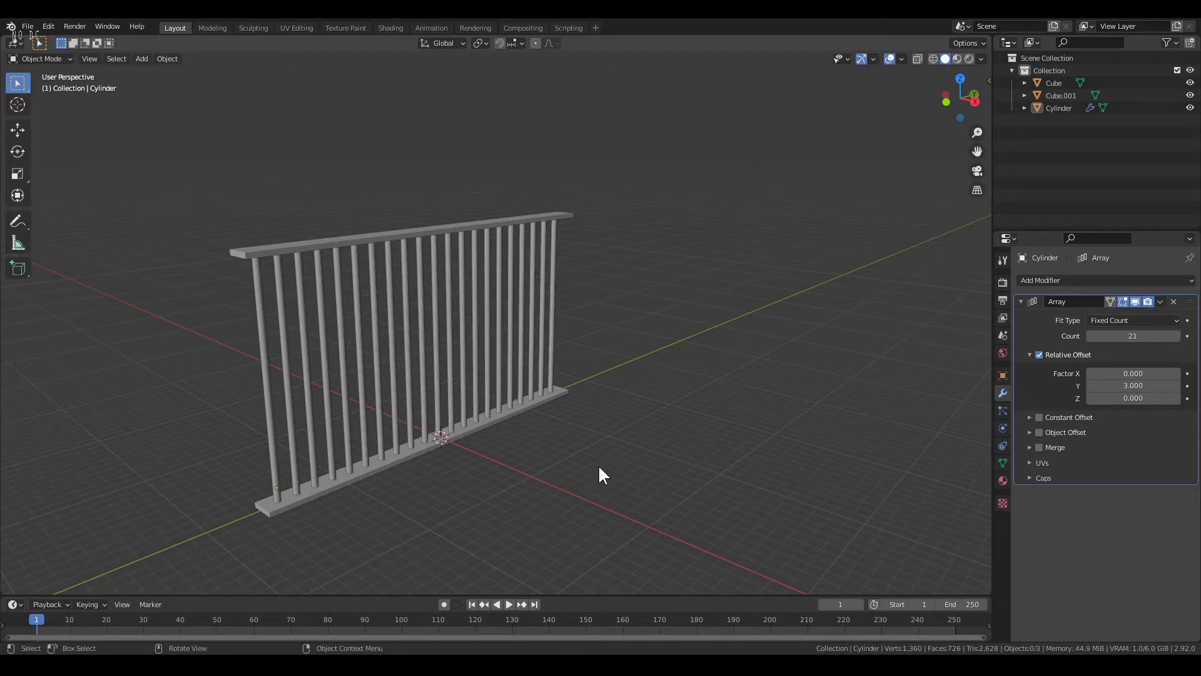
Import the Genesis 8 male model file through File > Import
click(30, 26)
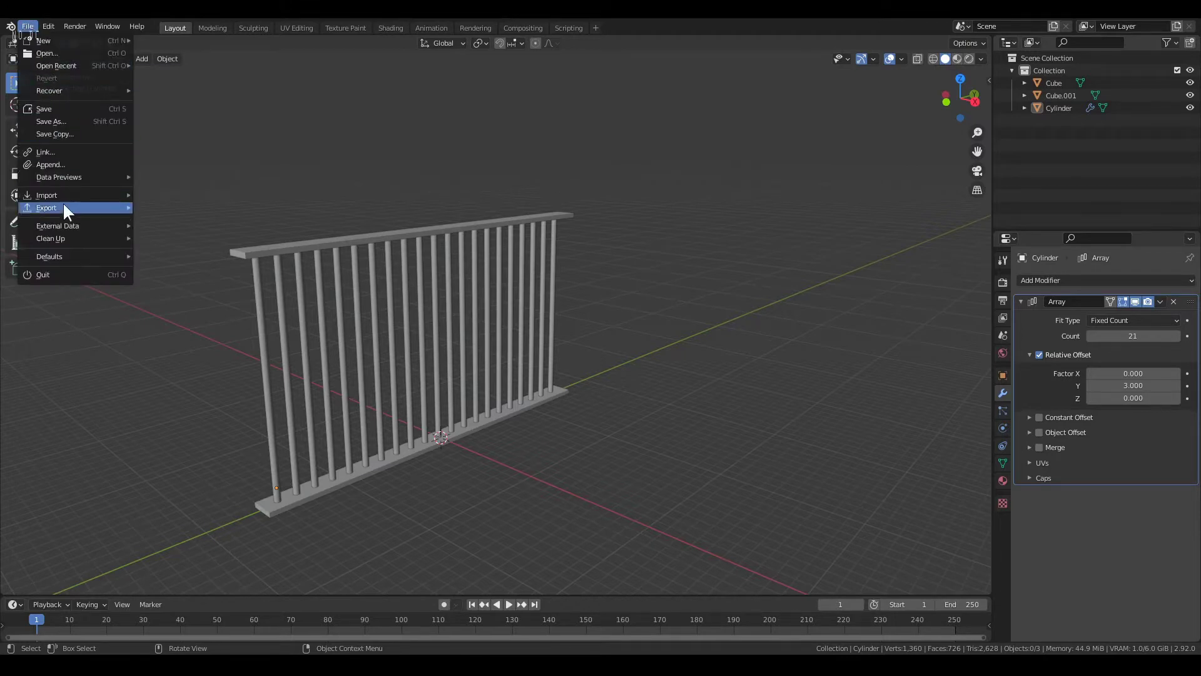
mouse_move(97, 192)
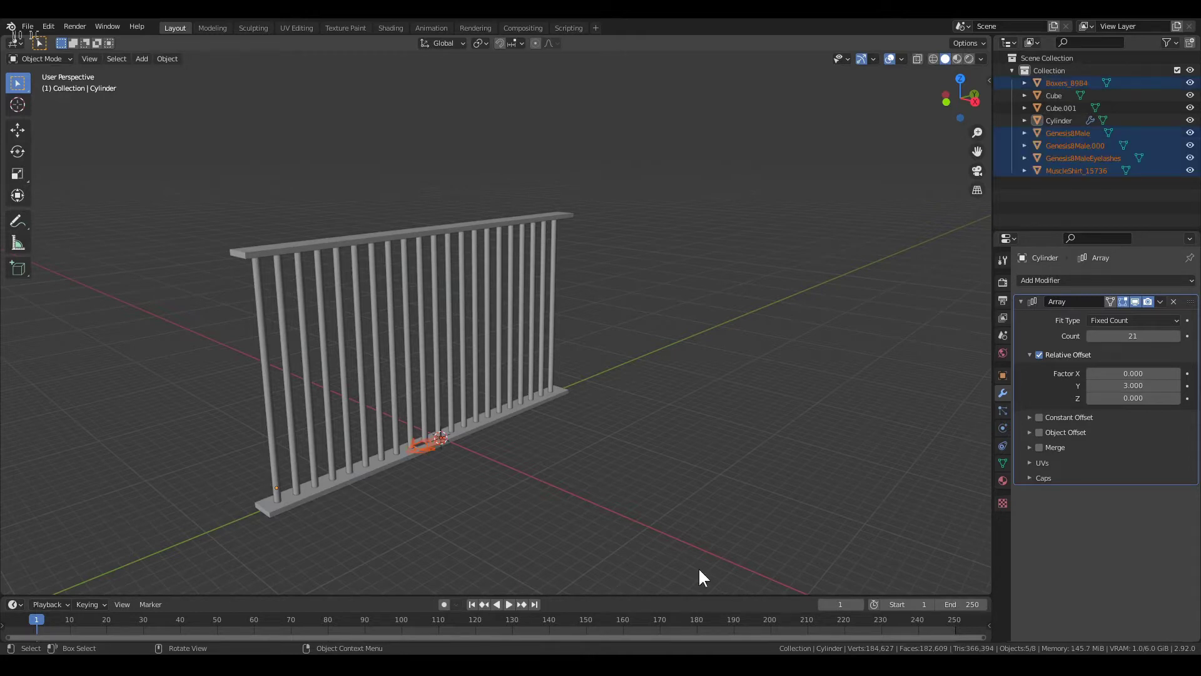
Delete the duplicate Genesis8Male.000 figure and the Genesis8MaleEyelashes object
click(567, 472)
middle_drag(568, 472, 535, 427)
scroll(575, 363, up, 4)
click(504, 385)
middle_drag(504, 385, 580, 351)
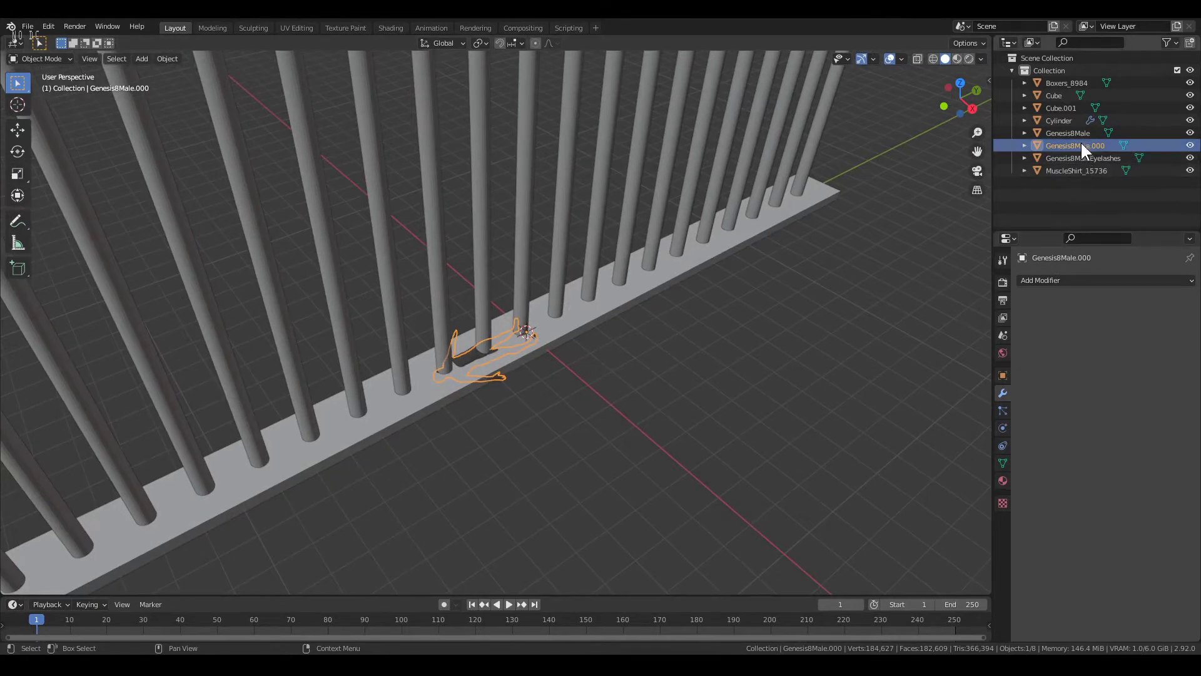
key(Delete)
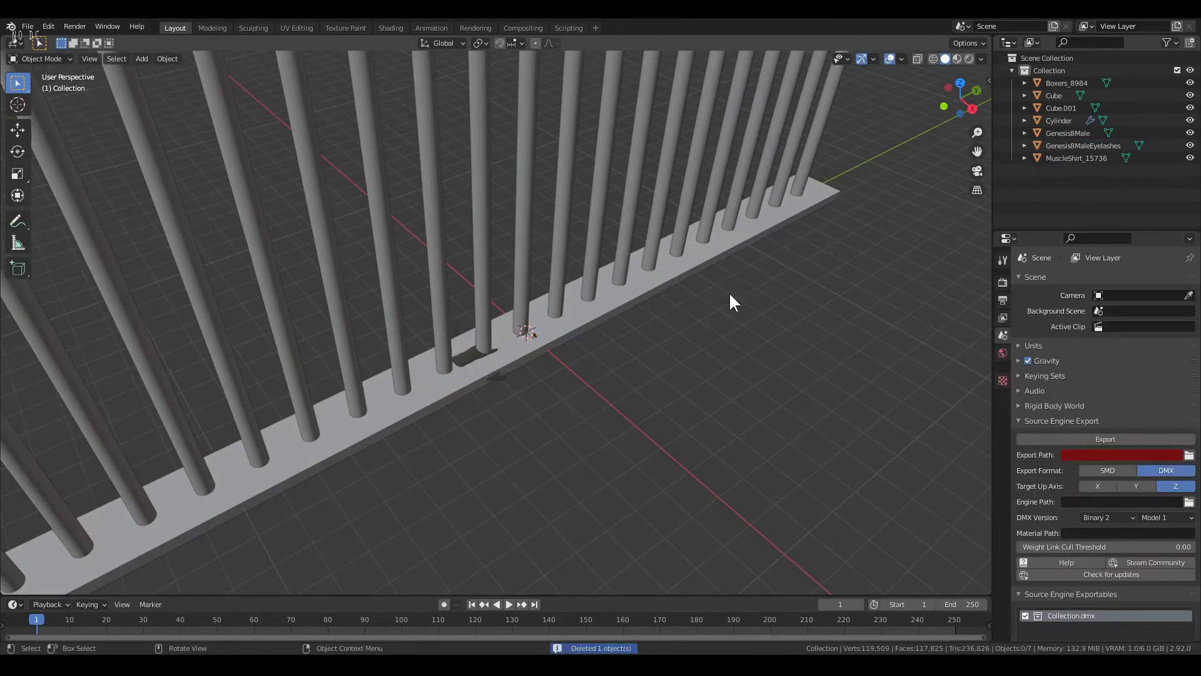
click(1075, 145)
key(Delete)
Join the Genesis8Male body and MuscleShirt_15736 into Boxers_8984 with Ctrl+J
click(1071, 135)
click(1063, 83)
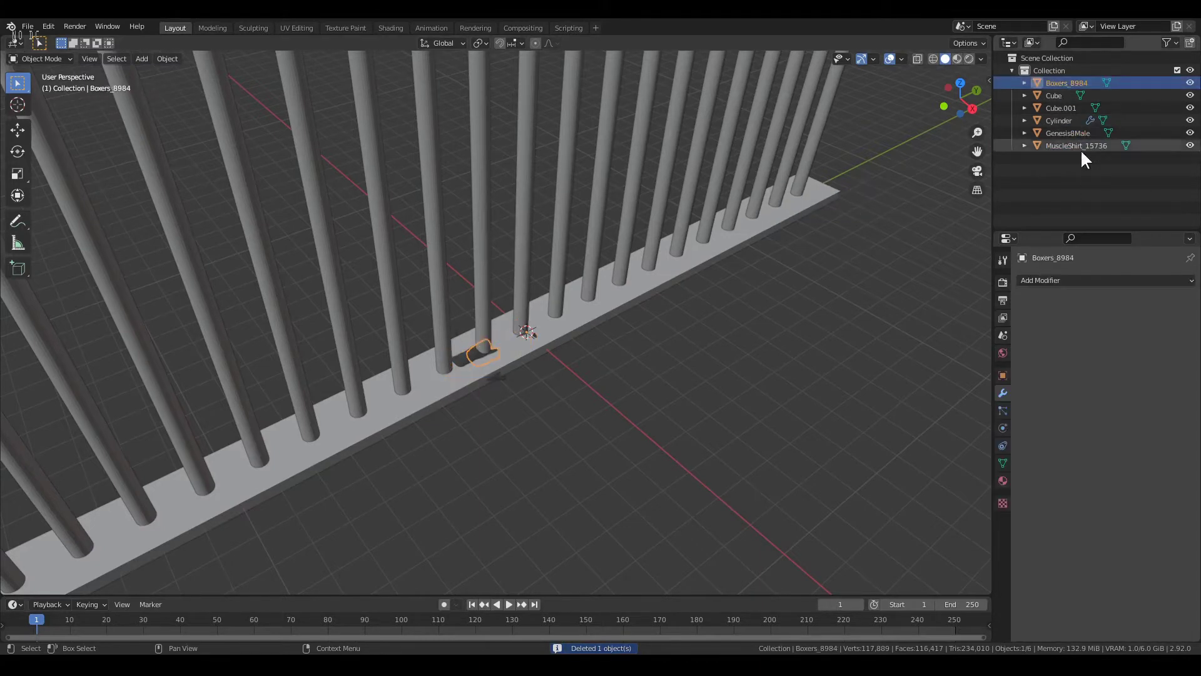
key(ctrl+z)
ctrl+click(1065, 144)
shift+click(1062, 81)
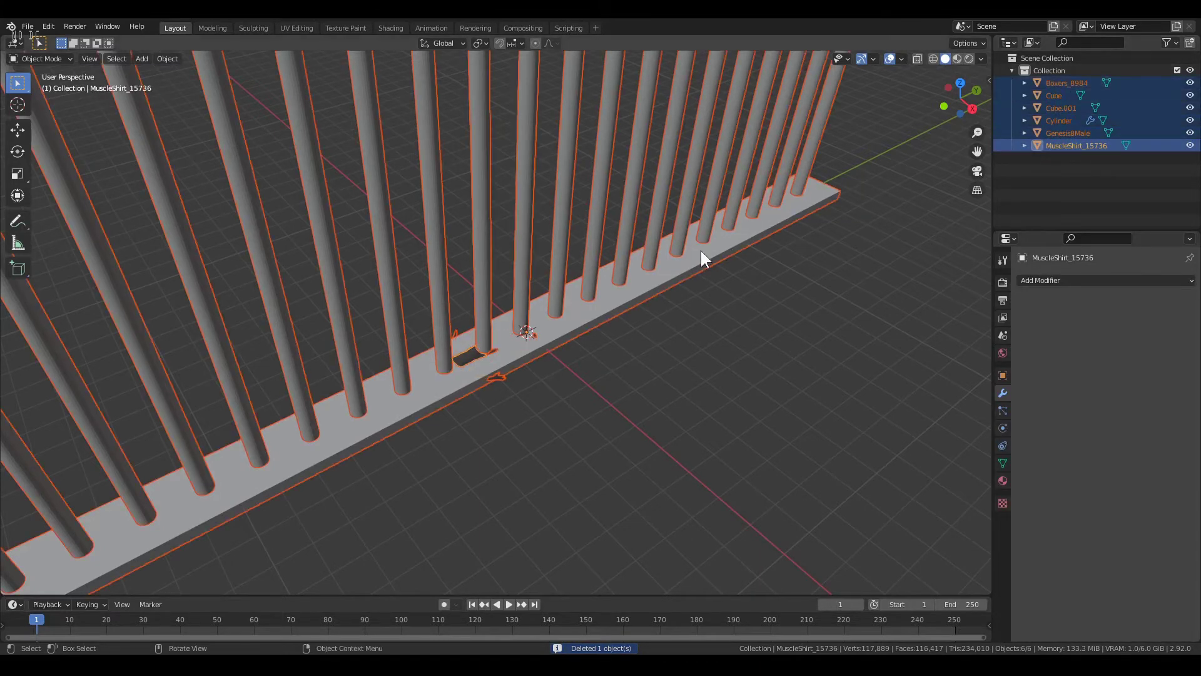
click(1057, 136)
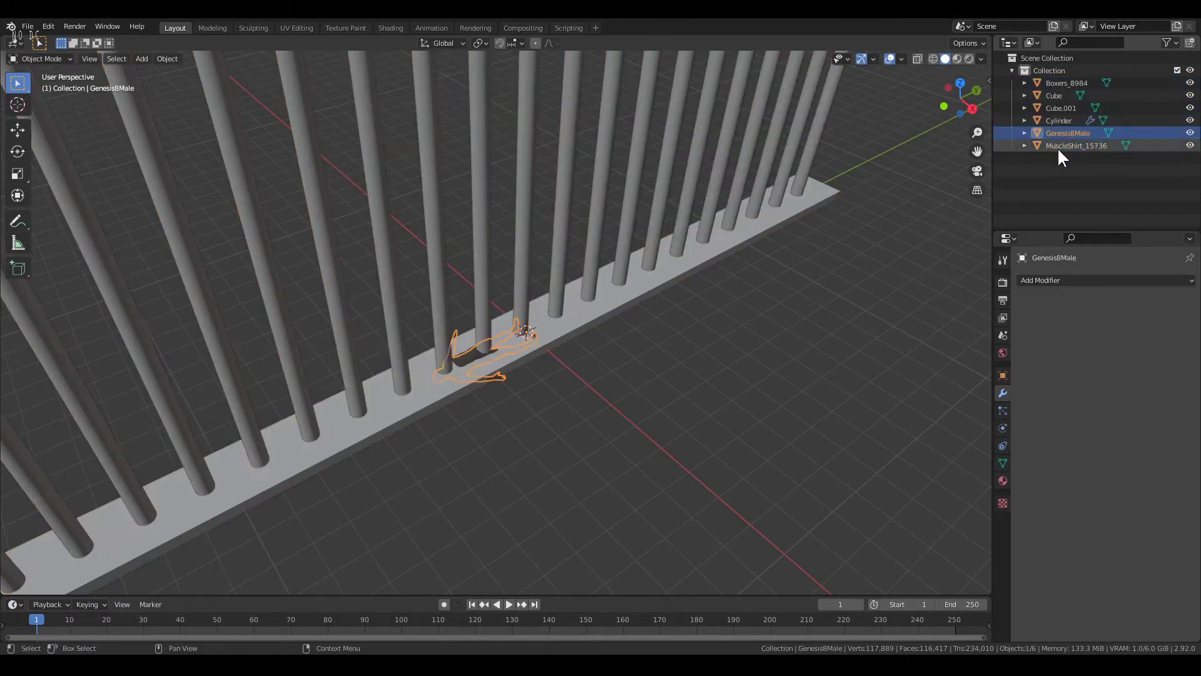
ctrl+click(1057, 148)
ctrl+click(1068, 82)
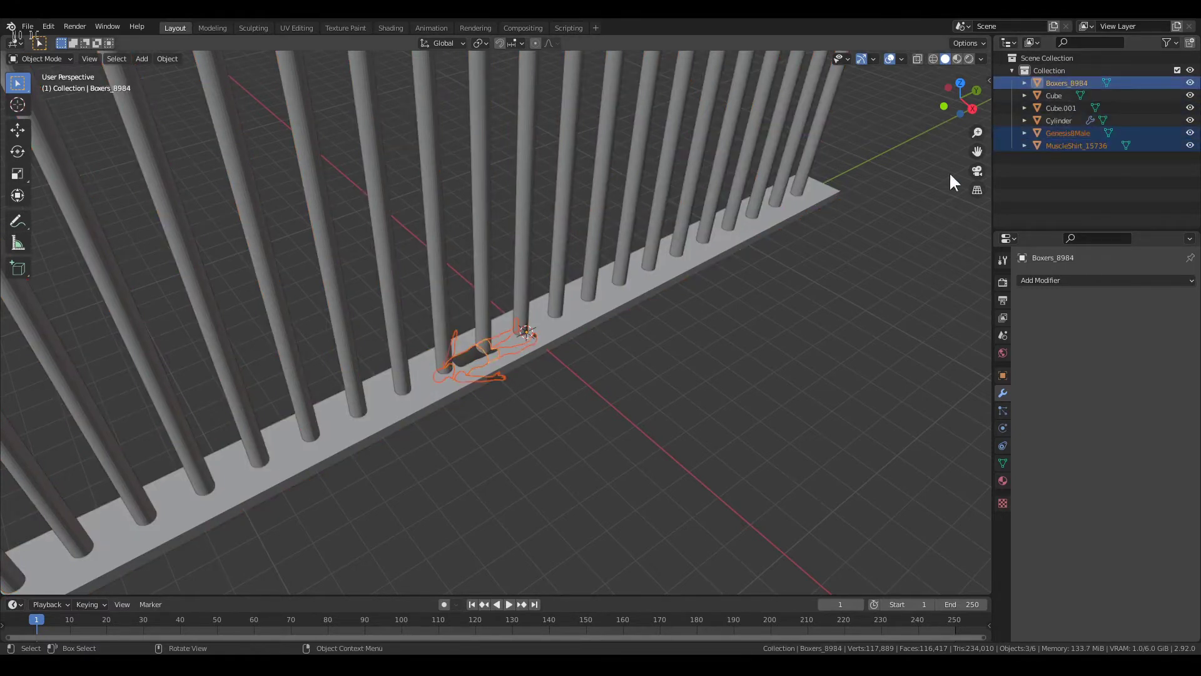
key(ctrl+j)
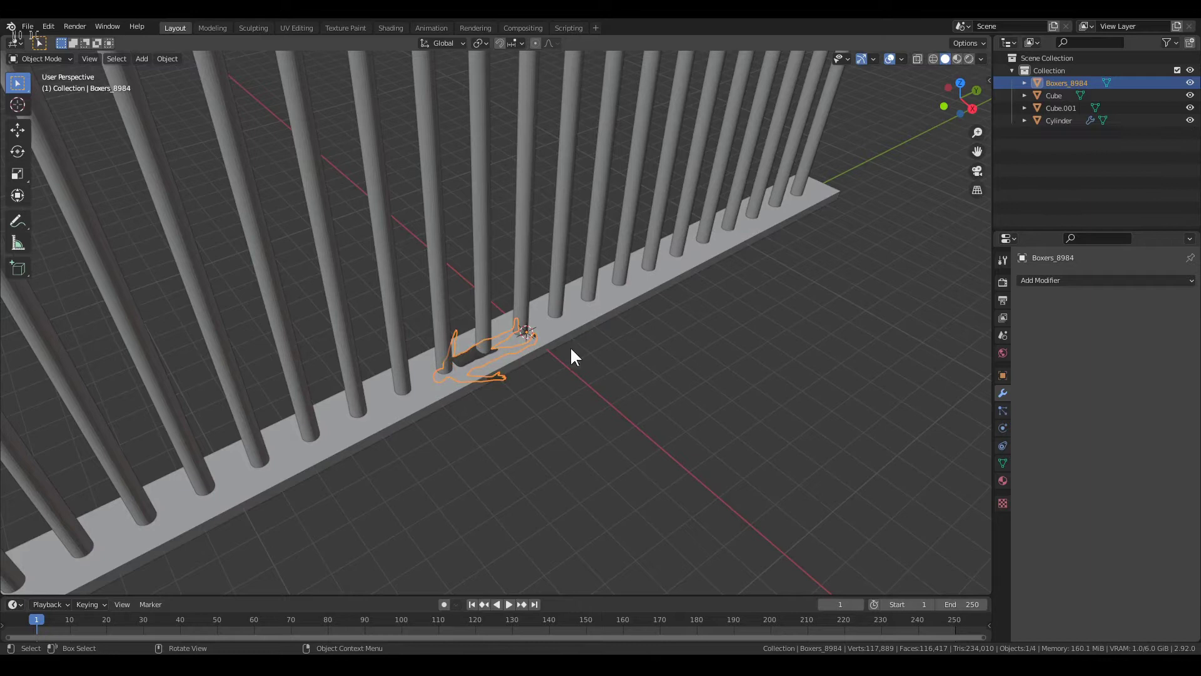
scroll(567, 344, down, 6)
Apply the Array modifier on the bars to make the posts real geometry
click(549, 320)
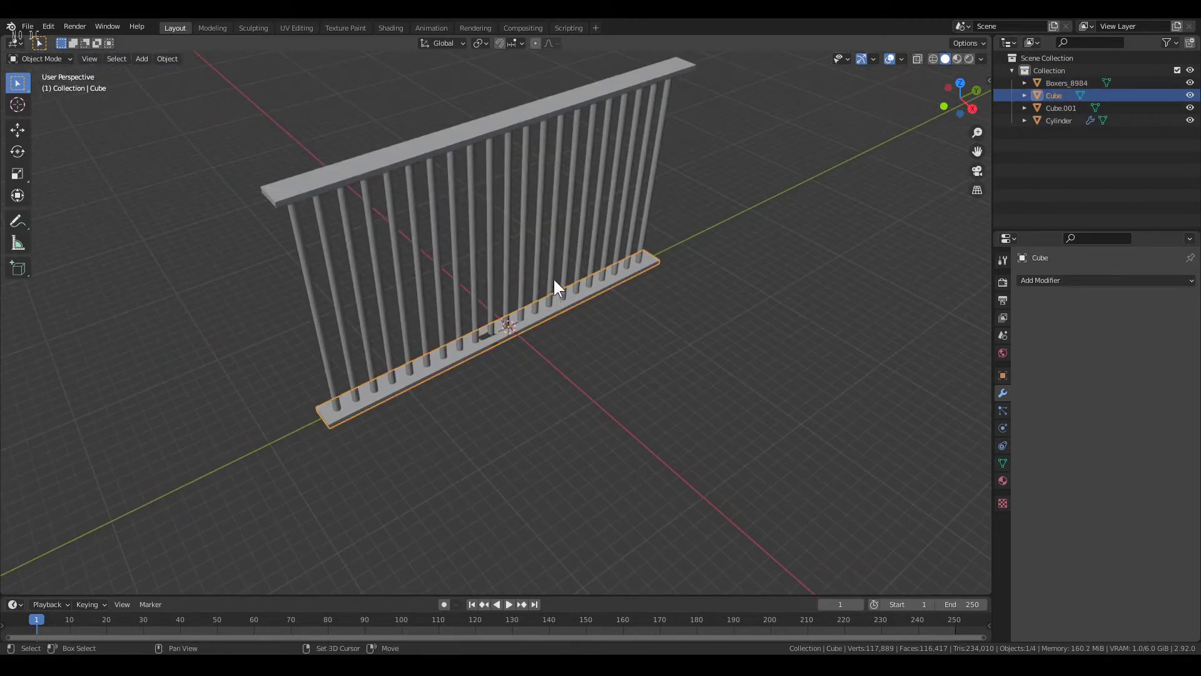
click(560, 147)
click(554, 109)
click(581, 215)
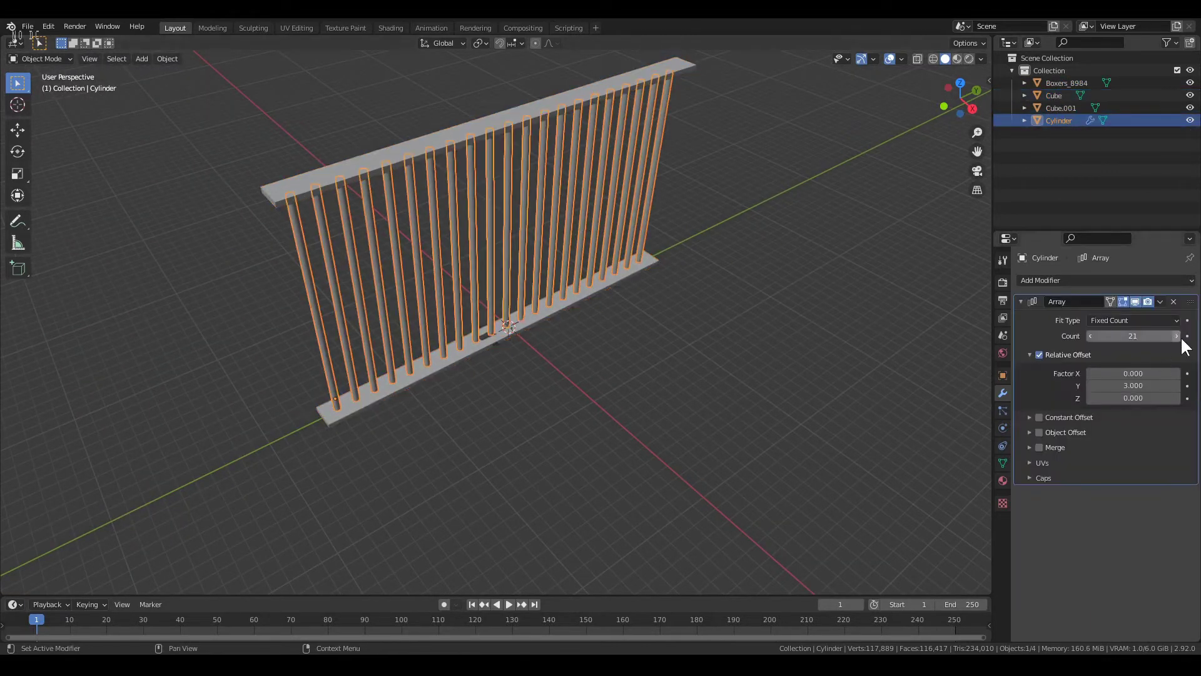
click(1161, 301)
click(1146, 312)
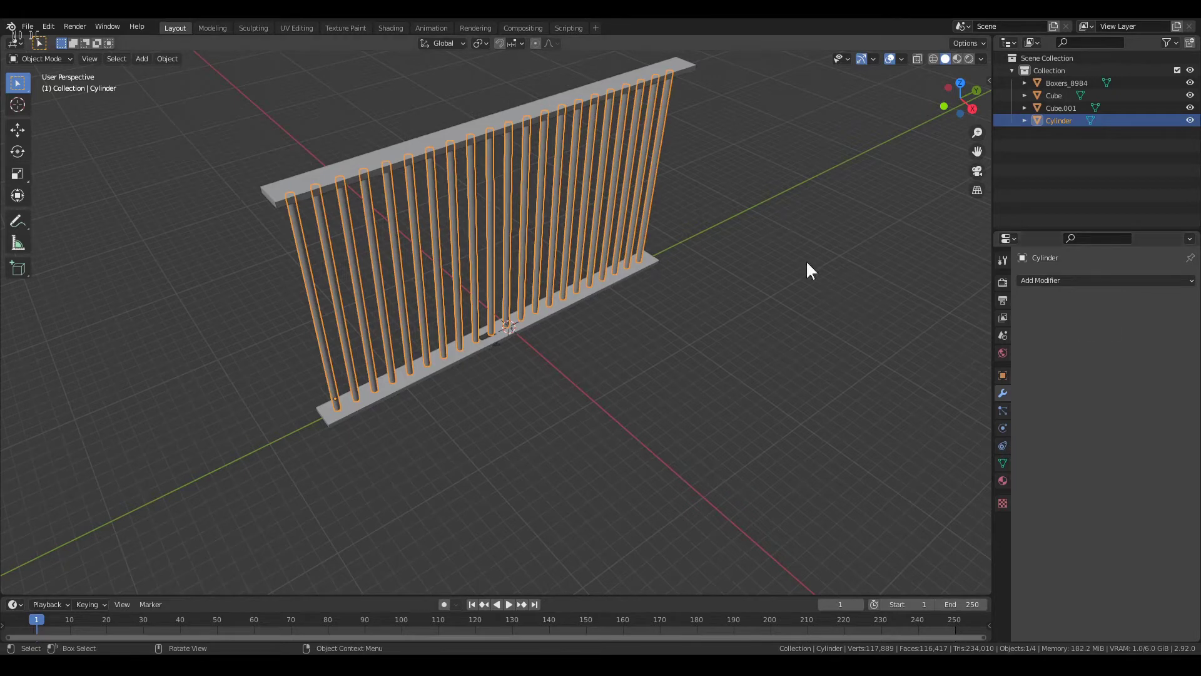
Join the base bar, posts and top rail into a single railing object
click(591, 291)
shift+click(597, 249)
shift+click(605, 82)
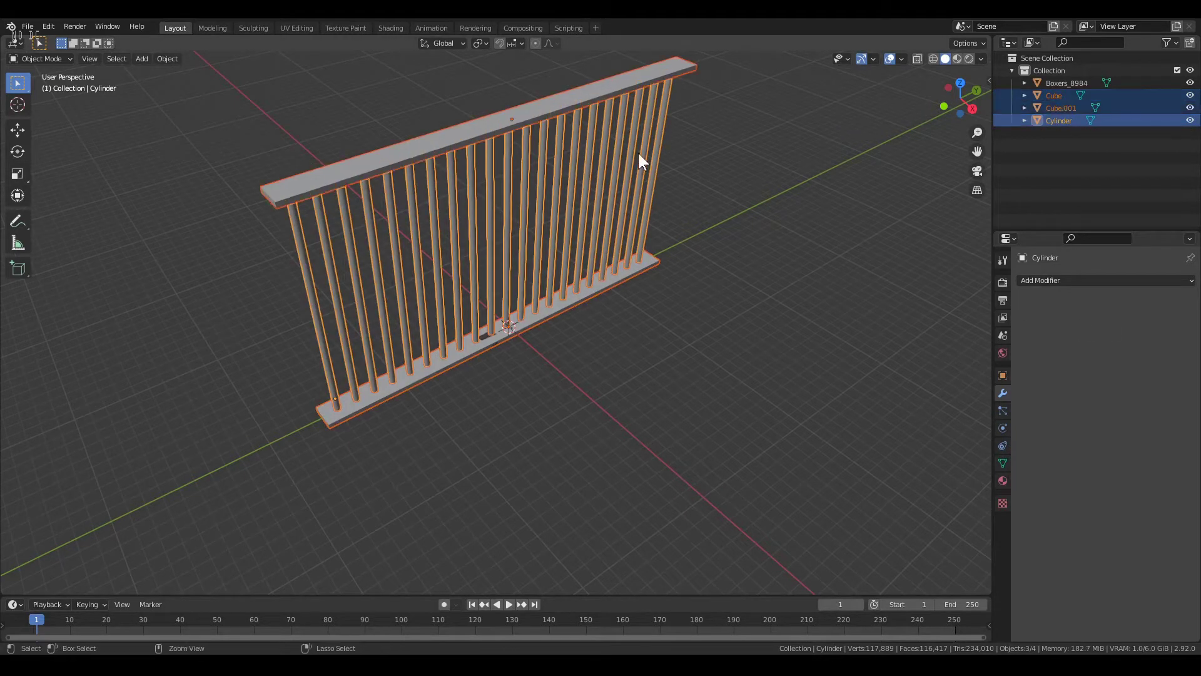
key(ctrl+j)
middle_drag(611, 343, 622, 309)
scroll(547, 289, up, 5)
Shade the railing smooth and enable Auto Smooth under Normals in its mesh data
right_click(485, 317)
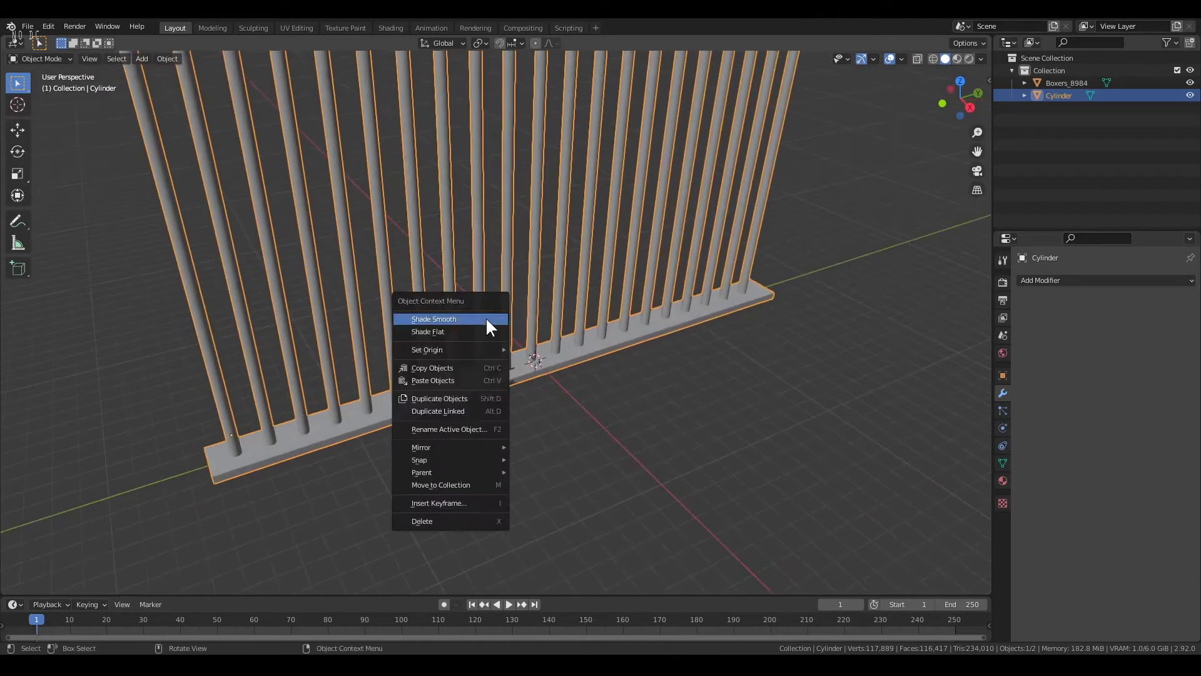
click(486, 319)
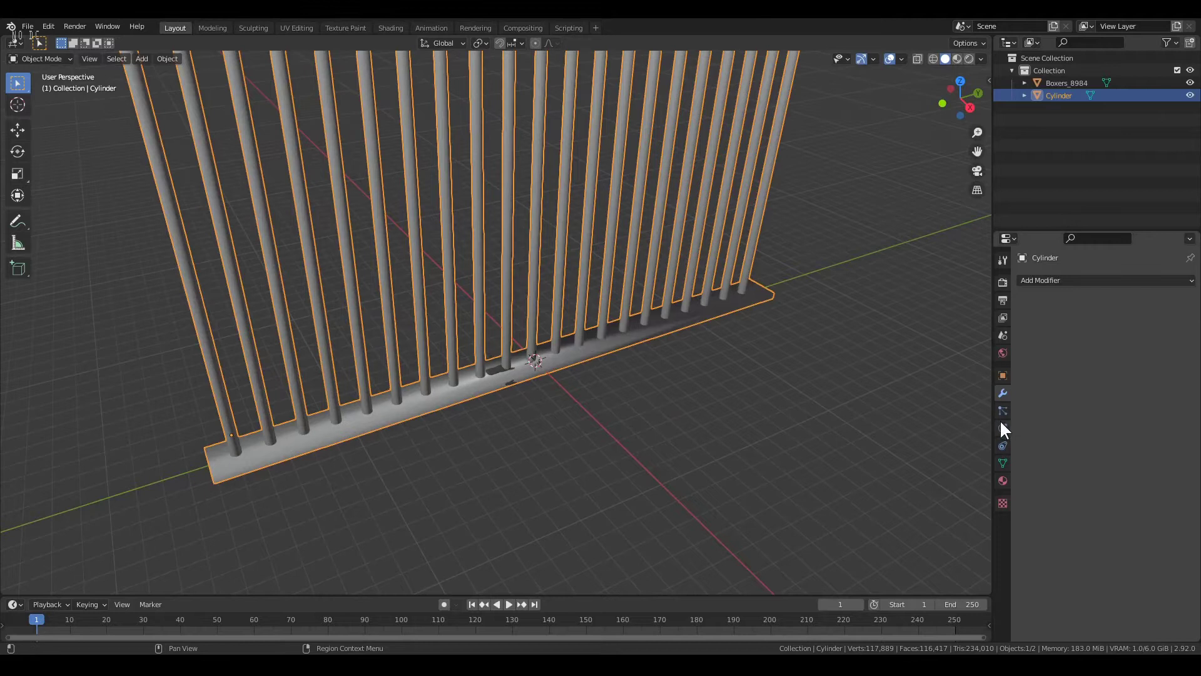
click(1003, 463)
click(1041, 494)
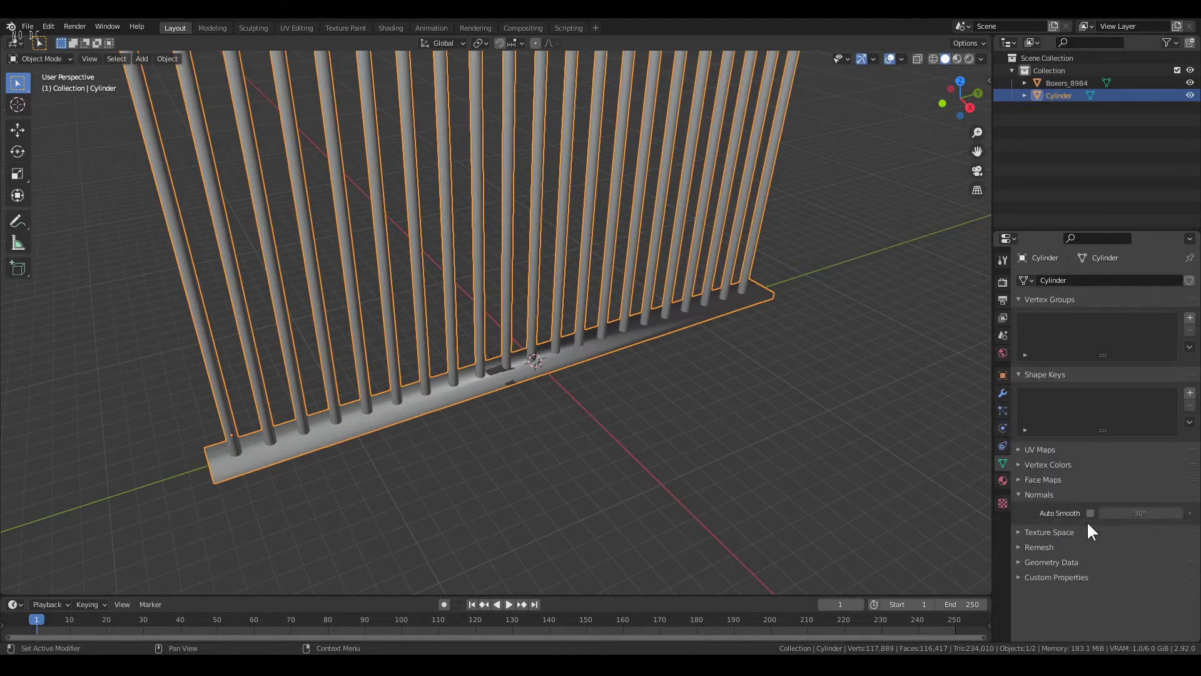
click(1087, 512)
click(1042, 495)
middle_drag(508, 219, 511, 453)
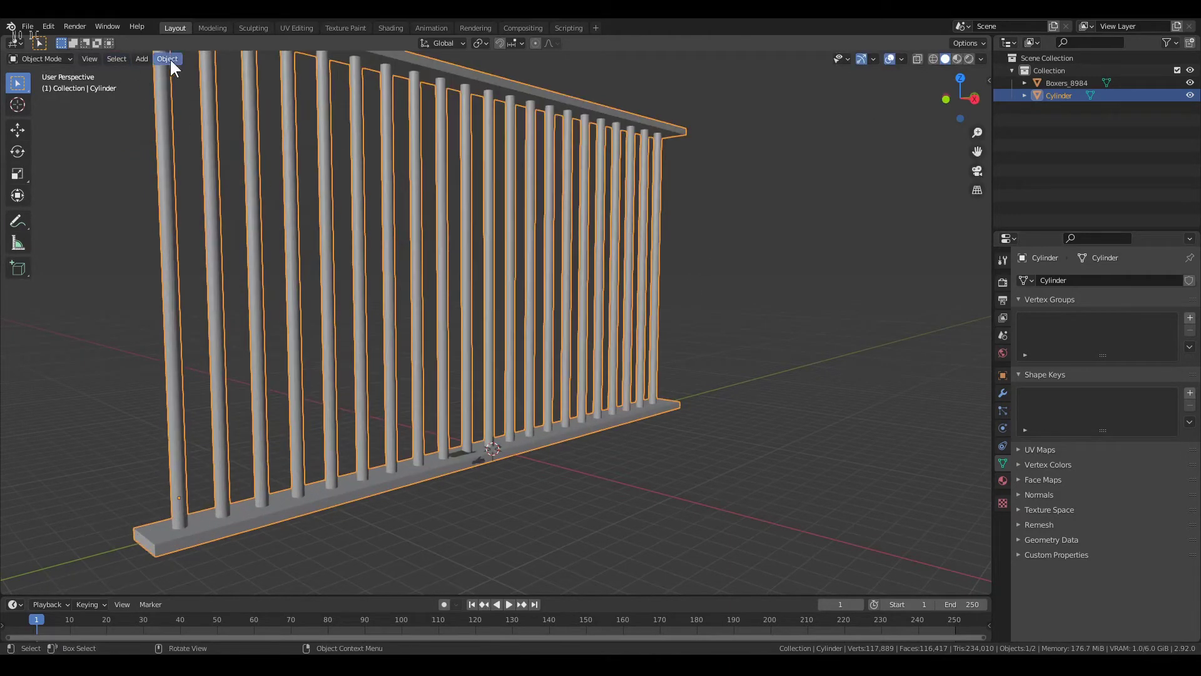
Set the railing's origin to the 3D cursor and scale it down
click(167, 58)
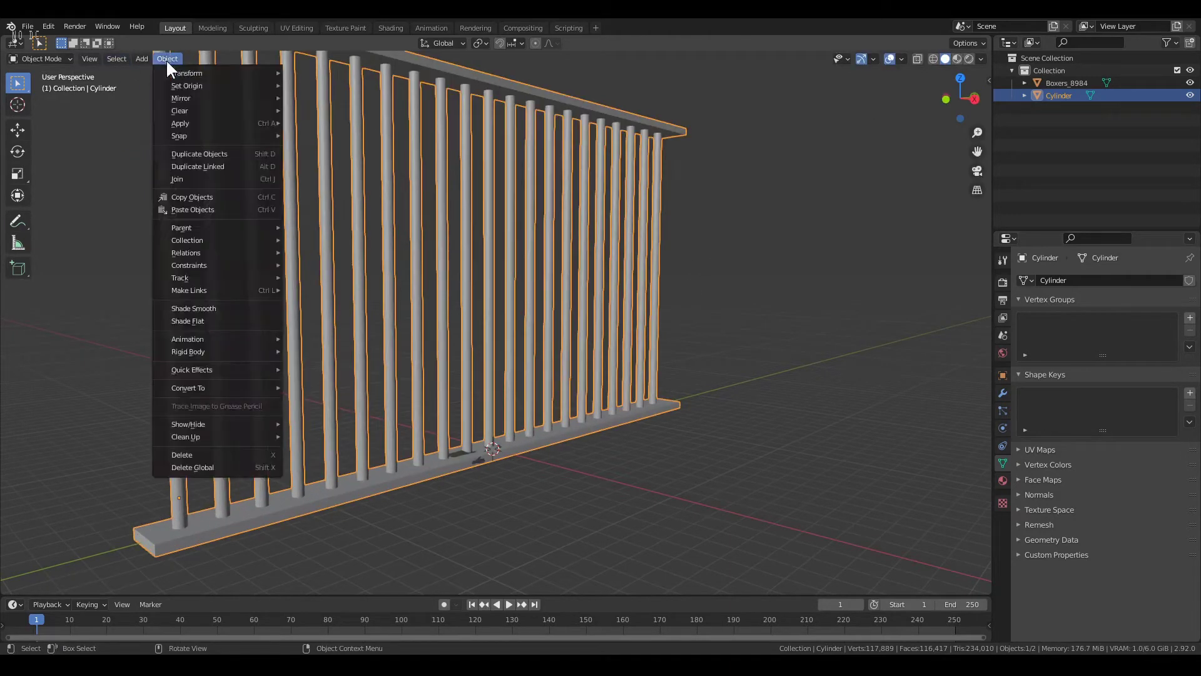
mouse_move(212, 85)
click(335, 112)
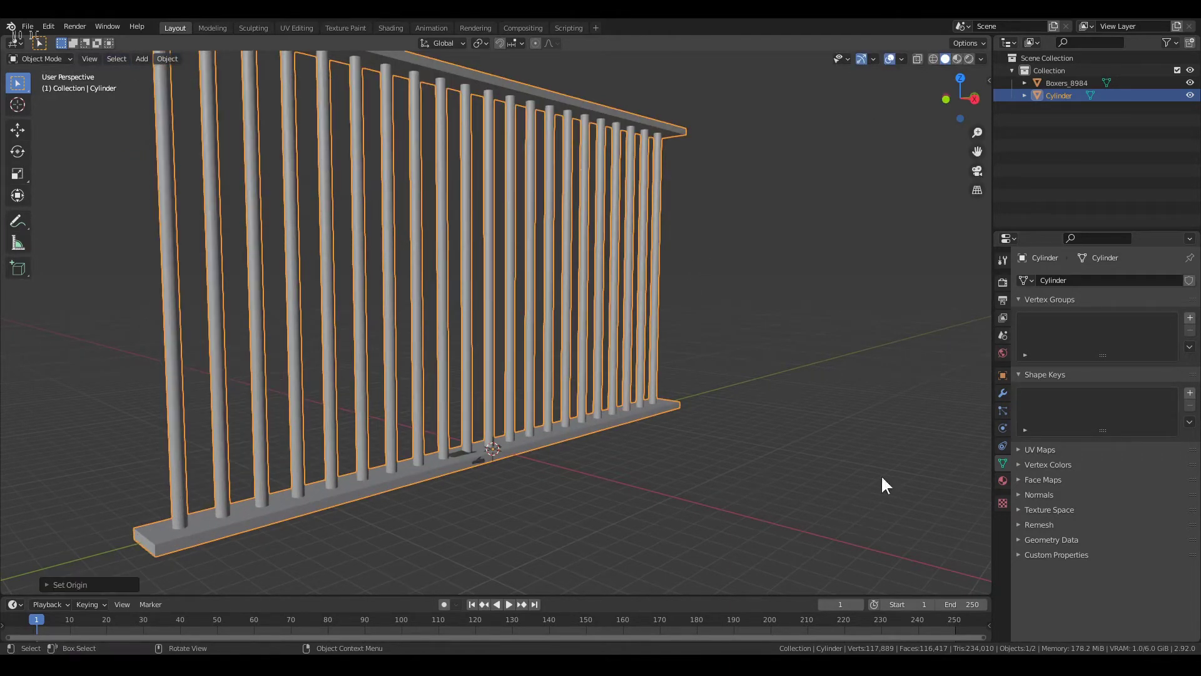
key(s)
click(558, 464)
scroll(558, 482, up, 3)
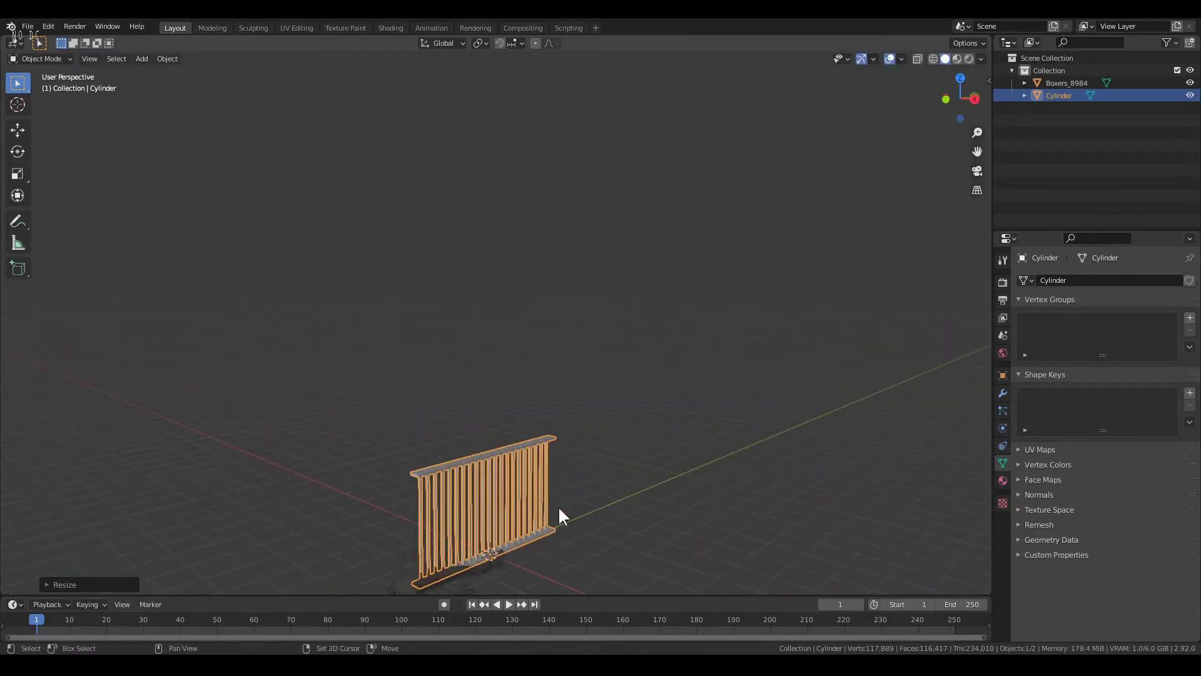
shift+middle_drag(558, 506, 578, 282)
scroll(579, 284, up, 6)
scroll(595, 323, down, 5)
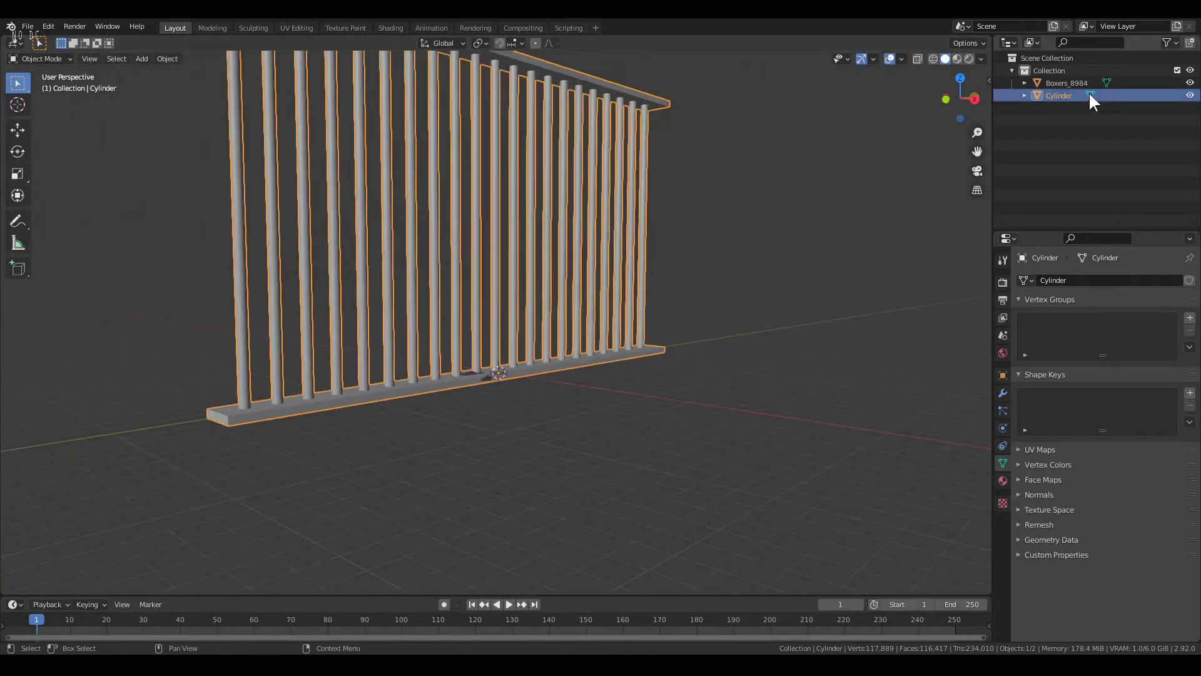
Select Boxers_8984 and rotate it 90° on X, 180° on X and 90° on Z to face the bars
click(1076, 83)
middle_drag(806, 182, 766, 314)
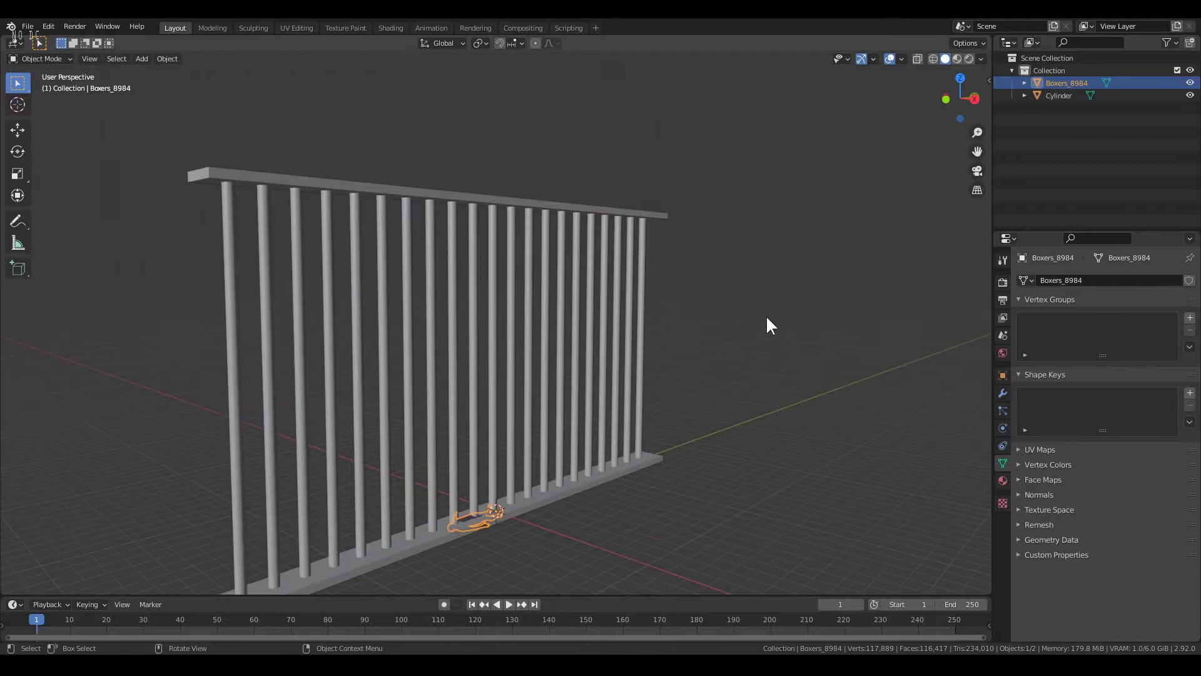
text(rx90)
key(Return)
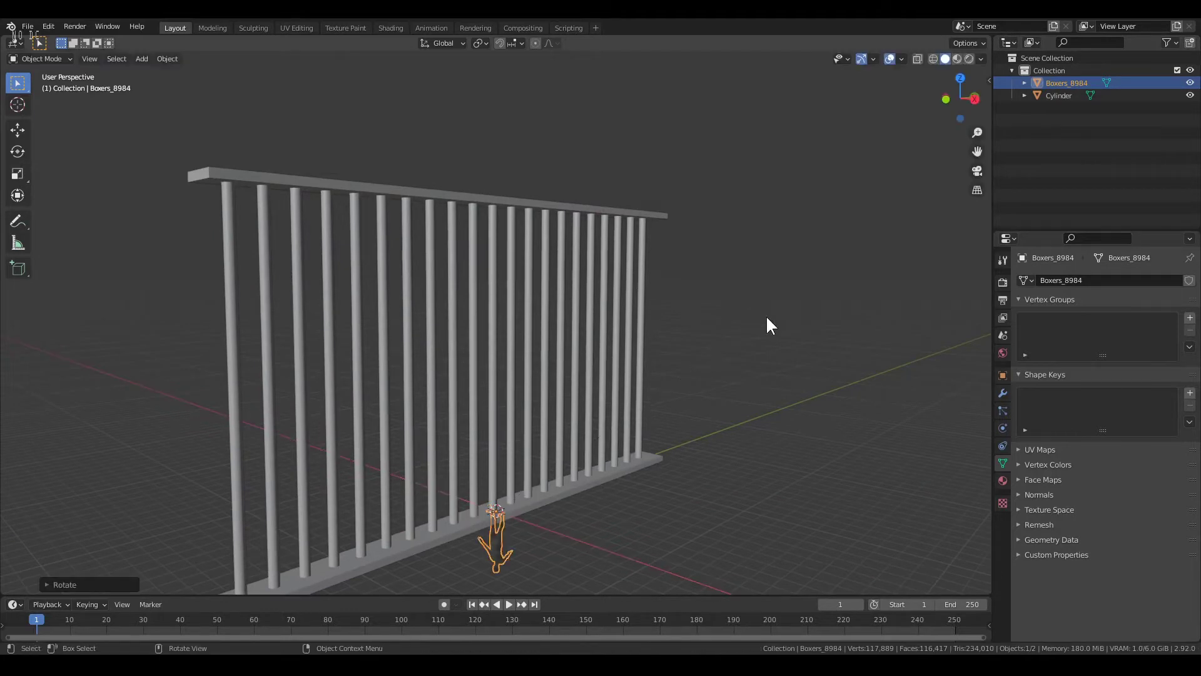
text(rx)
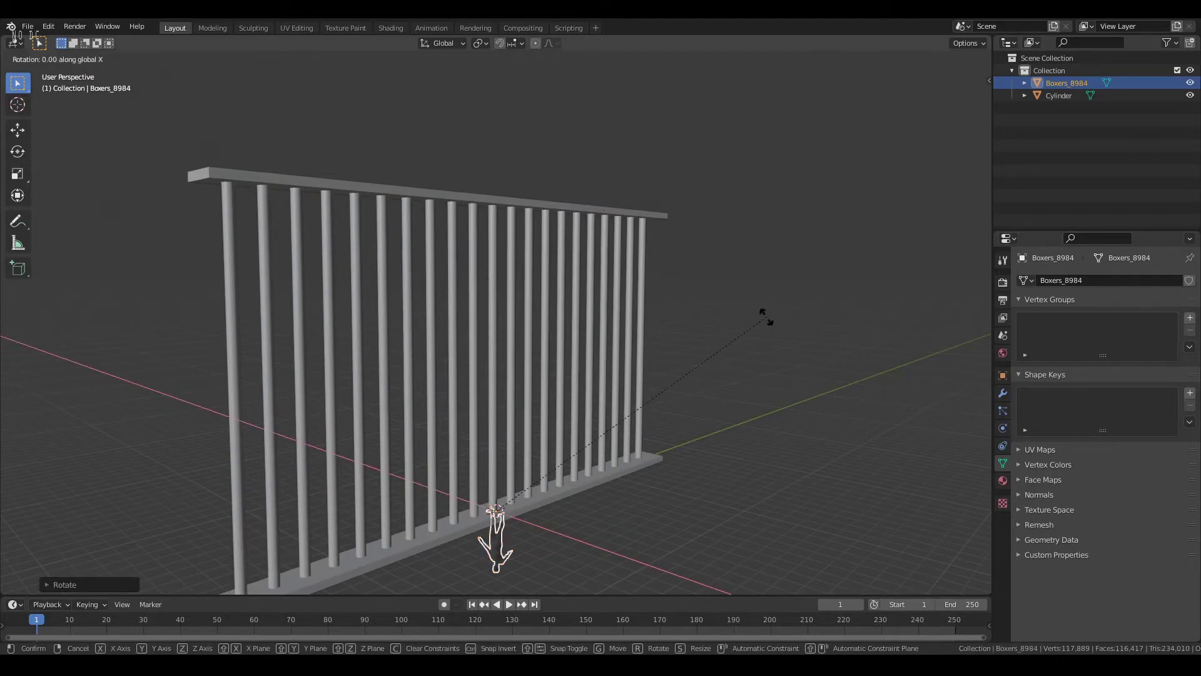
text(180)
key(Return)
text(r)
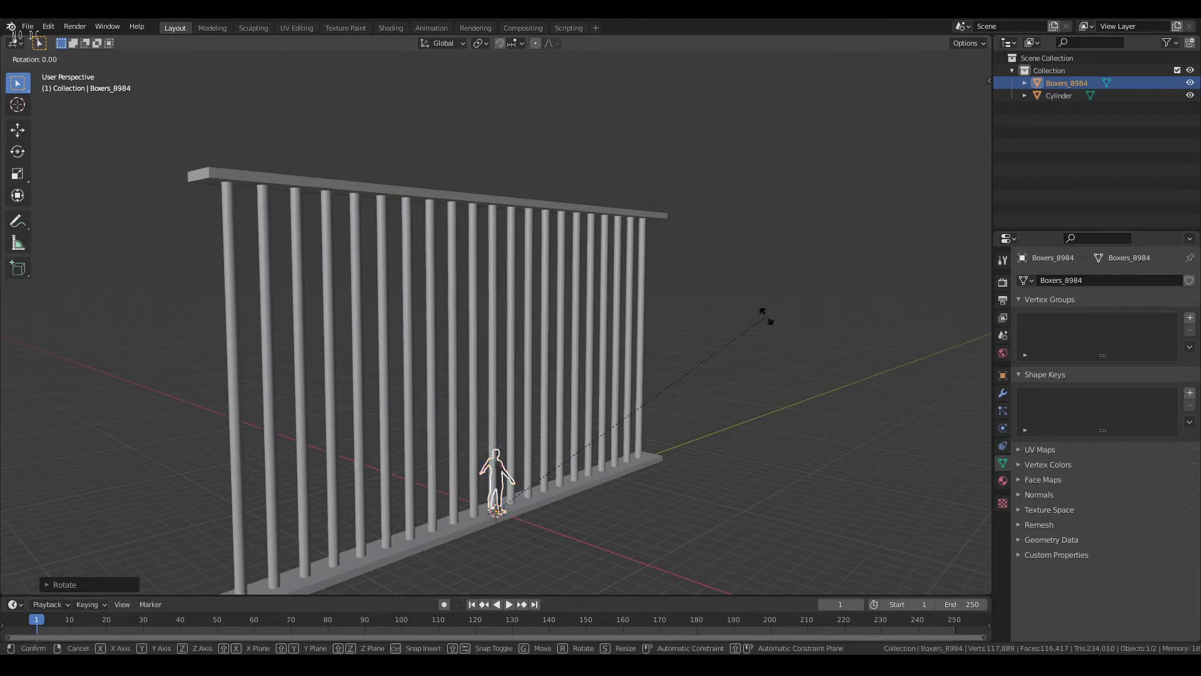
text(z90)
key(Return)
scroll(513, 482, up, 2)
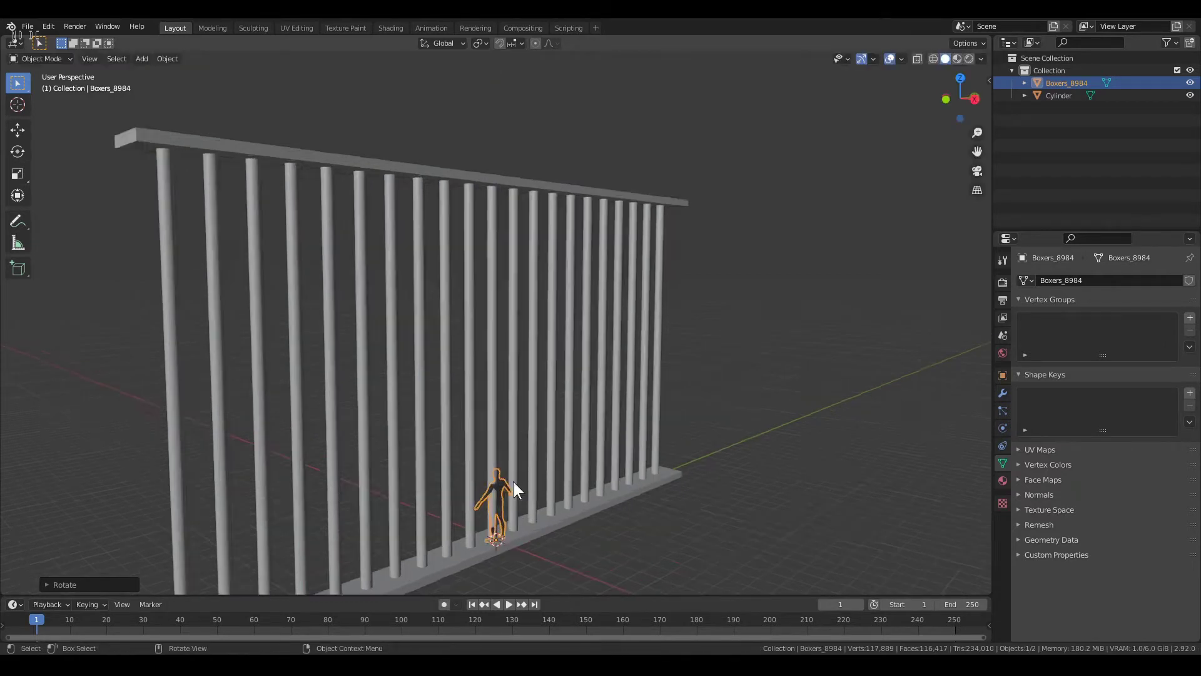
text(rz90)
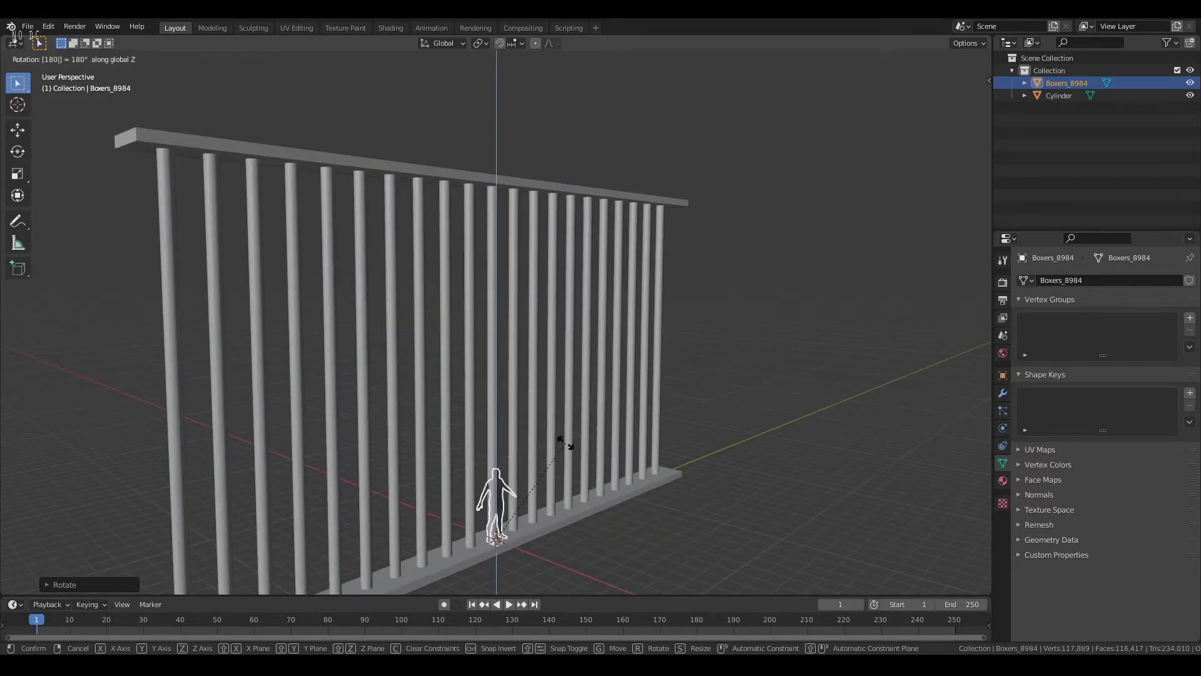
key(Return)
Scale the figure up to life size and move it behind the railing
key(s)
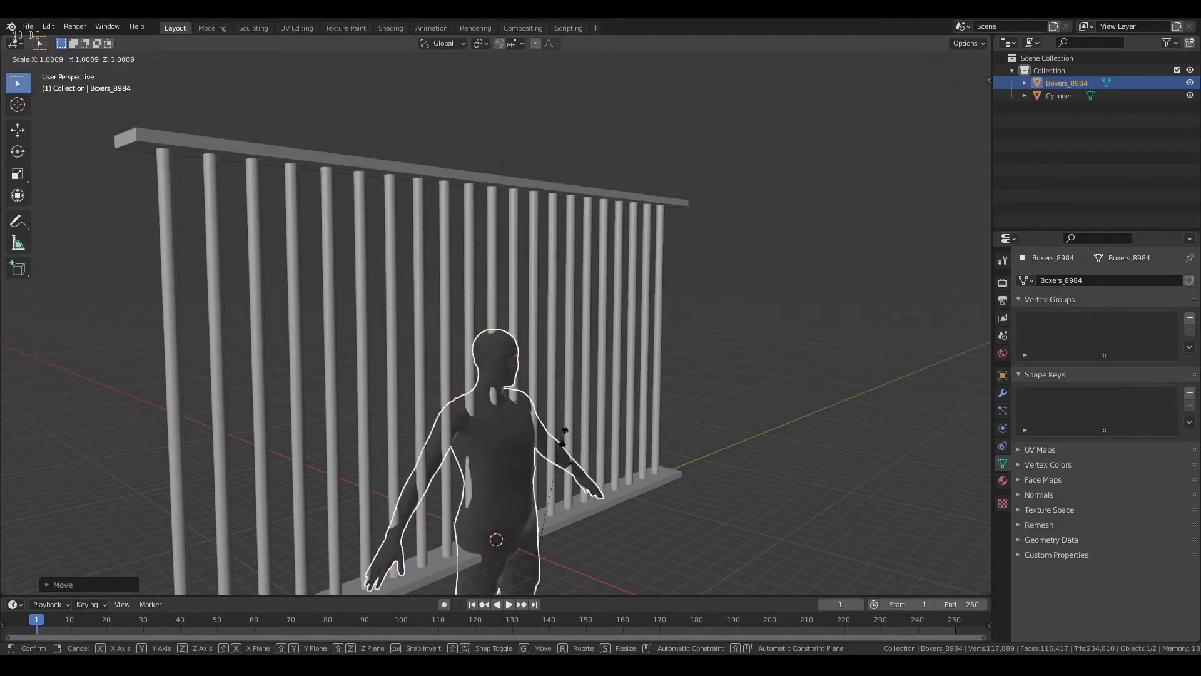
click(925, 320)
key(g)
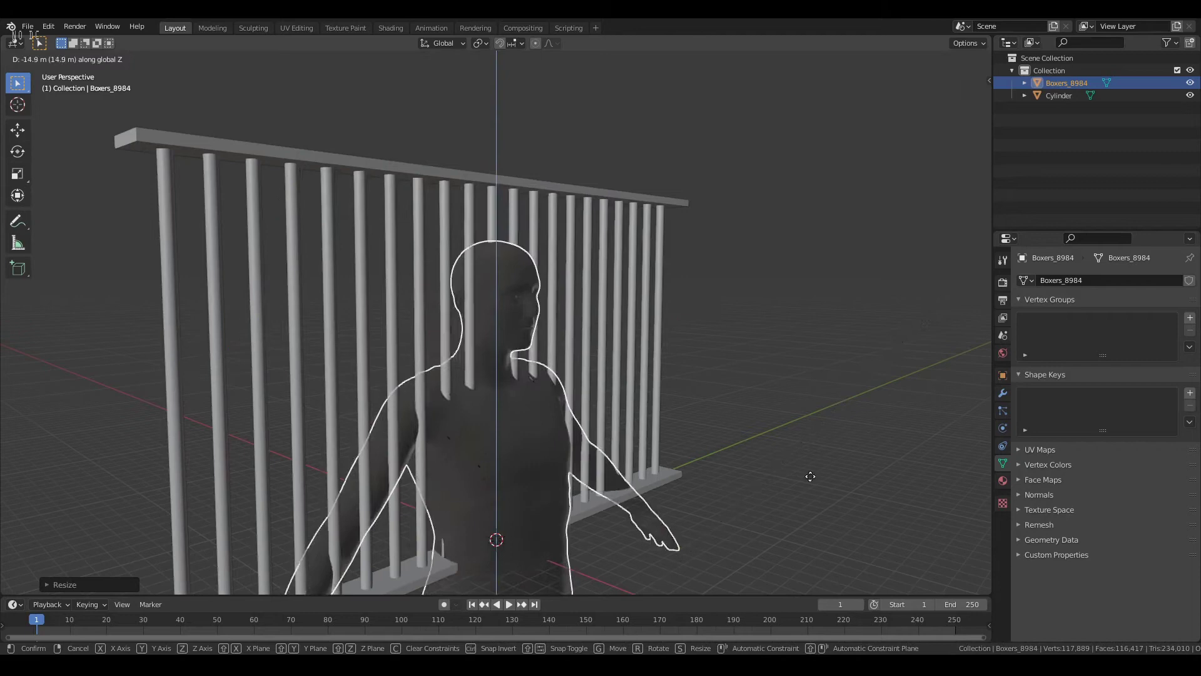
click(816, 463)
key(s)
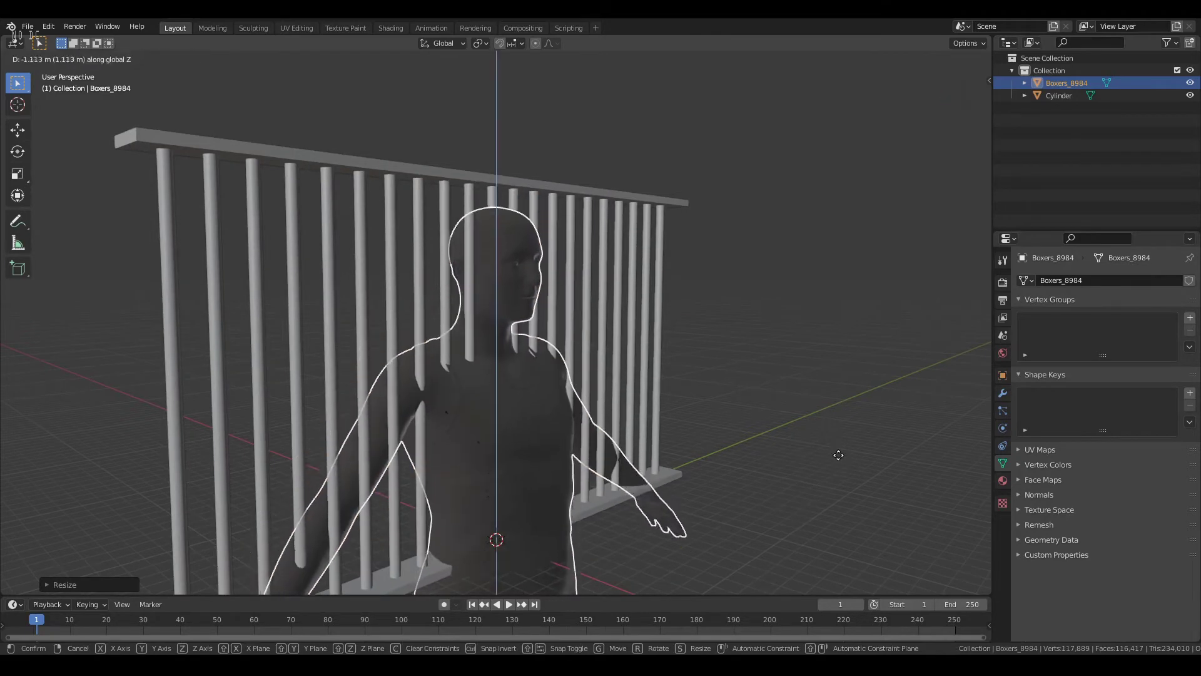
click(757, 447)
key(s)
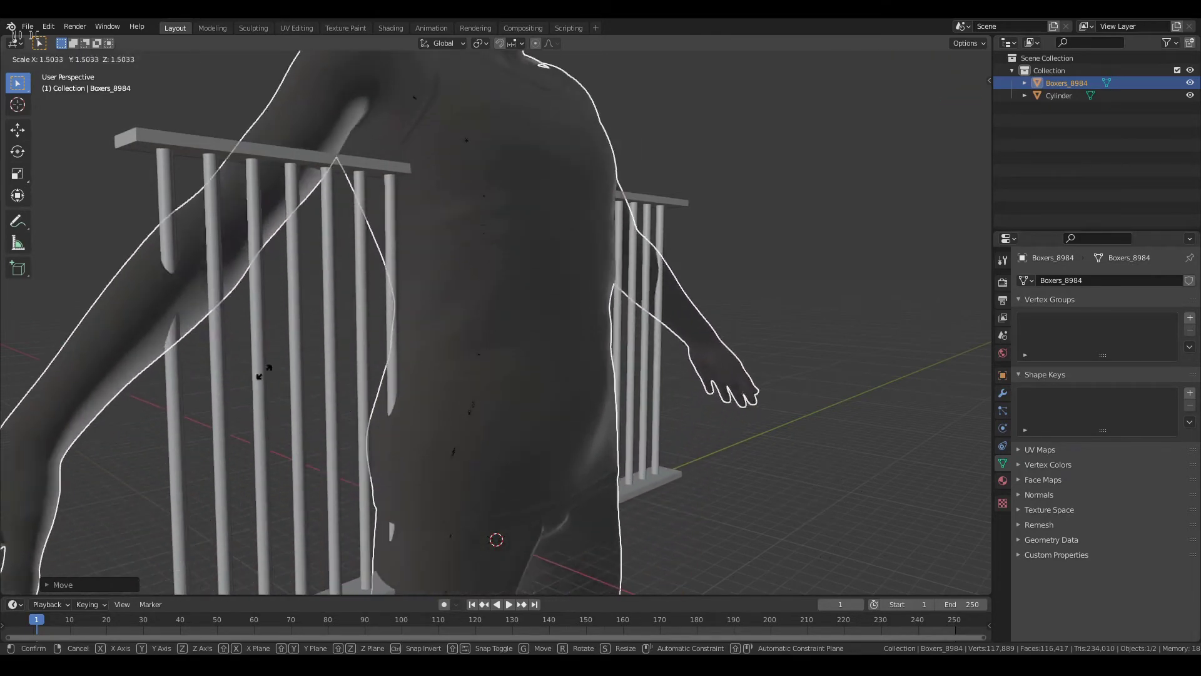
click(493, 261)
Fine-tune the figure's height and size so its head sits among the bars
key(g)
key(z)
key(Escape)
key(s)
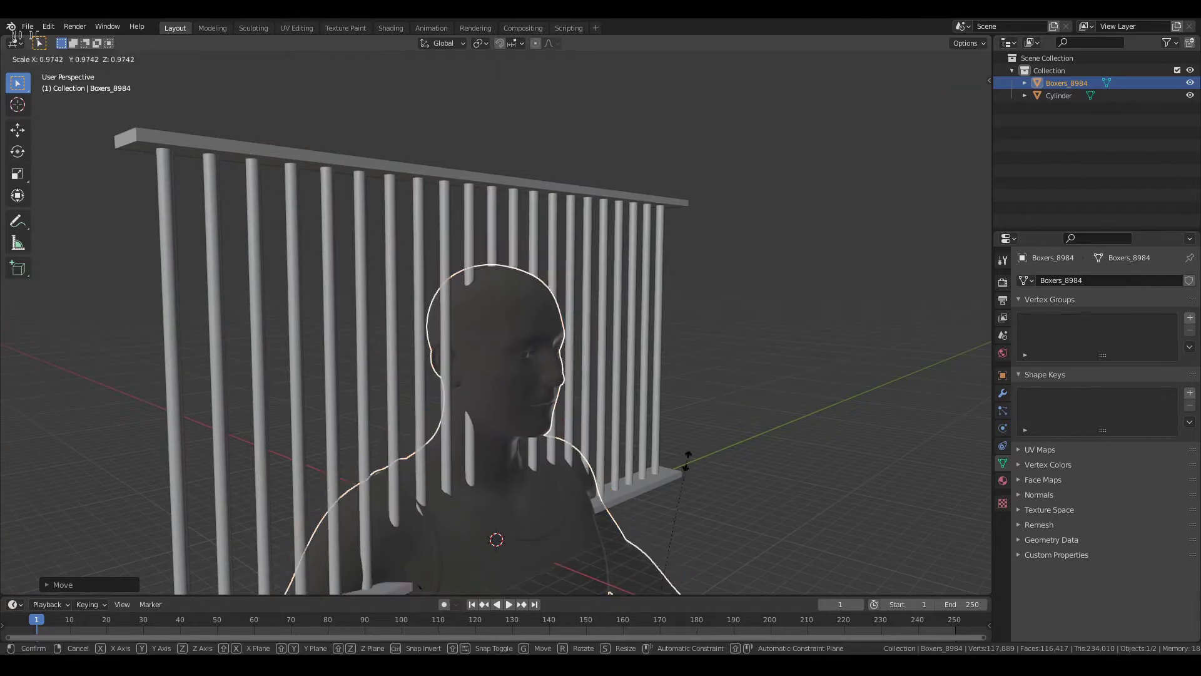
click(595, 455)
scroll(591, 452, up, 3)
middle_drag(555, 456, 633, 427)
scroll(631, 423, down, 4)
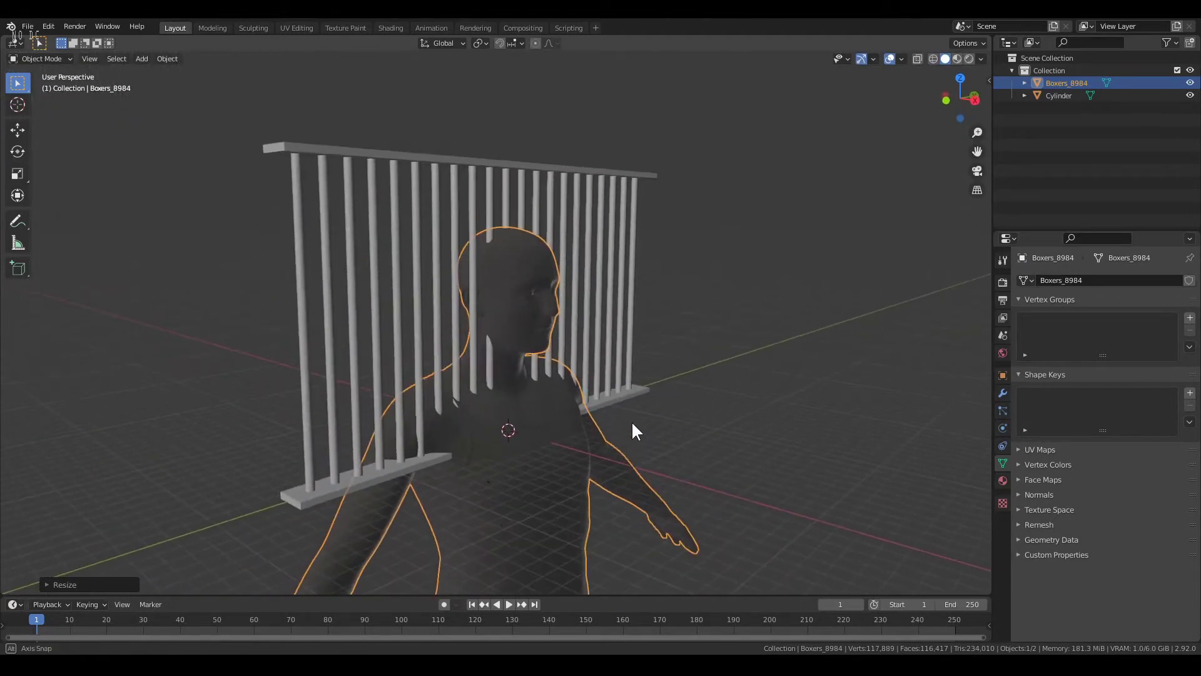
scroll(632, 420, up, 4)
In Material Preview, remove all eight material slots from the Boxers_8984 figure
click(956, 59)
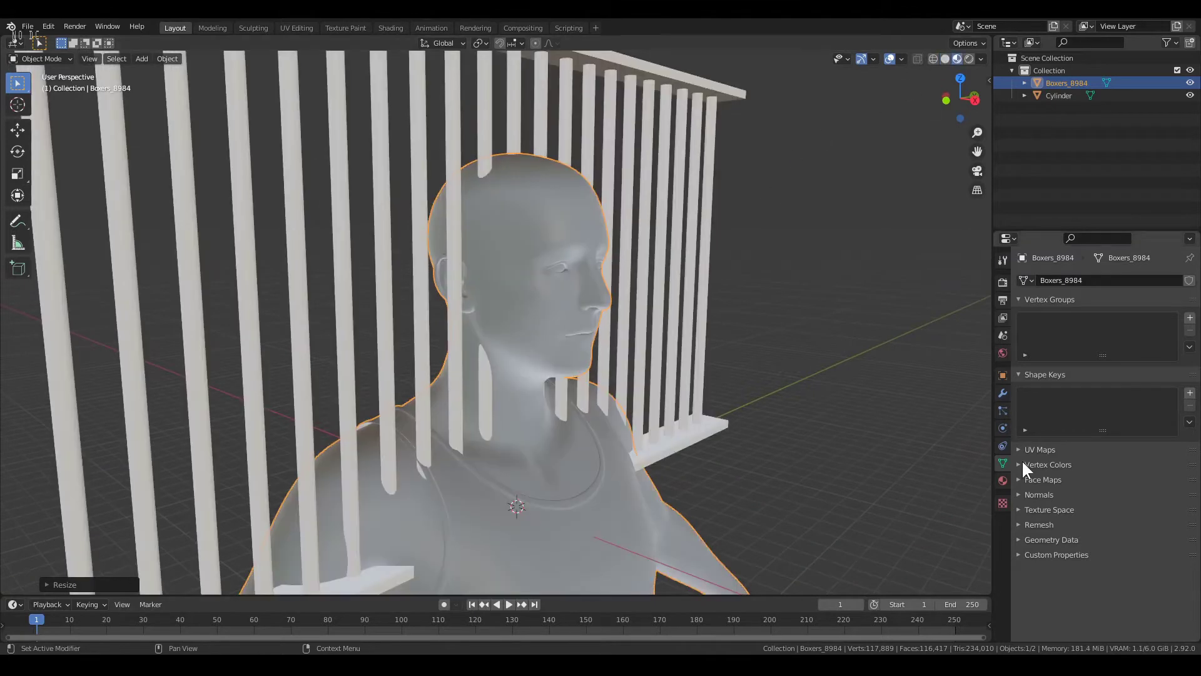
click(1001, 479)
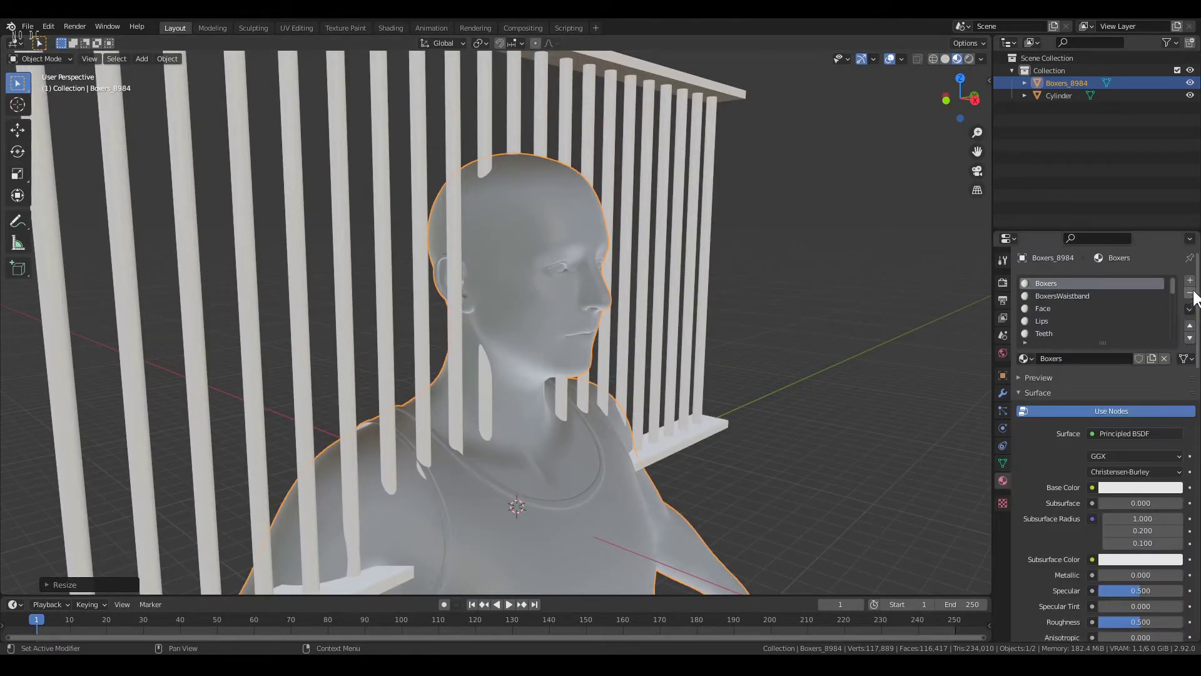
click(1189, 292)
click(1190, 292)
click(1190, 293)
click(1190, 292)
click(1190, 292)
click(1190, 292)
click(1190, 292)
click(1190, 292)
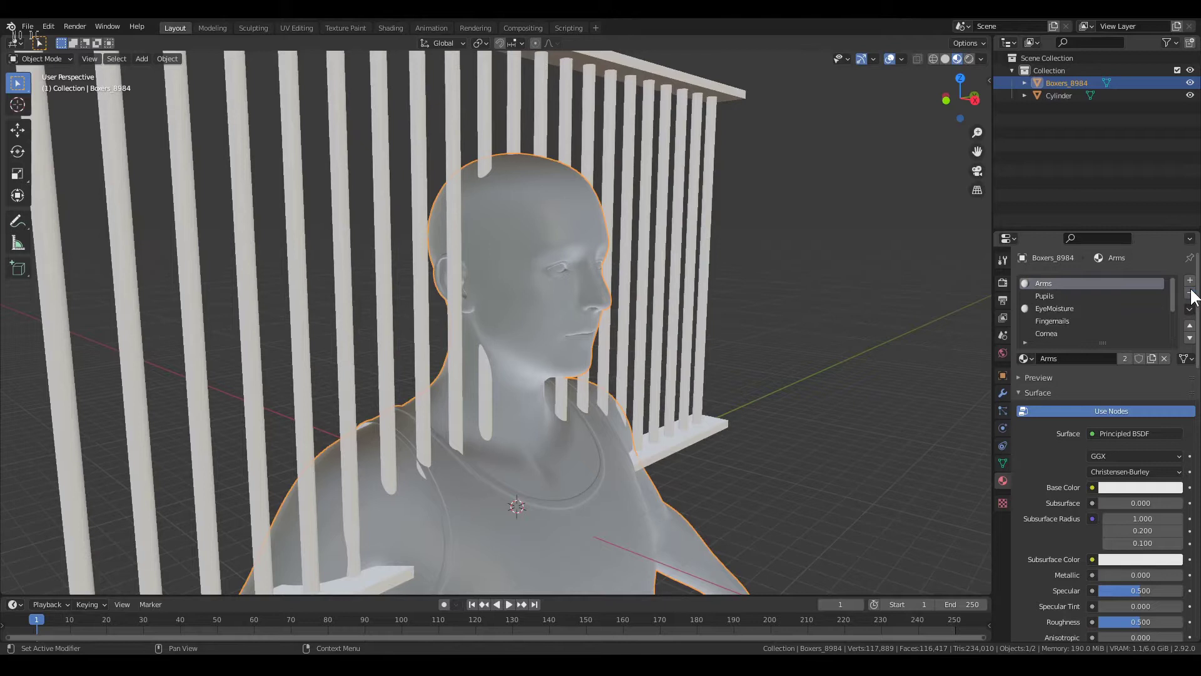
click(1190, 292)
click(1189, 292)
click(1190, 293)
click(1190, 292)
click(1190, 292)
click(1190, 292)
click(1190, 292)
click(1190, 292)
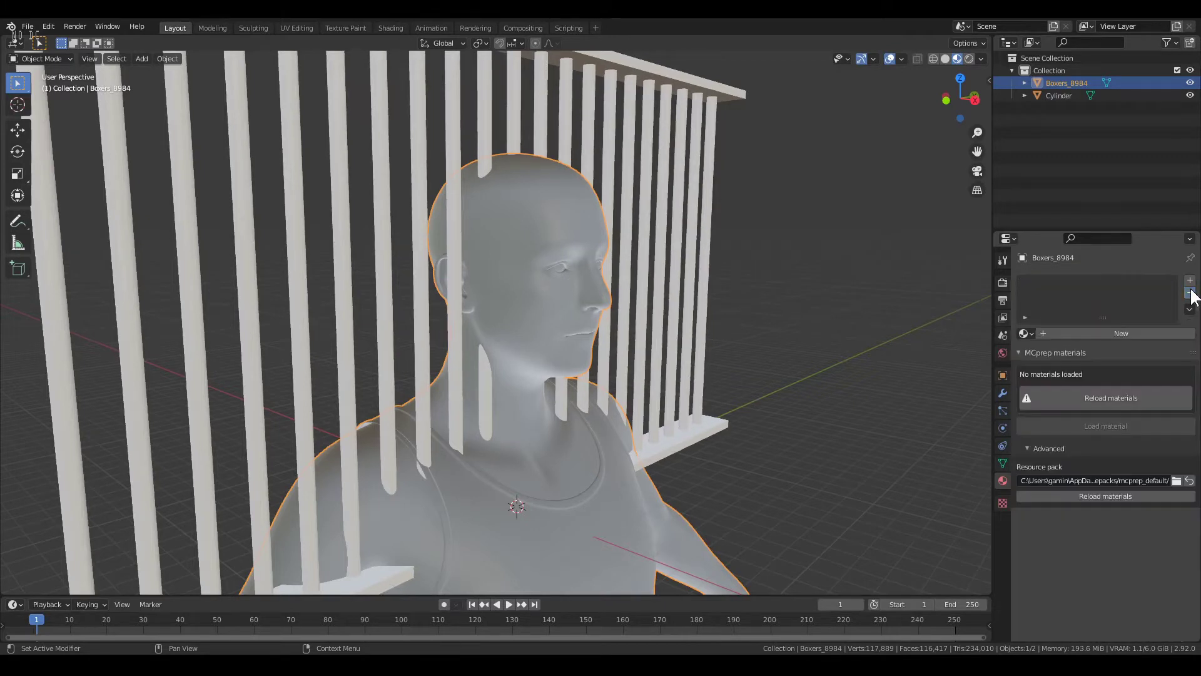
Show rendered shading, try the Cycles render engine, then switch back to Eevee
click(969, 58)
click(1002, 281)
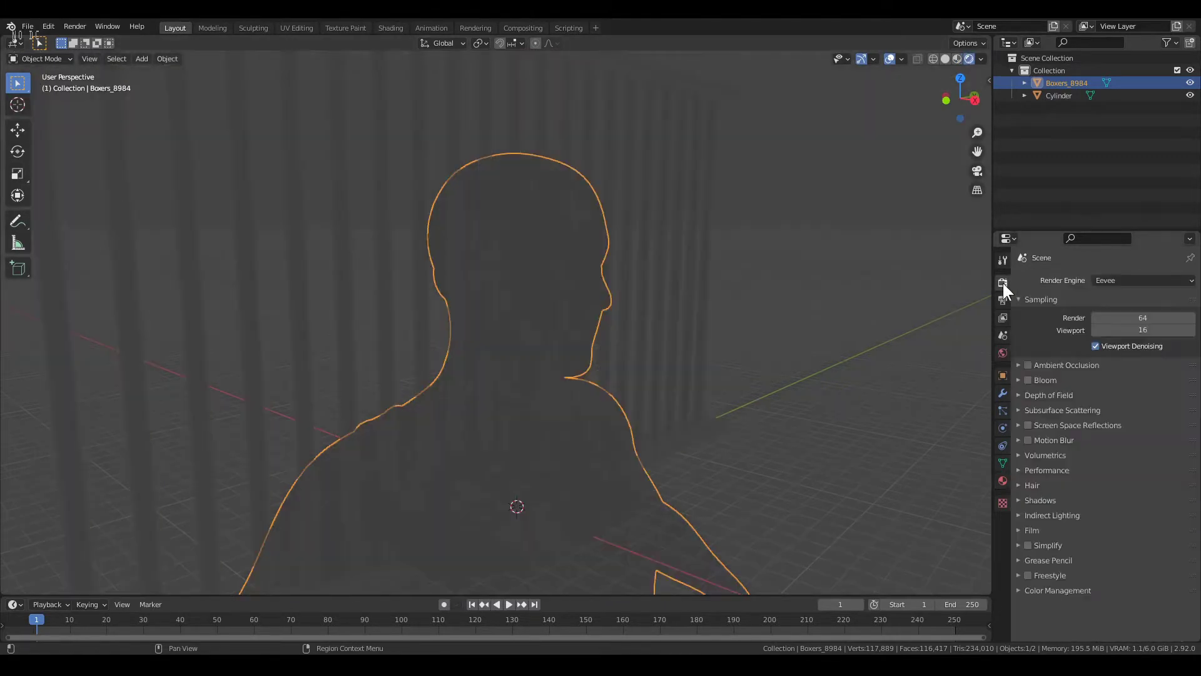
click(1111, 281)
click(1113, 320)
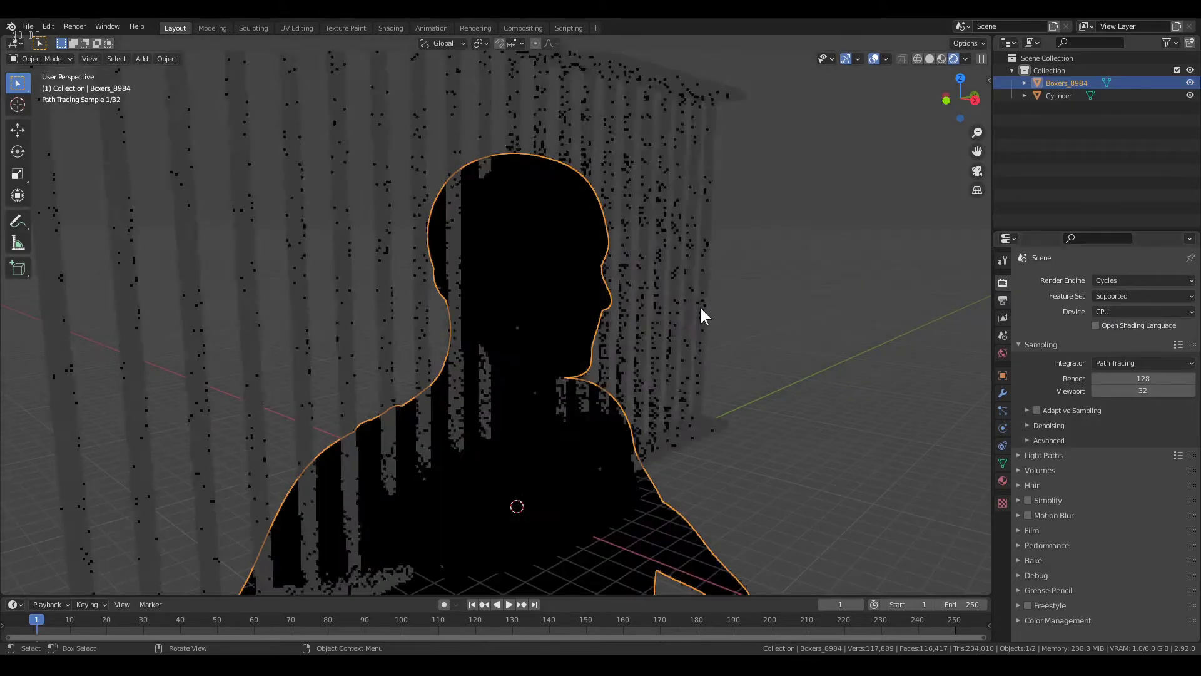
click(1121, 281)
click(1113, 294)
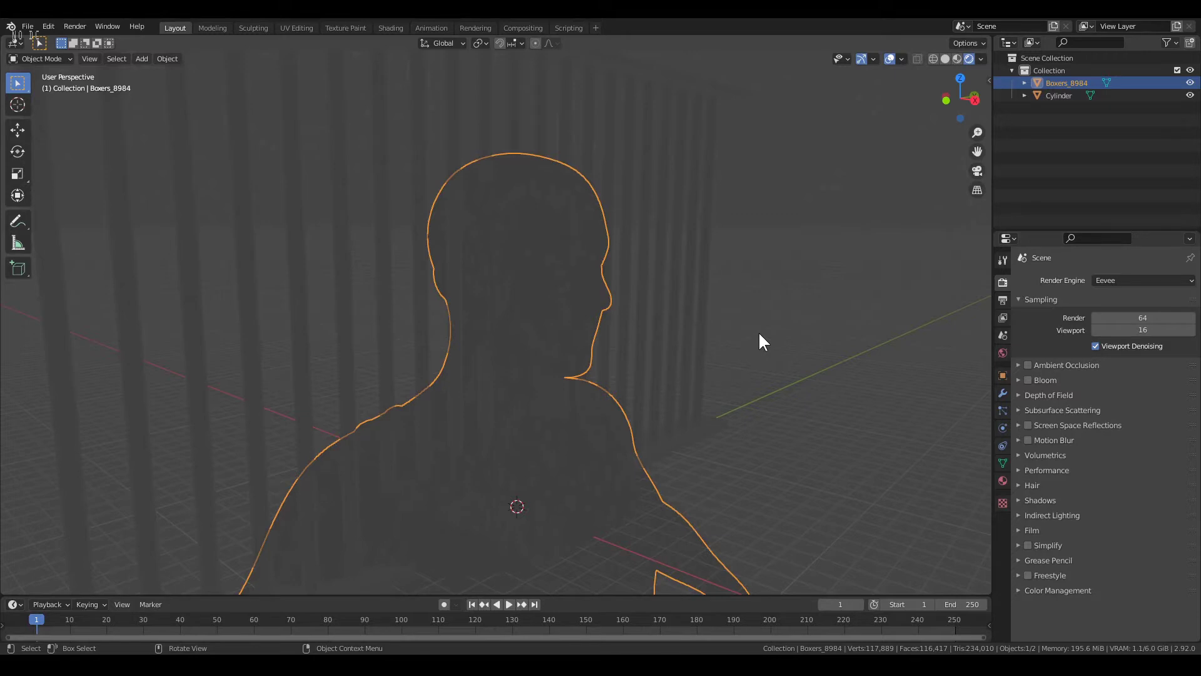
Give the figure a new chrome material with Metallic 1 and Roughness 0.1
click(957, 58)
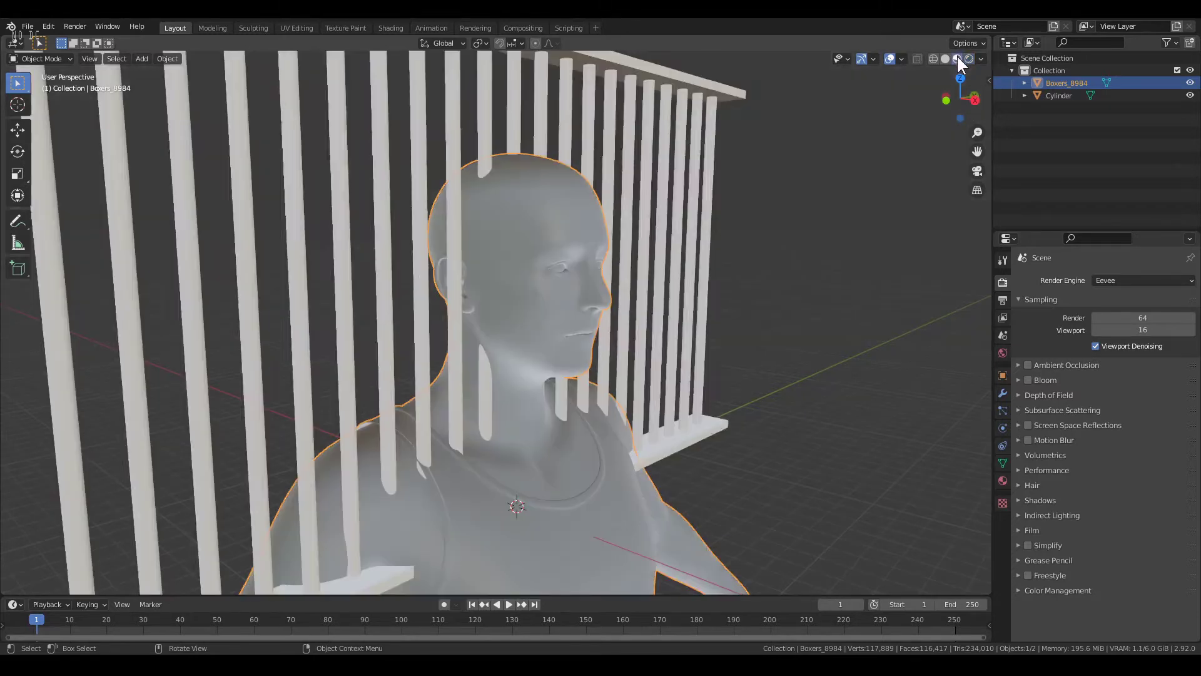
click(1003, 481)
click(1076, 335)
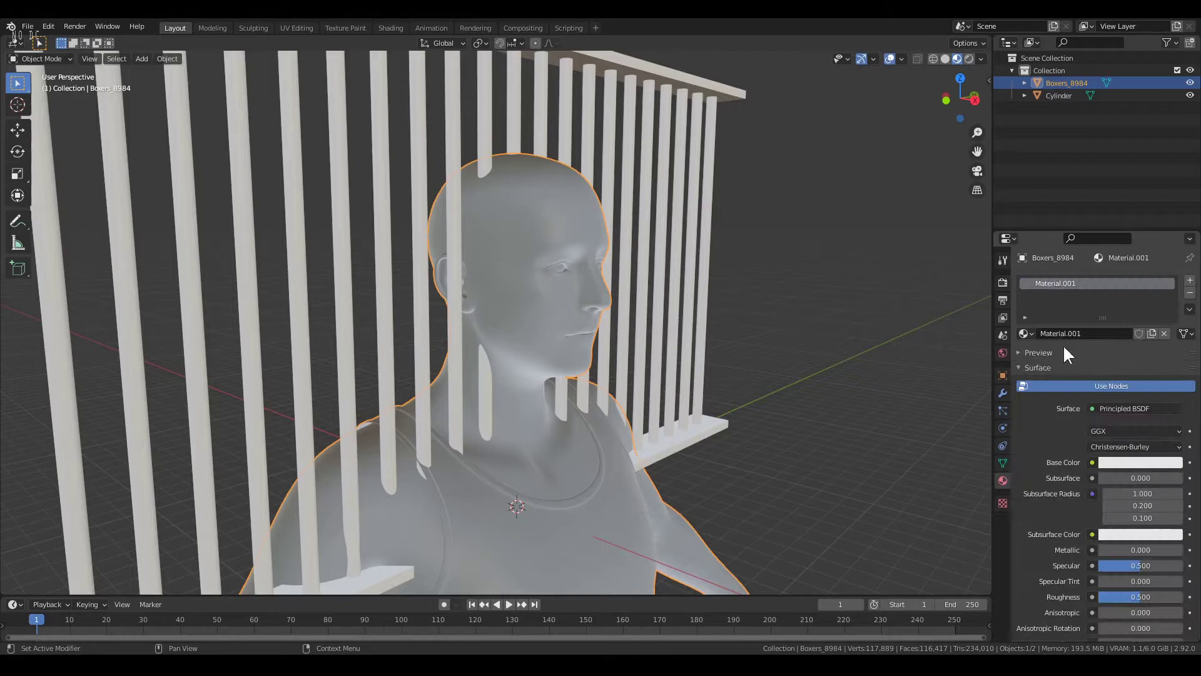
drag(1106, 548, 1182, 548)
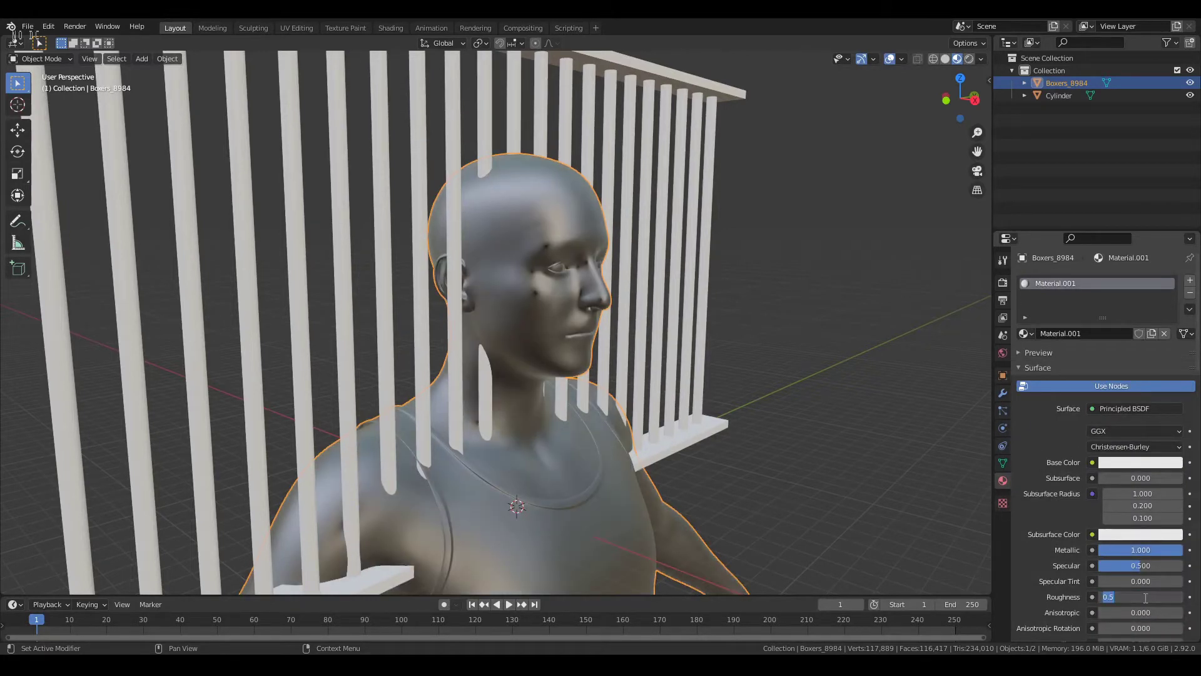
text(0.1)
key(Return)
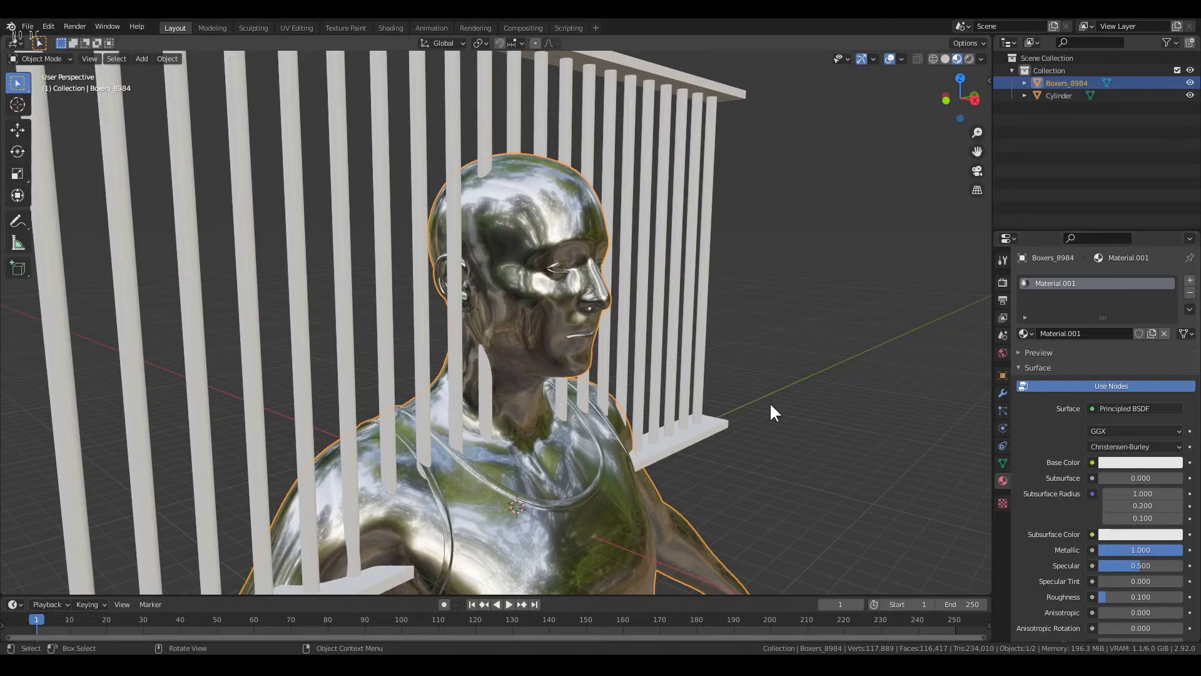
Move the chrome figure into place in front of the bar railing
mouse_move(769, 401)
middle_down()
mouse_move(590, 414)
mouse_move(764, 420)
middle_up()
scroll(766, 424, down, 8)
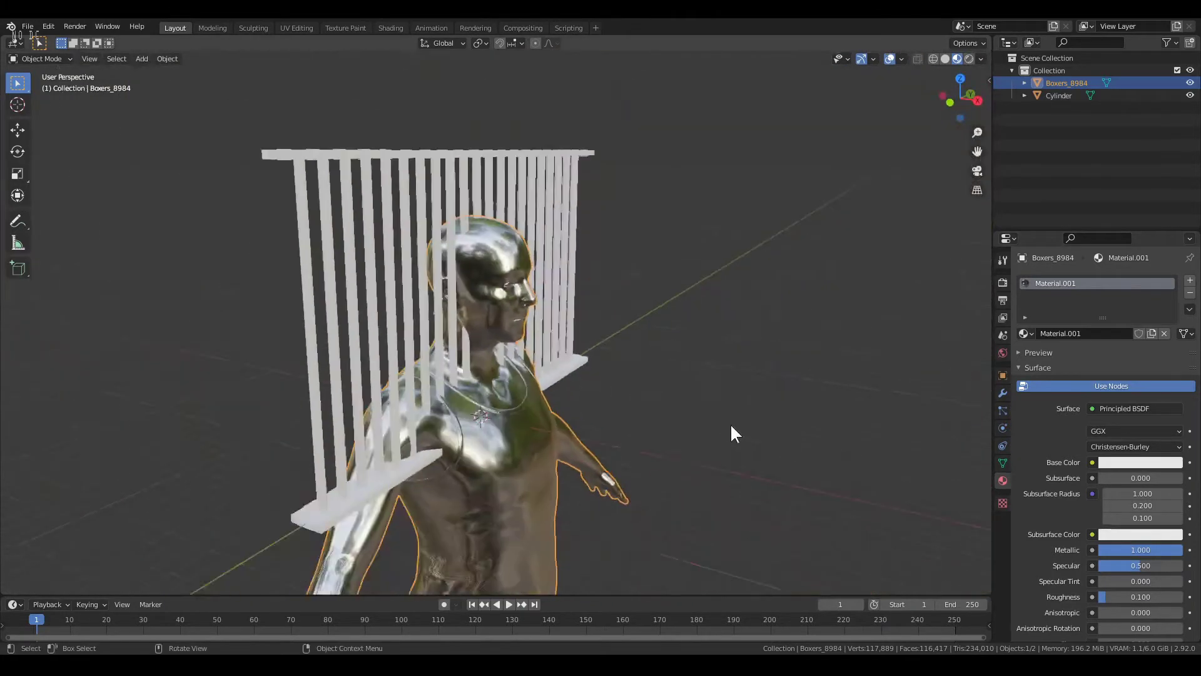
scroll(684, 438, up, 4)
middle_drag(684, 438, 615, 395)
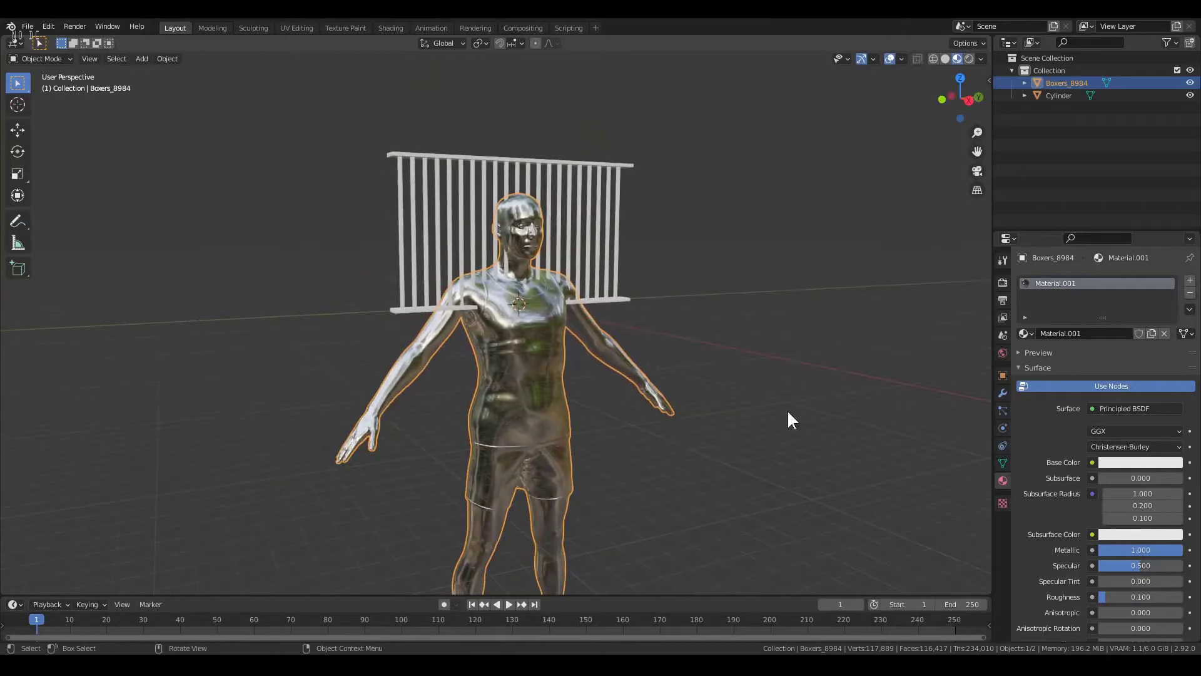
key(g)
click(752, 397)
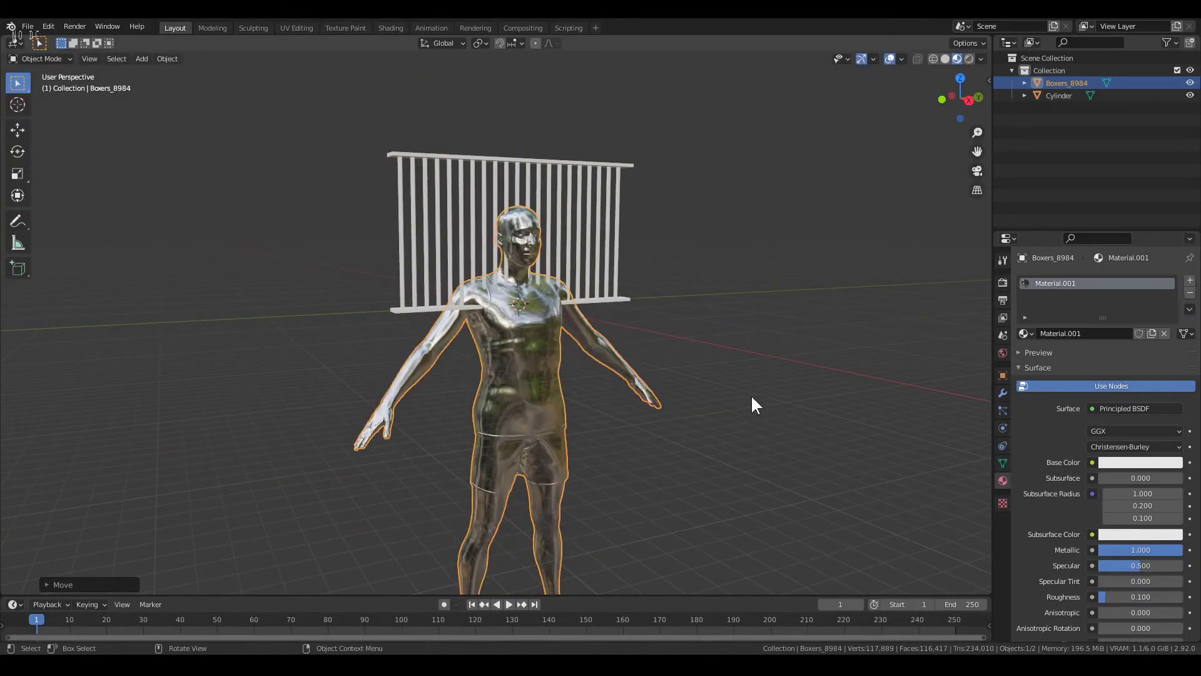
Nudge the figure along Y, scale it up slightly, and lower it on Z to bar level
middle_drag(691, 376, 844, 351)
scroll(844, 351, up, 5)
key(g)
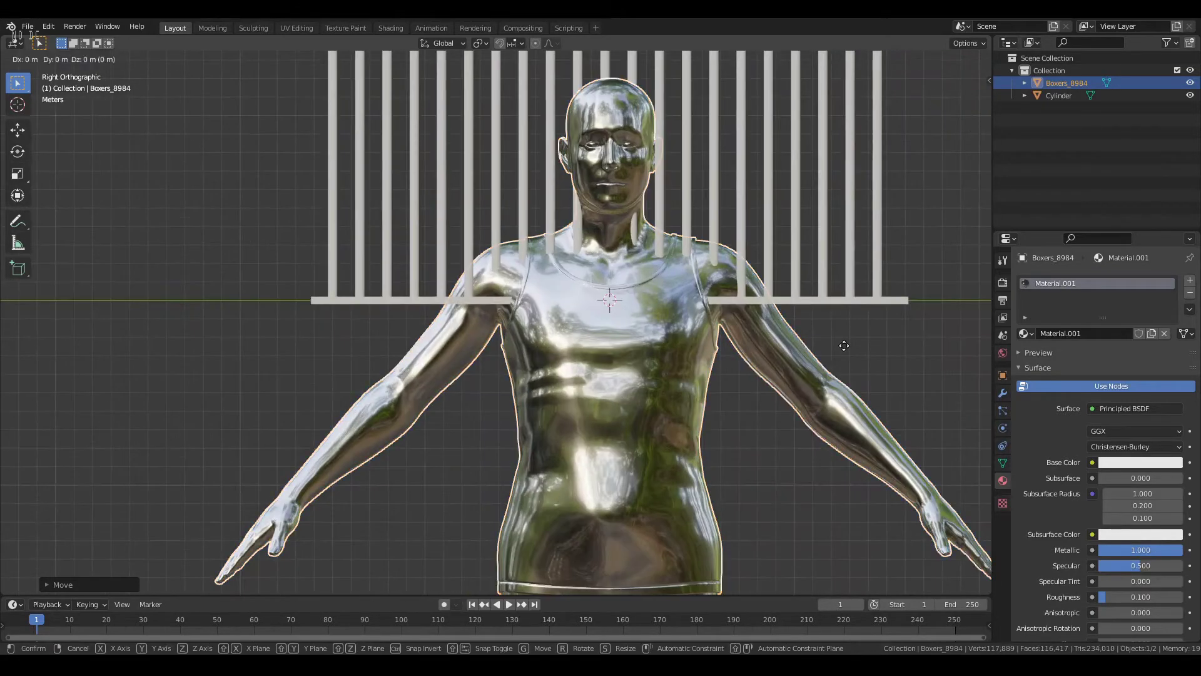
key(y)
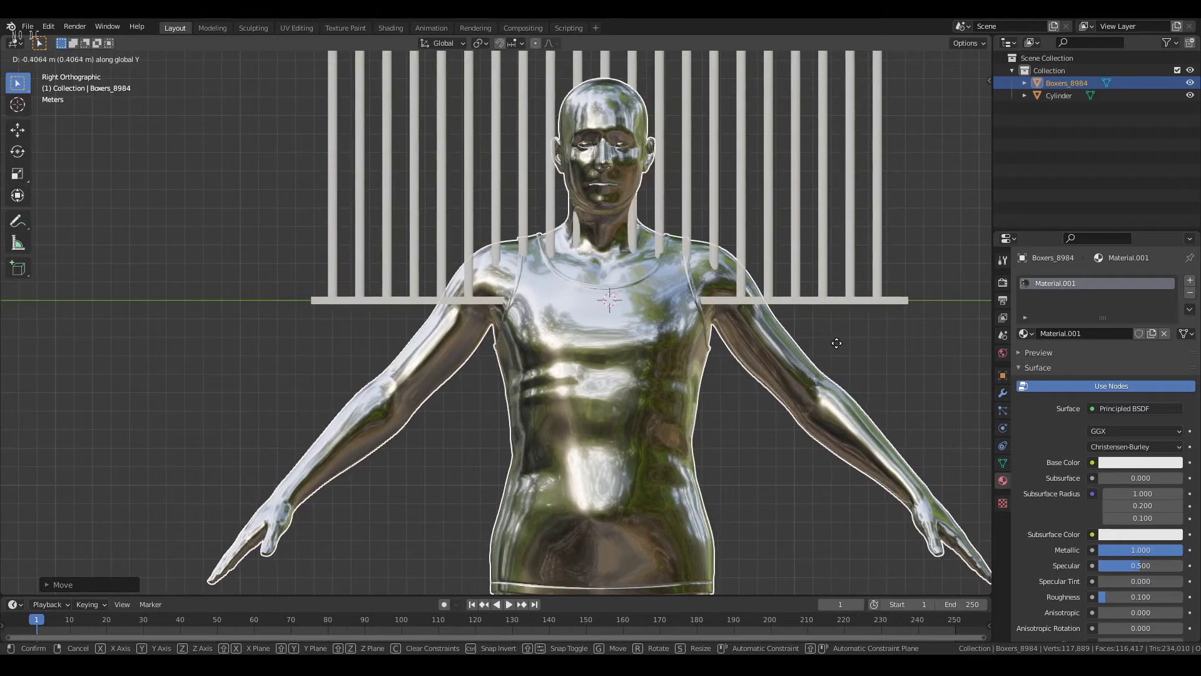
key(s)
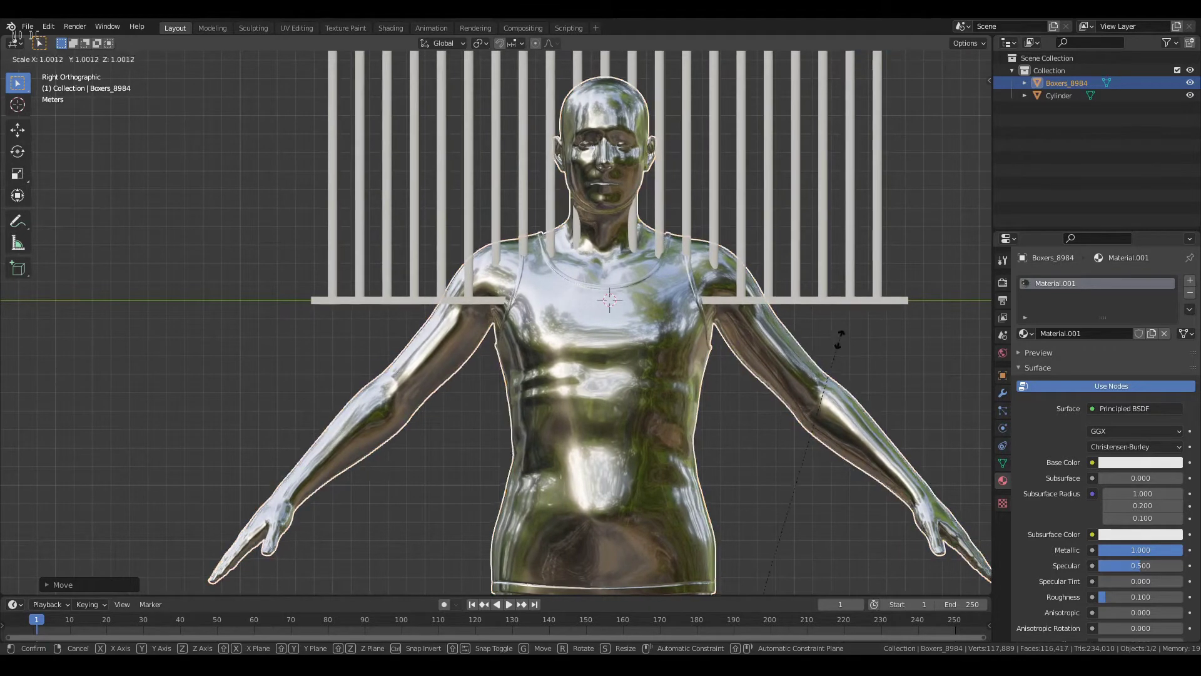
click(868, 358)
key(g)
key(z)
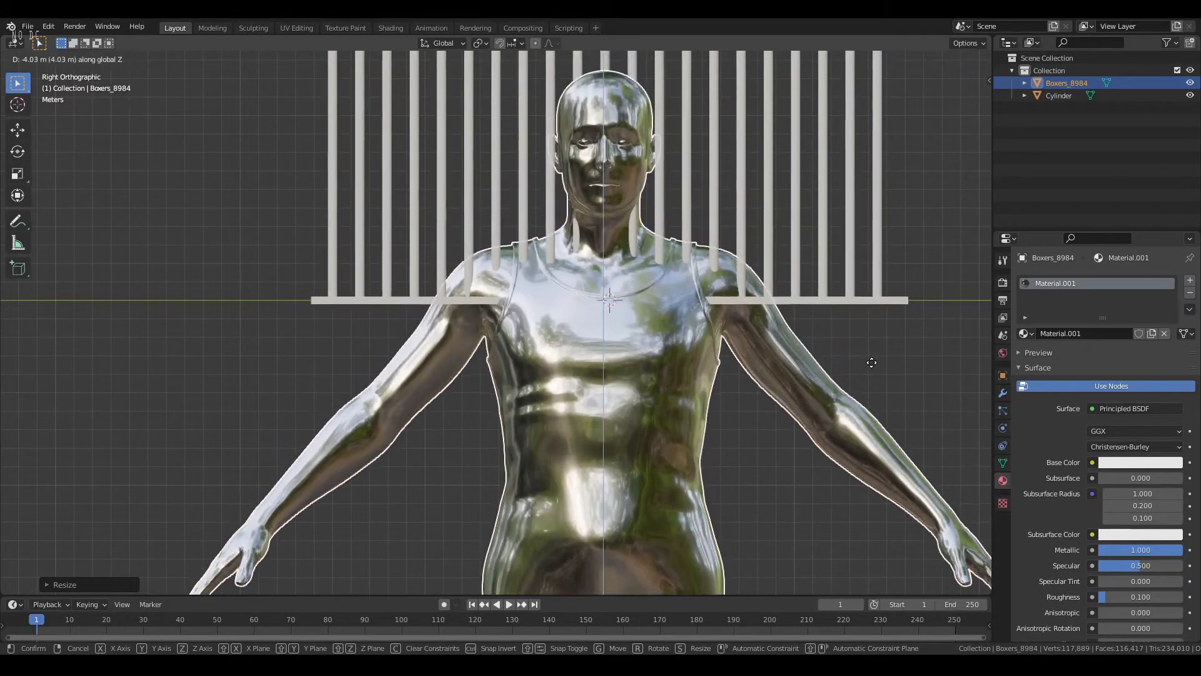
click(871, 363)
middle_drag(681, 246, 598, 329)
Add a camera, align it to the current view, and raise it along Z
key(shift+a)
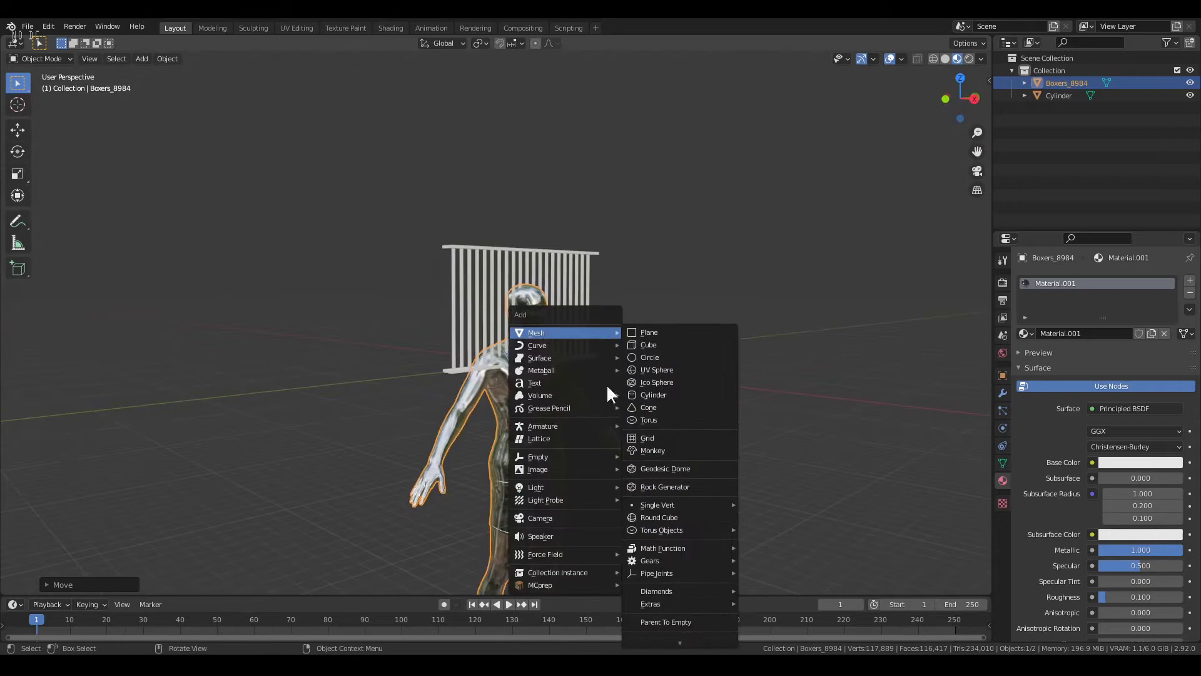
click(560, 519)
scroll(630, 448, up, 5)
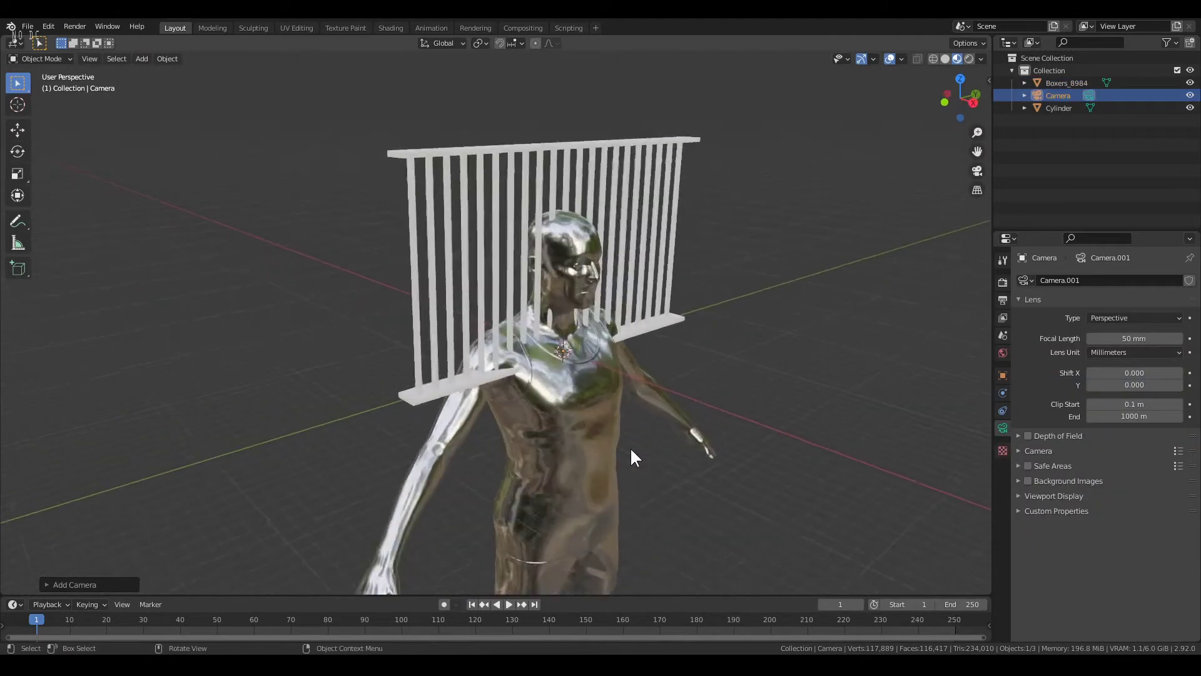
middle_drag(629, 447, 637, 401)
scroll(575, 450, up, 3)
scroll(637, 400, up, 2)
key(ctrl+alt+KP_0)
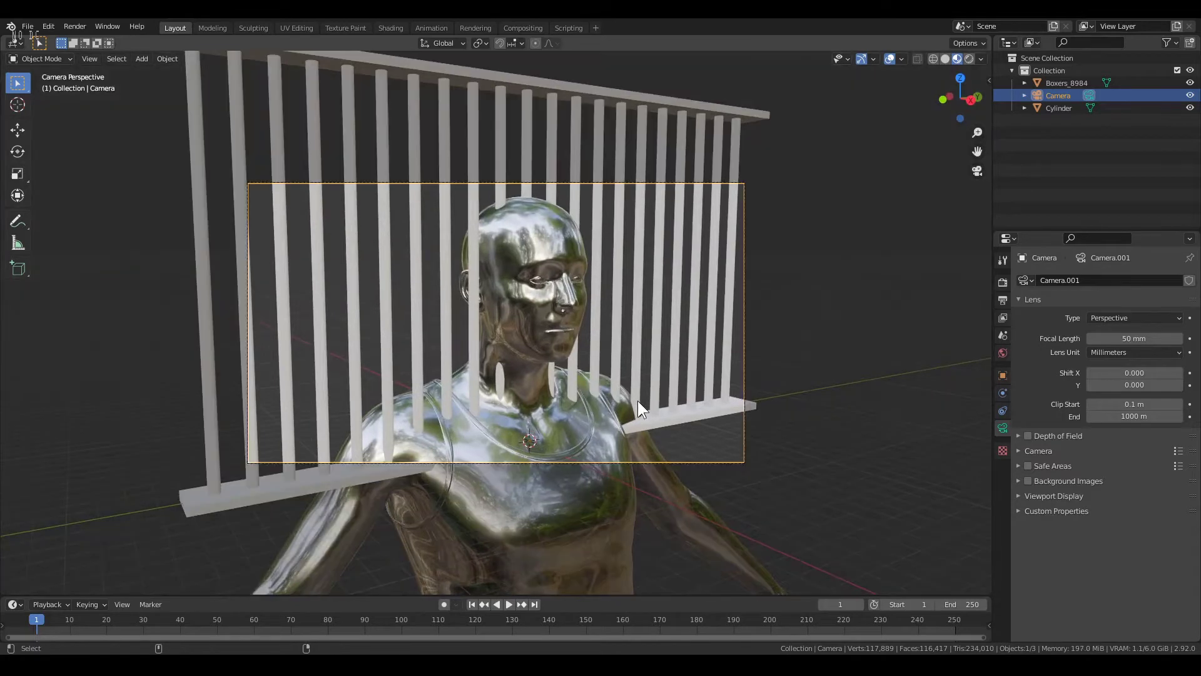
key(g)
key(z)
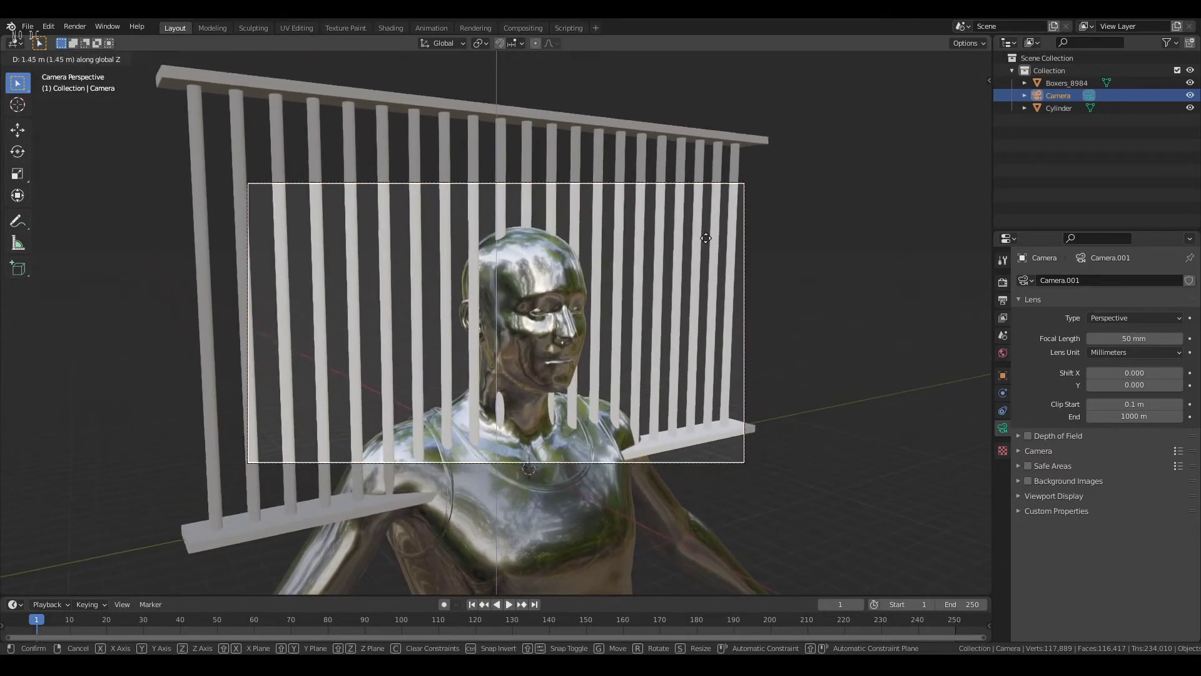
click(706, 239)
Refine the camera framing with another move and an X-axis shift, then select the chrome figure
middle_drag(742, 330, 769, 329)
key(KP_0)
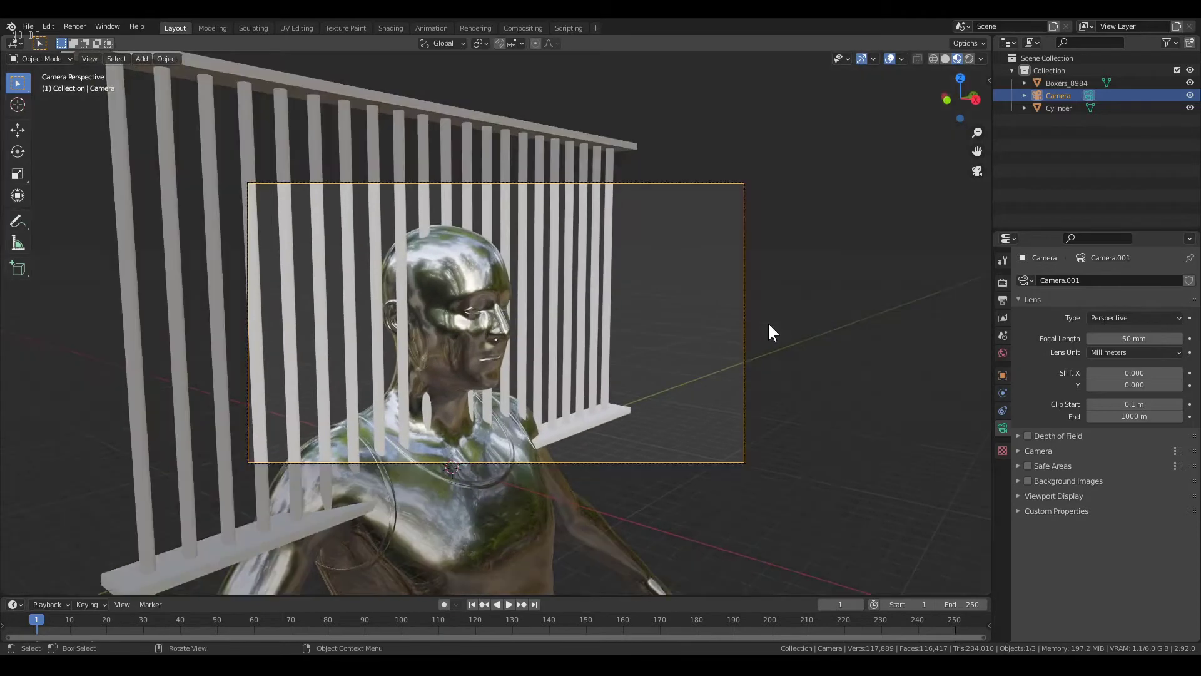
key(g)
click(620, 276)
key(g)
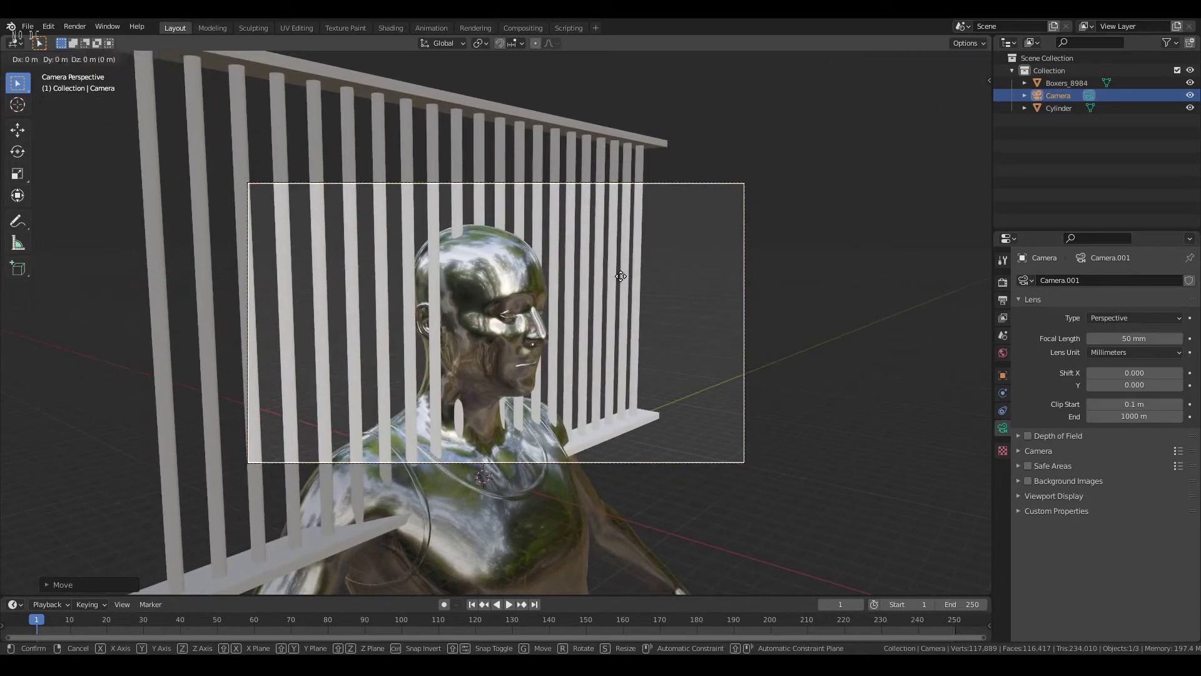
key(x)
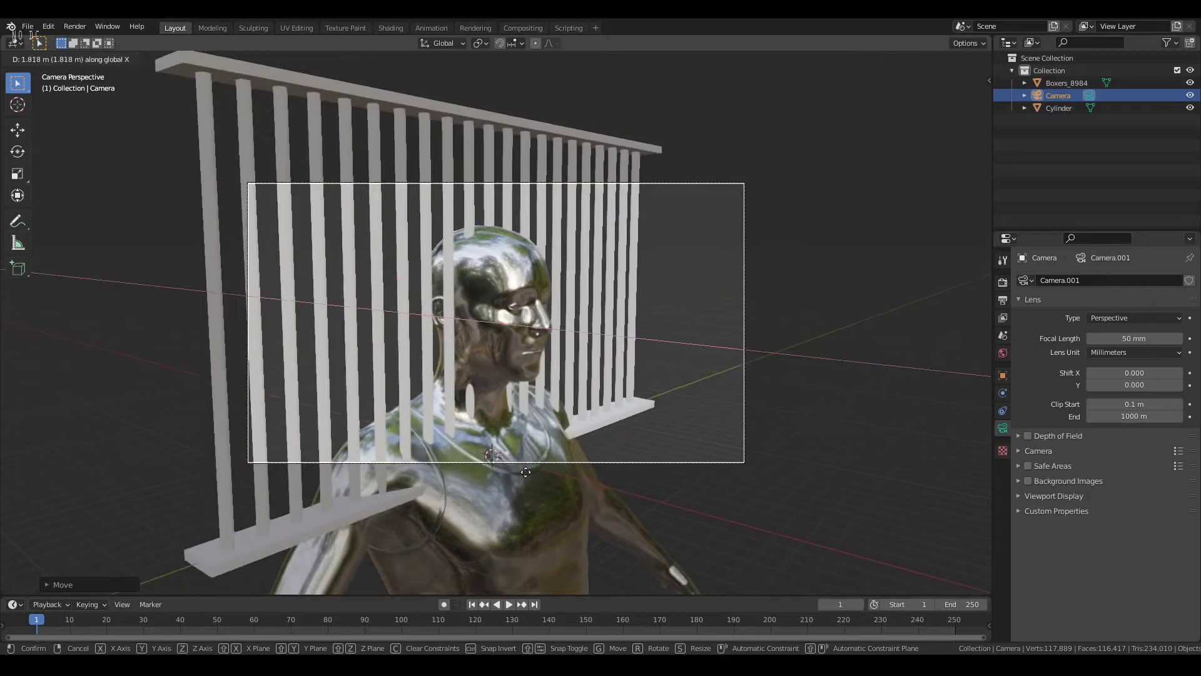
click(555, 460)
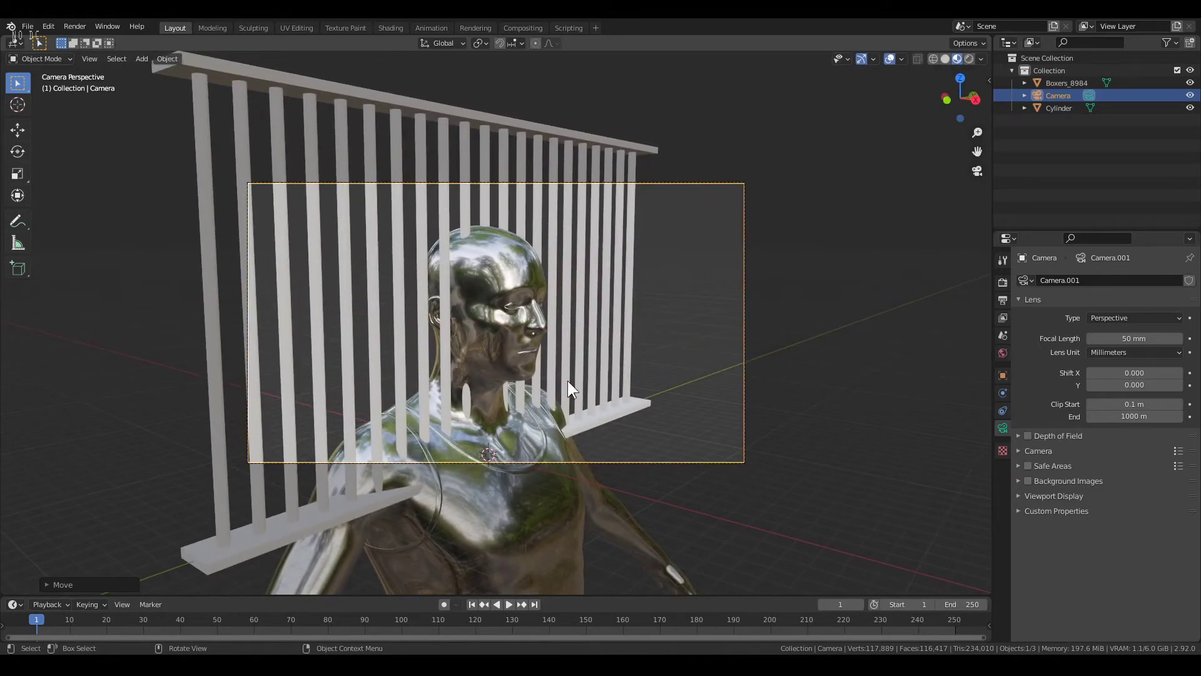
scroll(572, 370, up, 5)
scroll(573, 373, down, 5)
click(517, 337)
scroll(576, 370, up, 1)
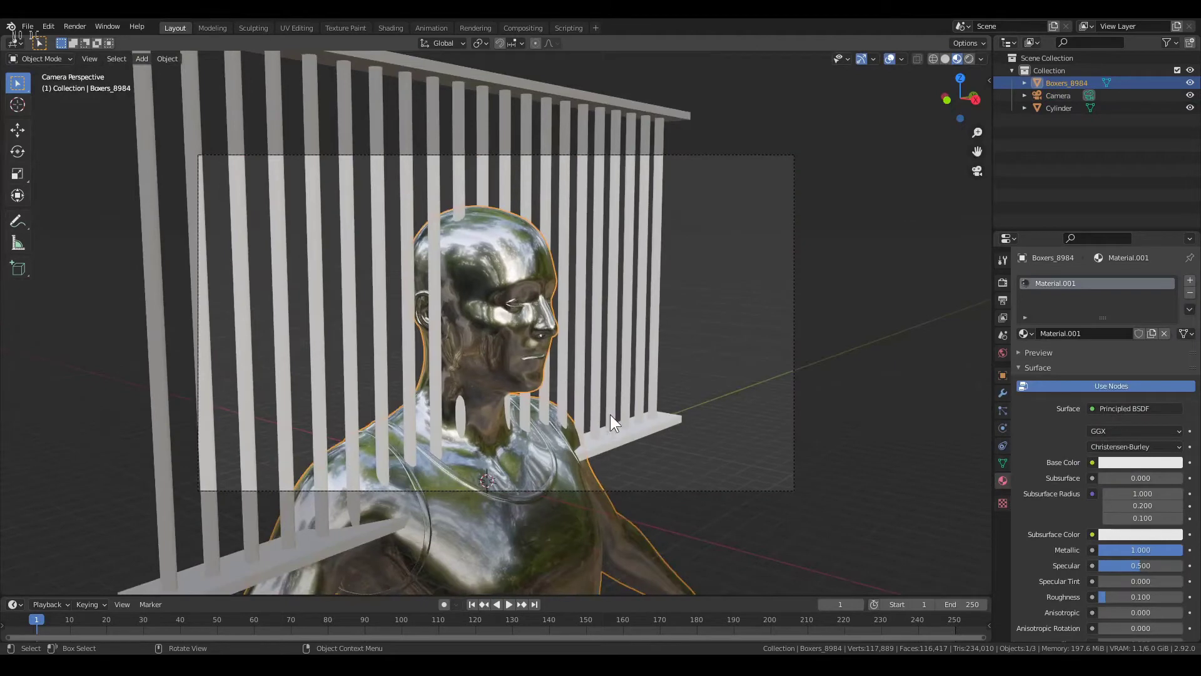
Place the figure left behind the bars and keyframe its location at frame 1
key(g)
click(429, 298)
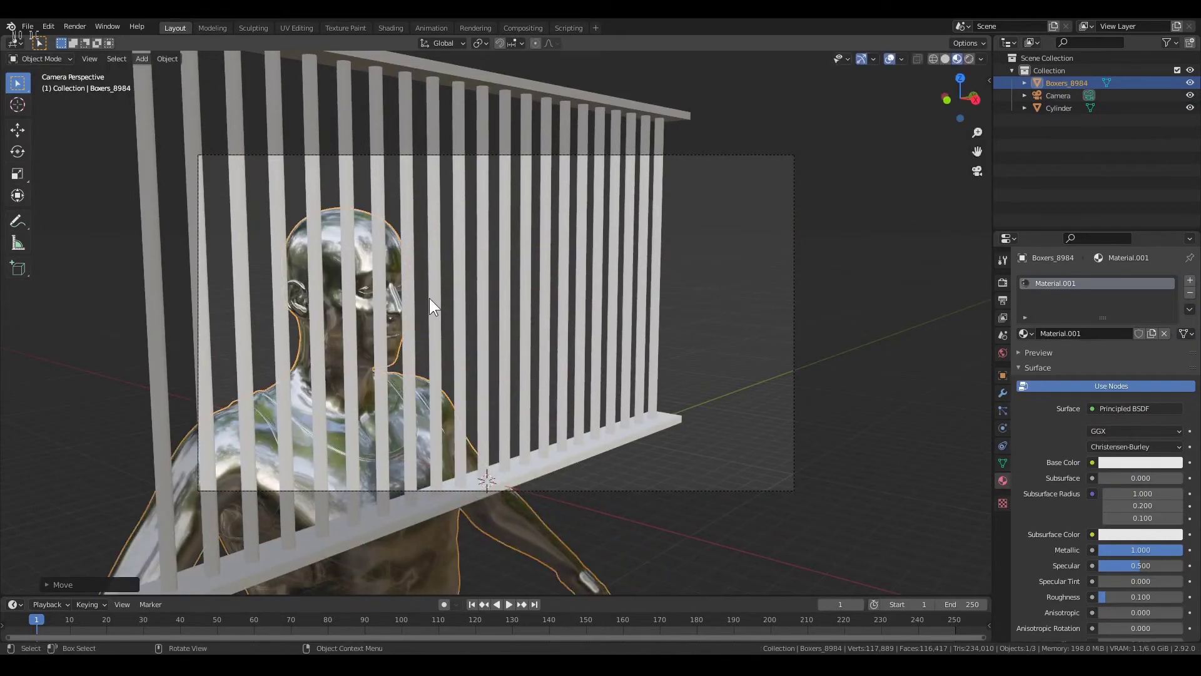
key(i)
click(378, 321)
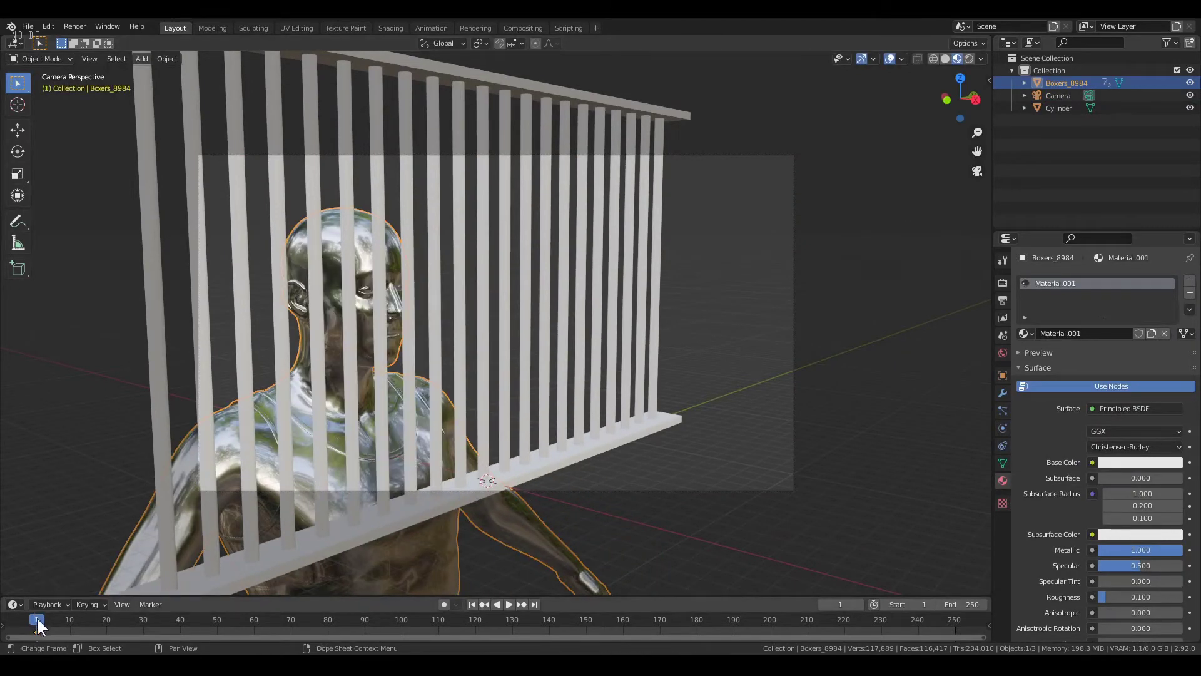
key(space)
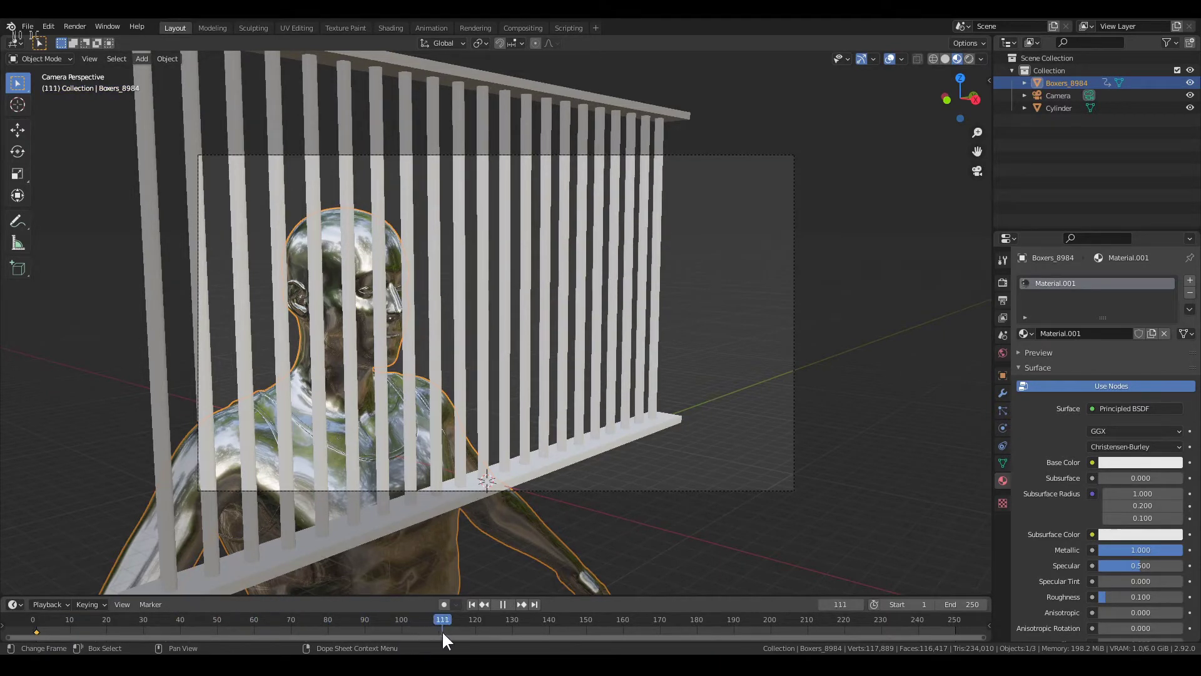
key(space)
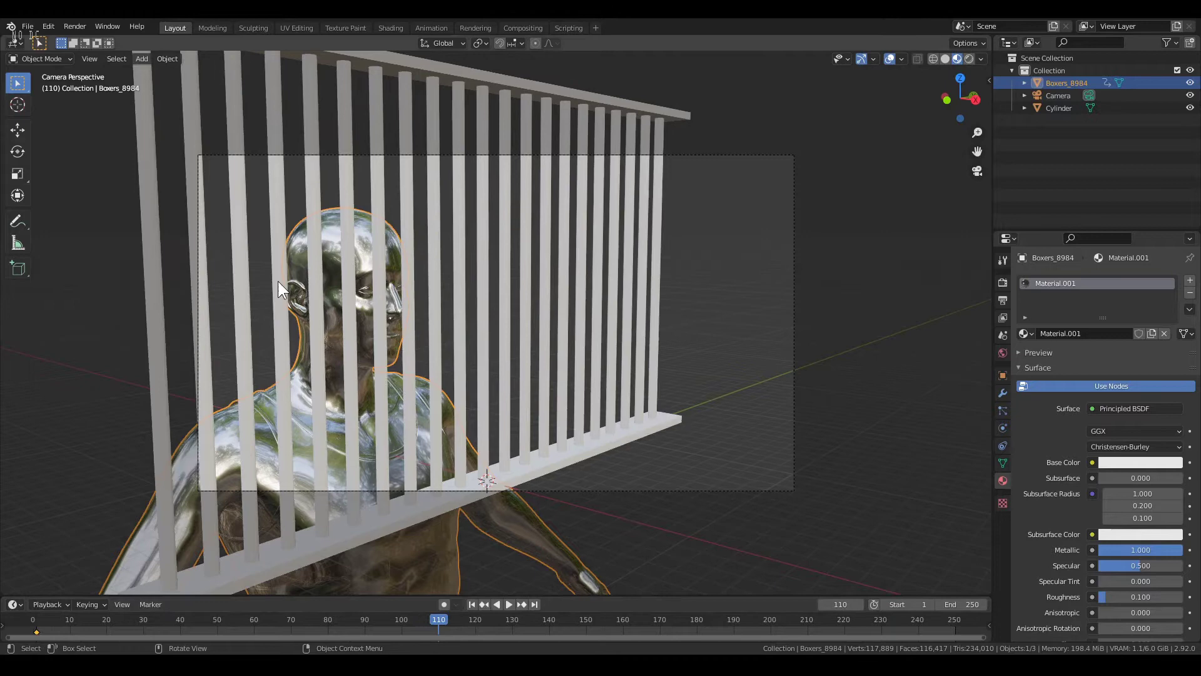
At frame 110 slide the figure right along X, keyframe its location, and play back
key(g)
key(x)
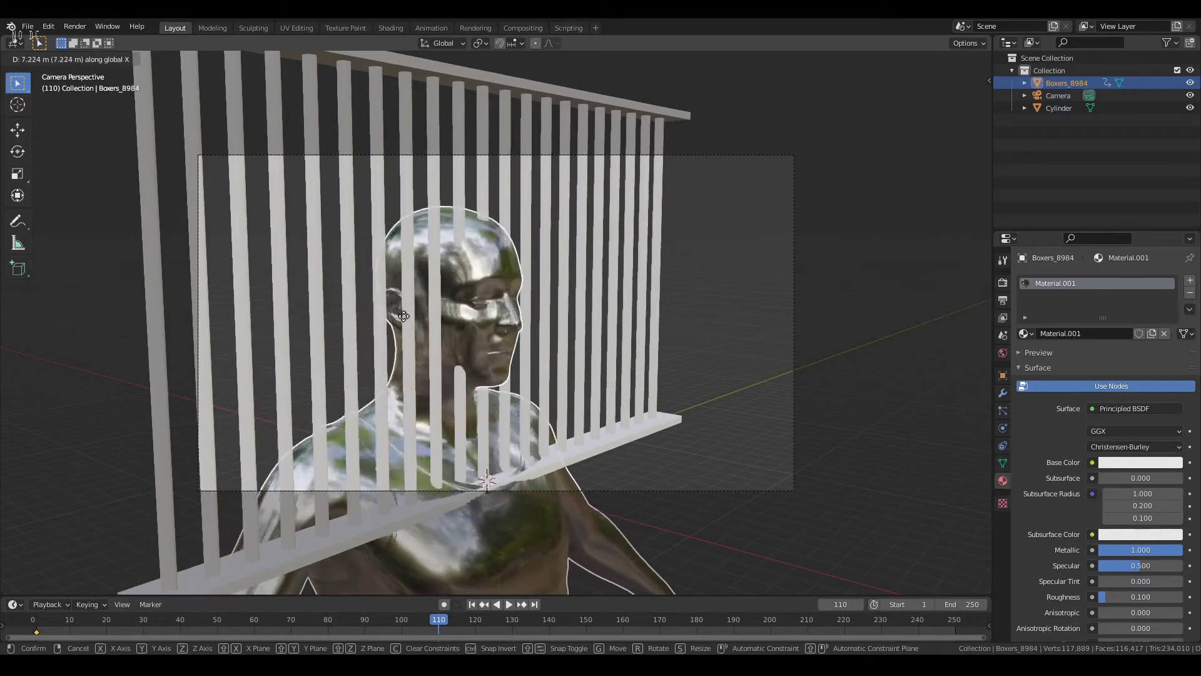
click(566, 385)
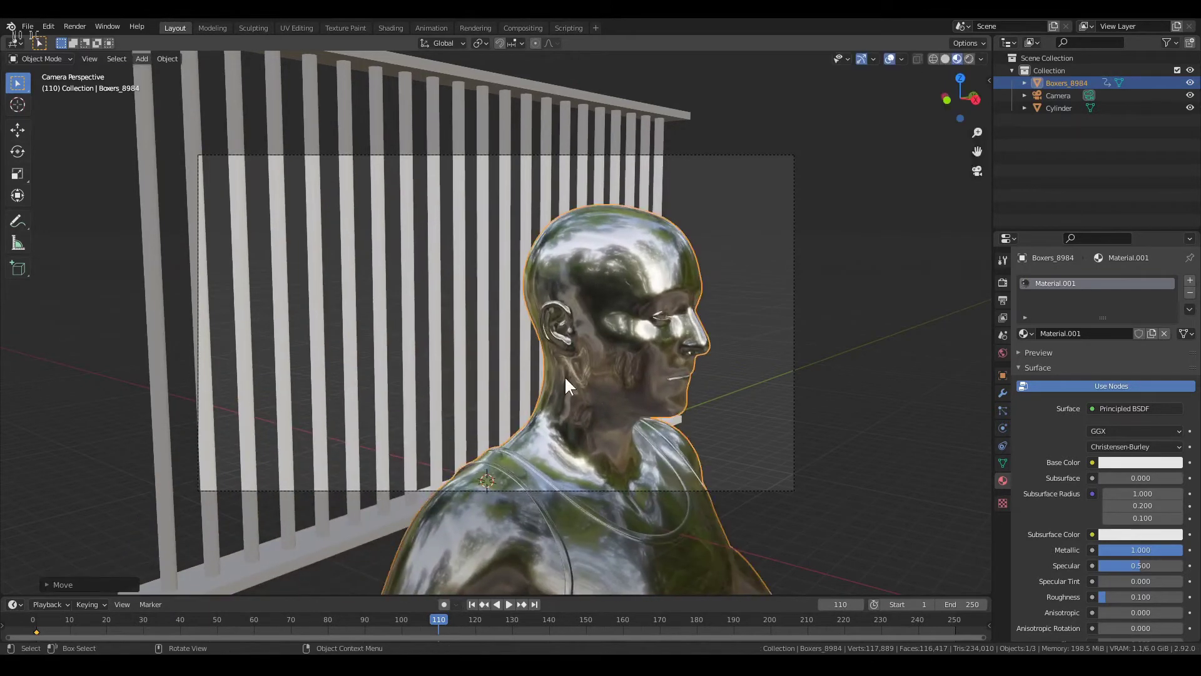
key(i)
click(628, 250)
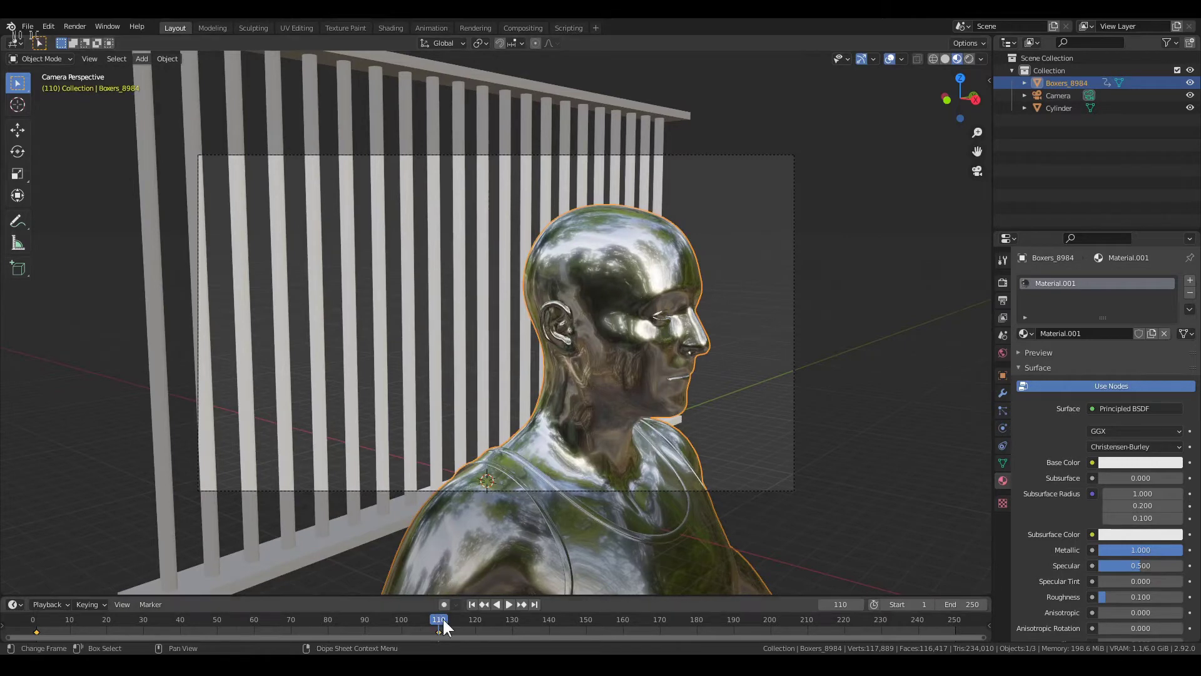
drag(442, 617, 37, 533)
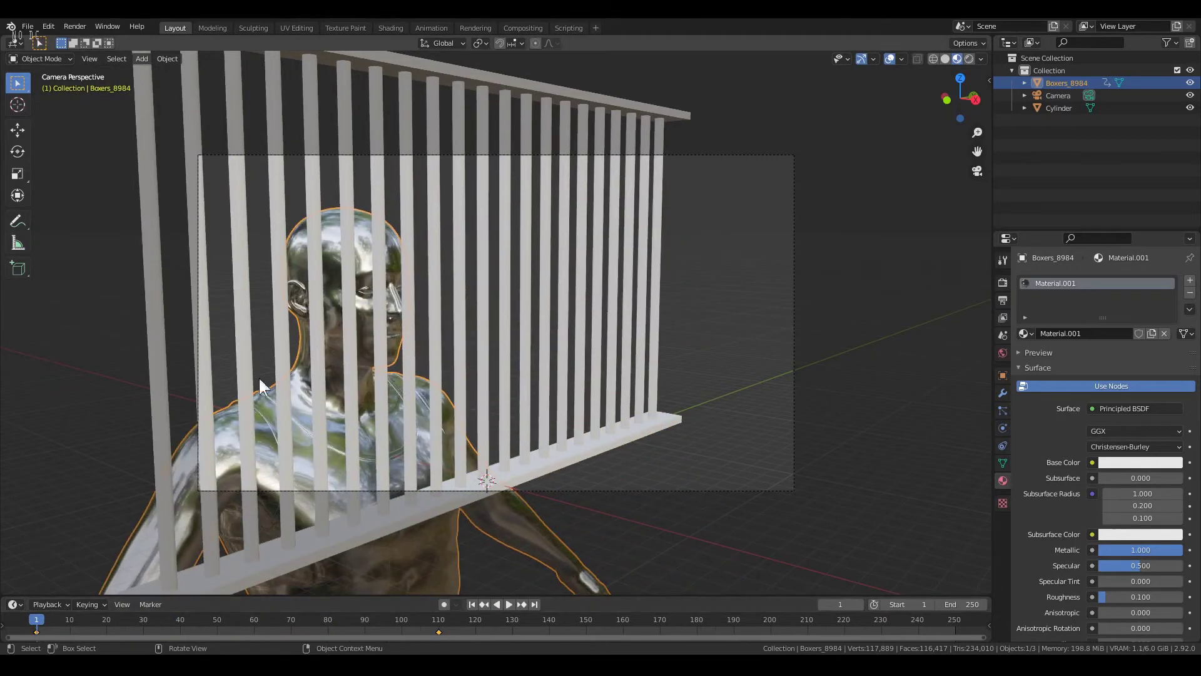
key(space)
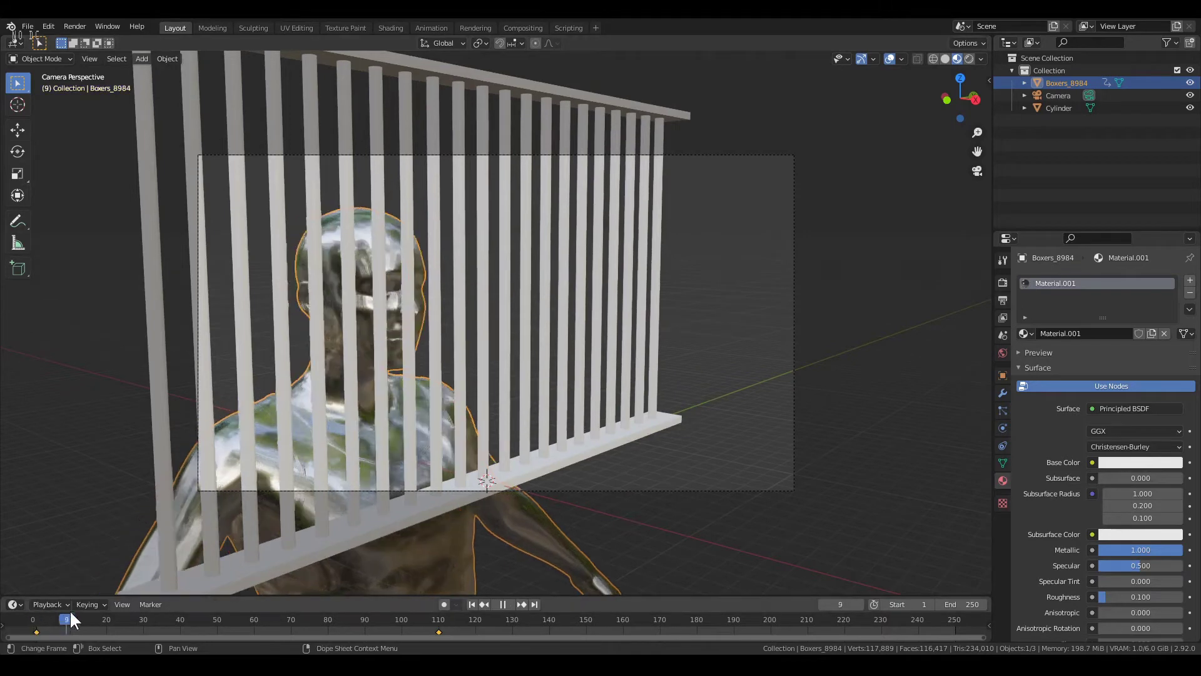
key(Escape)
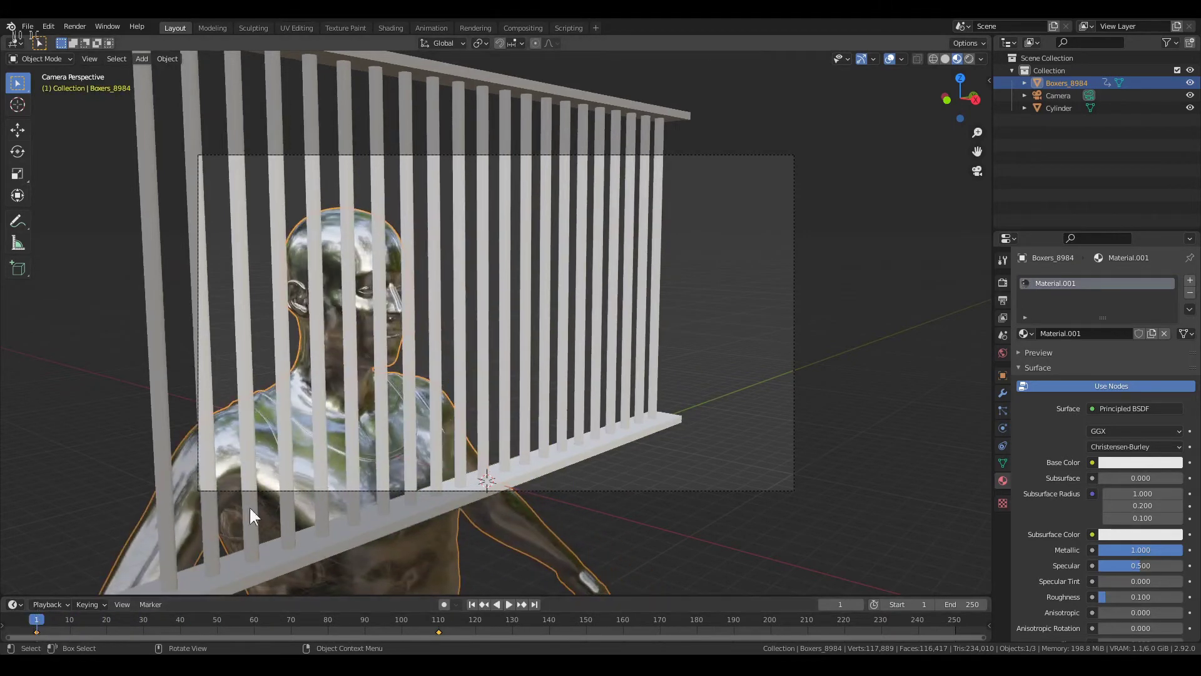
In Right Orthographic edit mode, delete the figure's arms, shorts and legs
key(KP_1)
key(KP_3)
scroll(429, 230, down, 5)
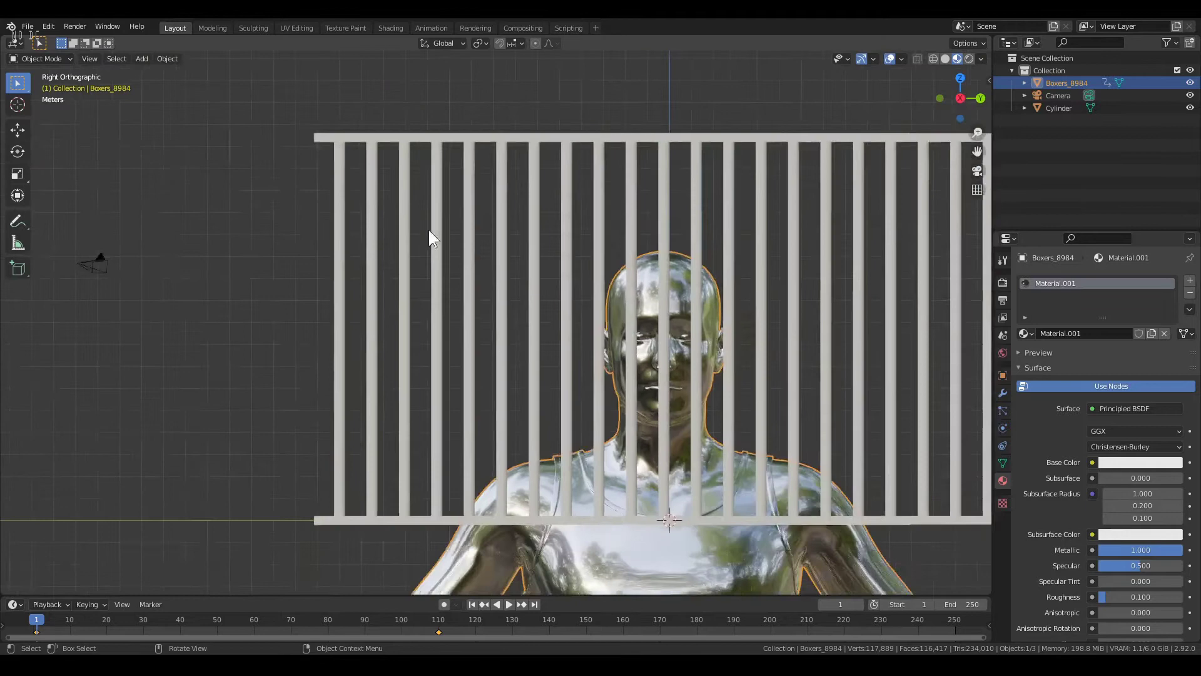
shift+middle_drag(646, 460, 559, 302)
key(Tab)
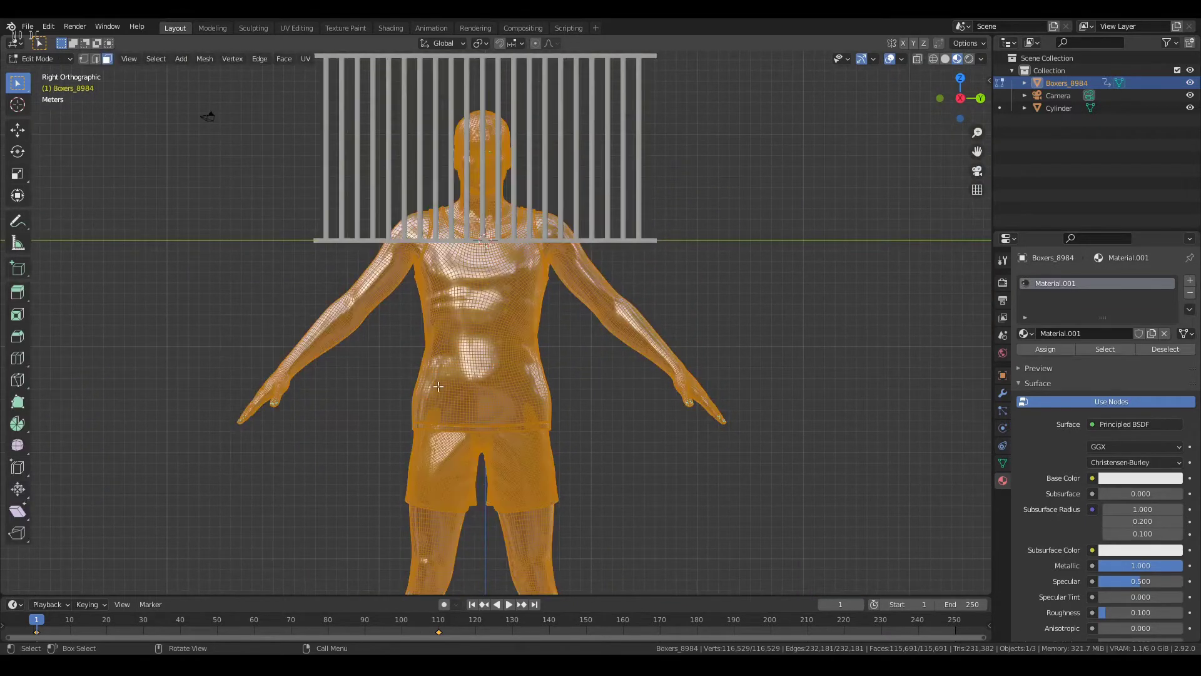
drag(196, 333, 869, 574)
scroll(590, 421, down, 5)
shift+drag(348, 415, 721, 589)
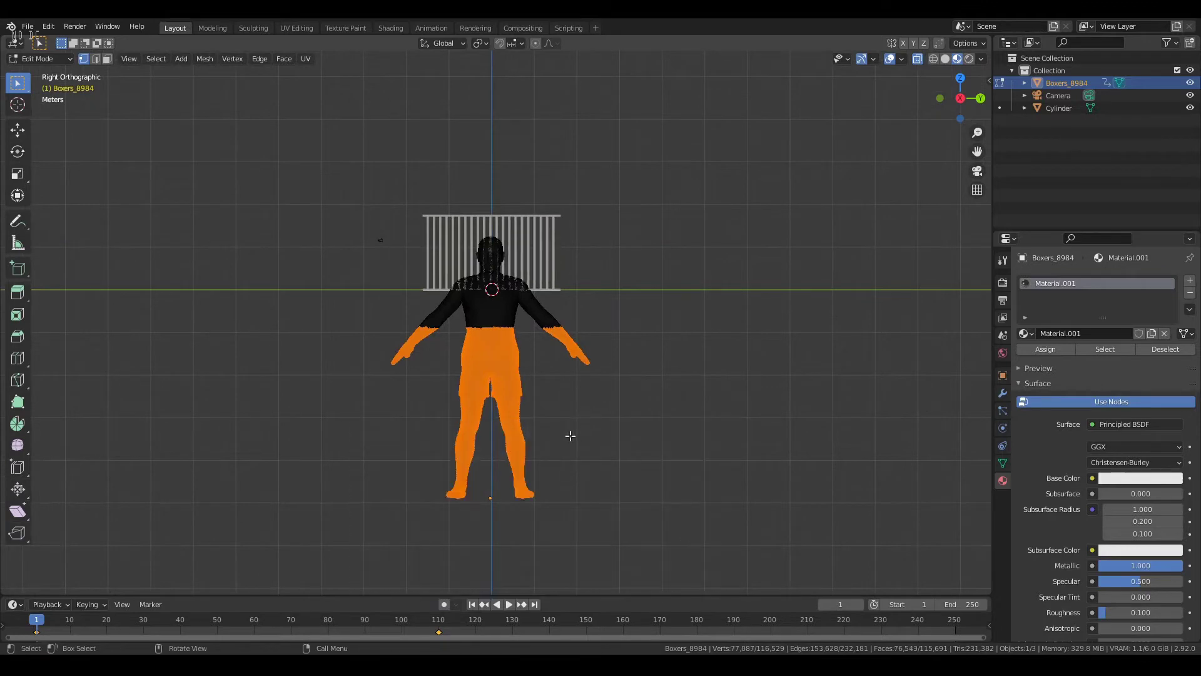
key(x)
click(563, 436)
Delete the lower torso and remaining arms, leaving a bust, and return to object mode
scroll(377, 345, up, 6)
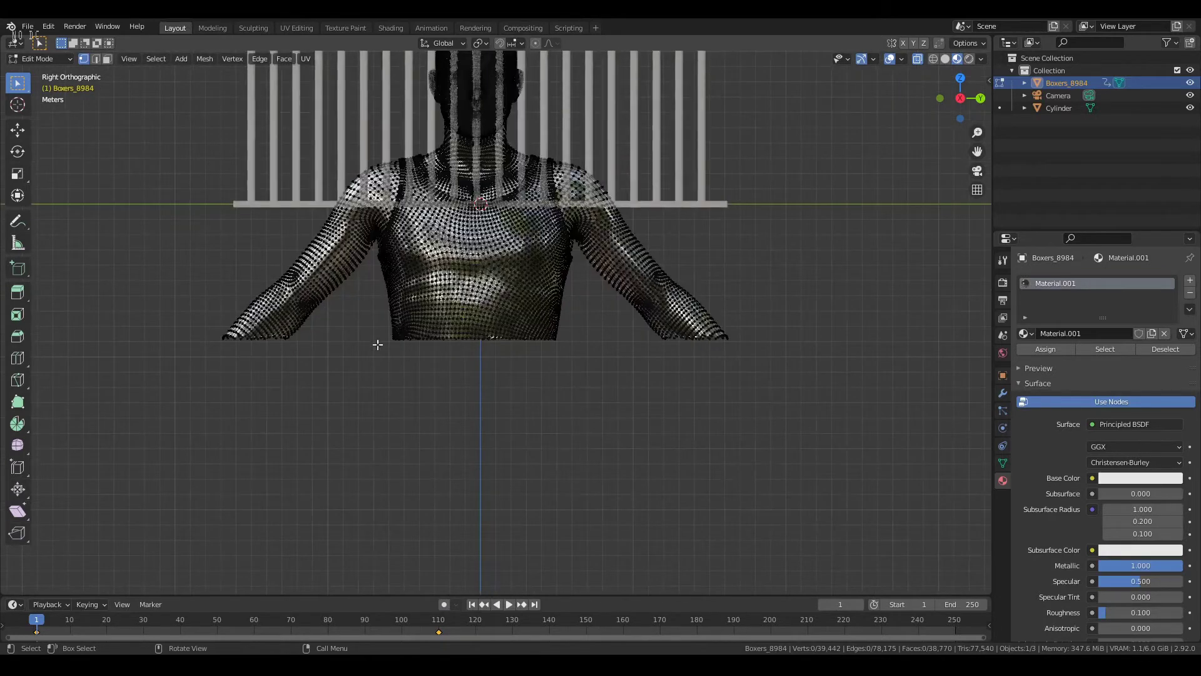
drag(172, 251, 905, 473)
key(x)
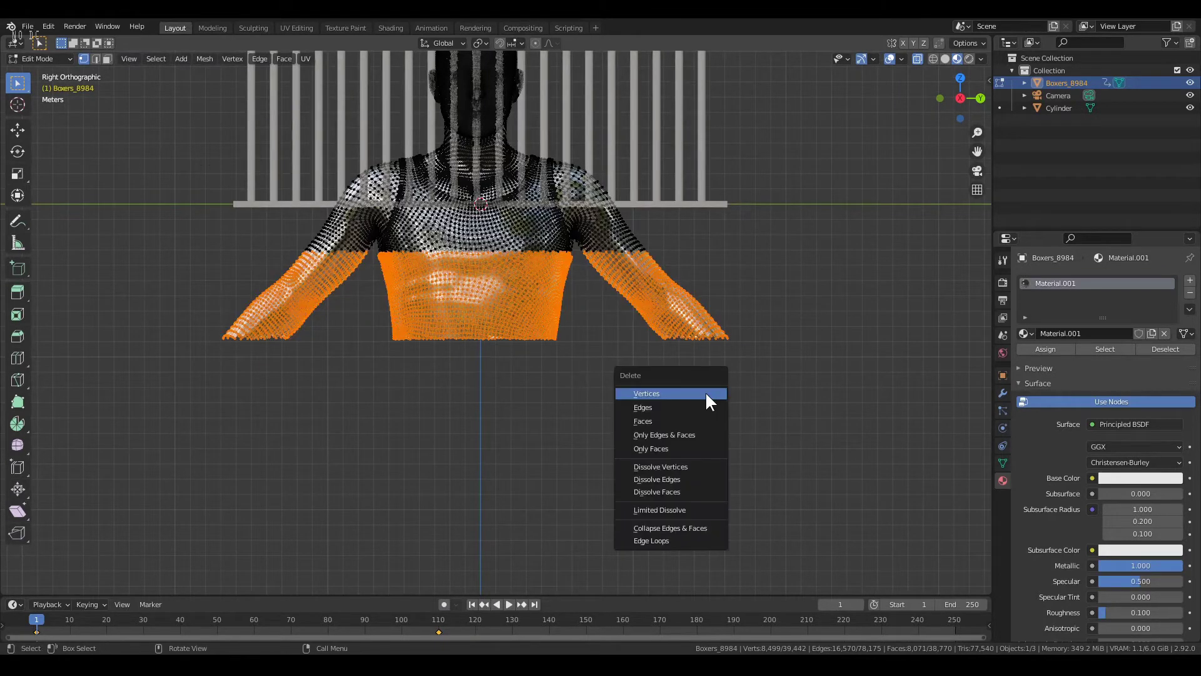
click(705, 392)
key(KP_0)
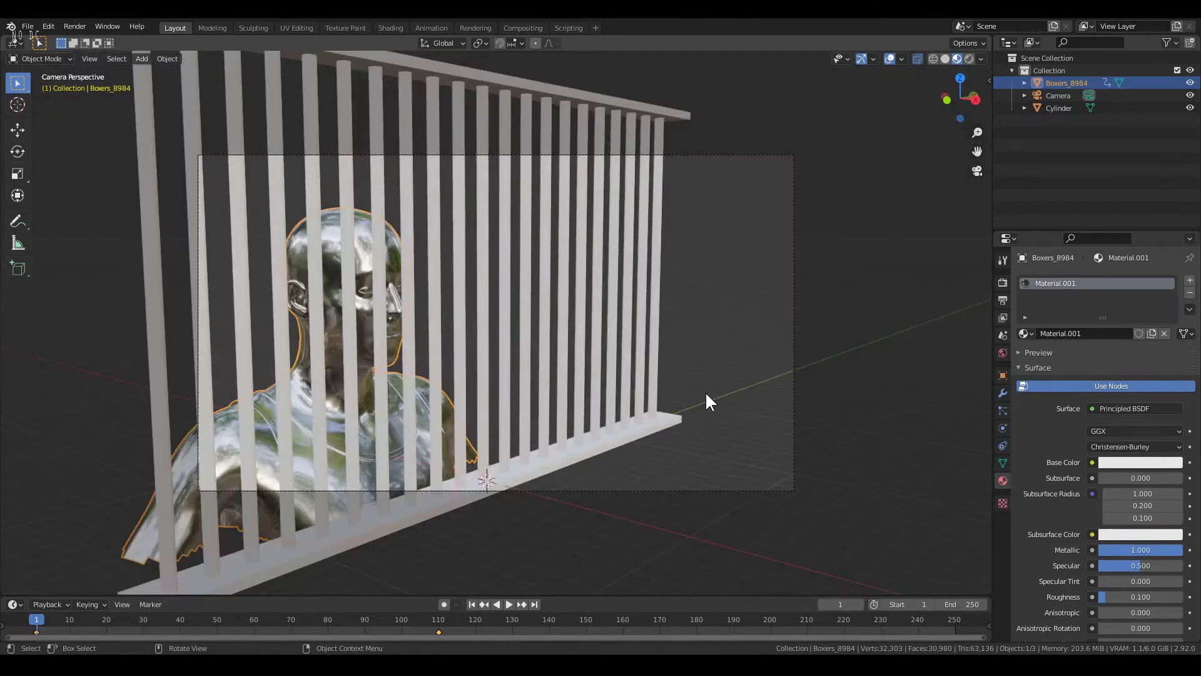
key(Tab)
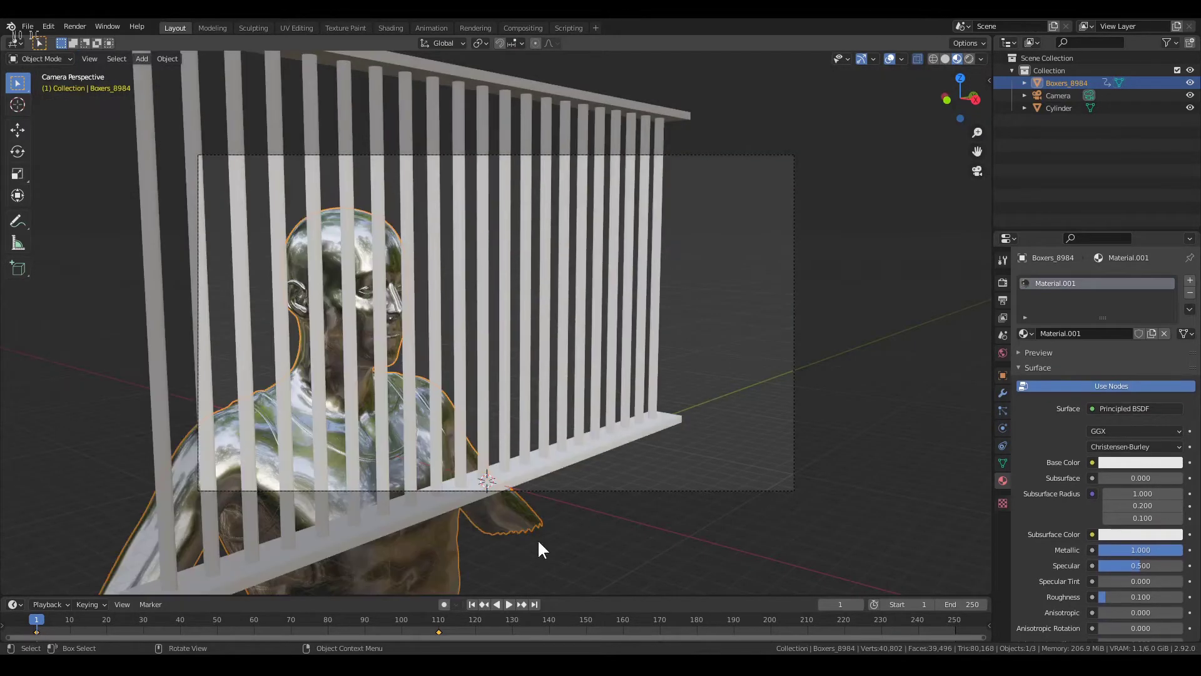
Play the animation through the camera, stop it, and rewind to frame 1
key(space)
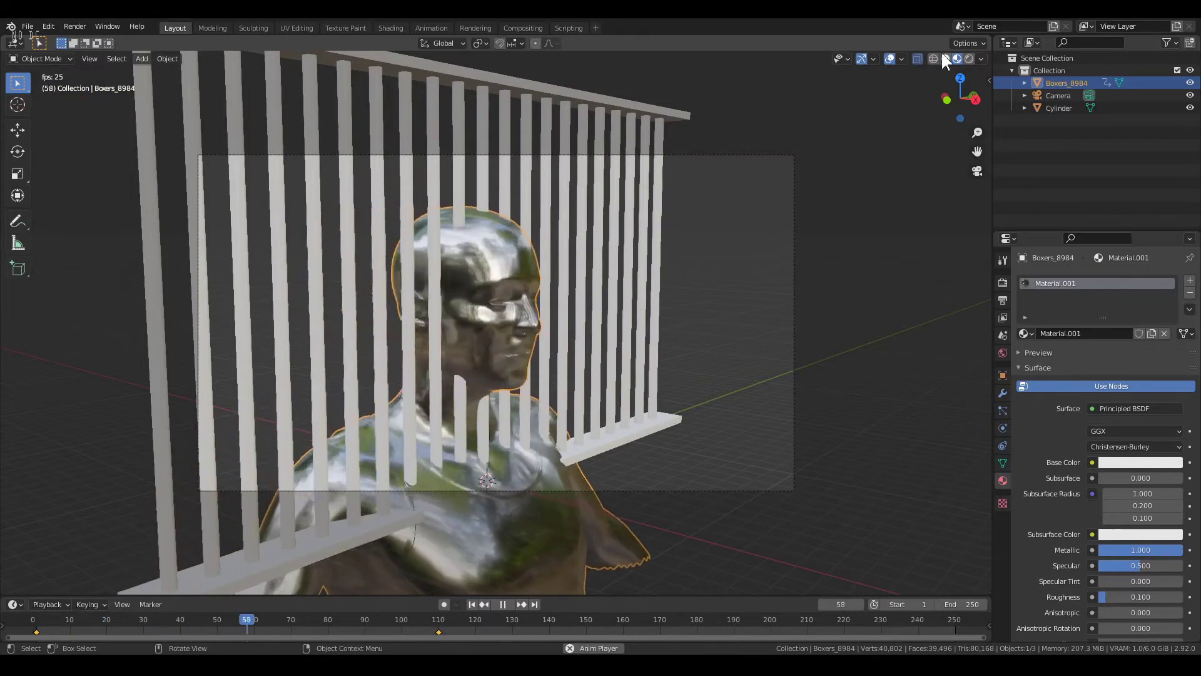
click(917, 58)
key(space)
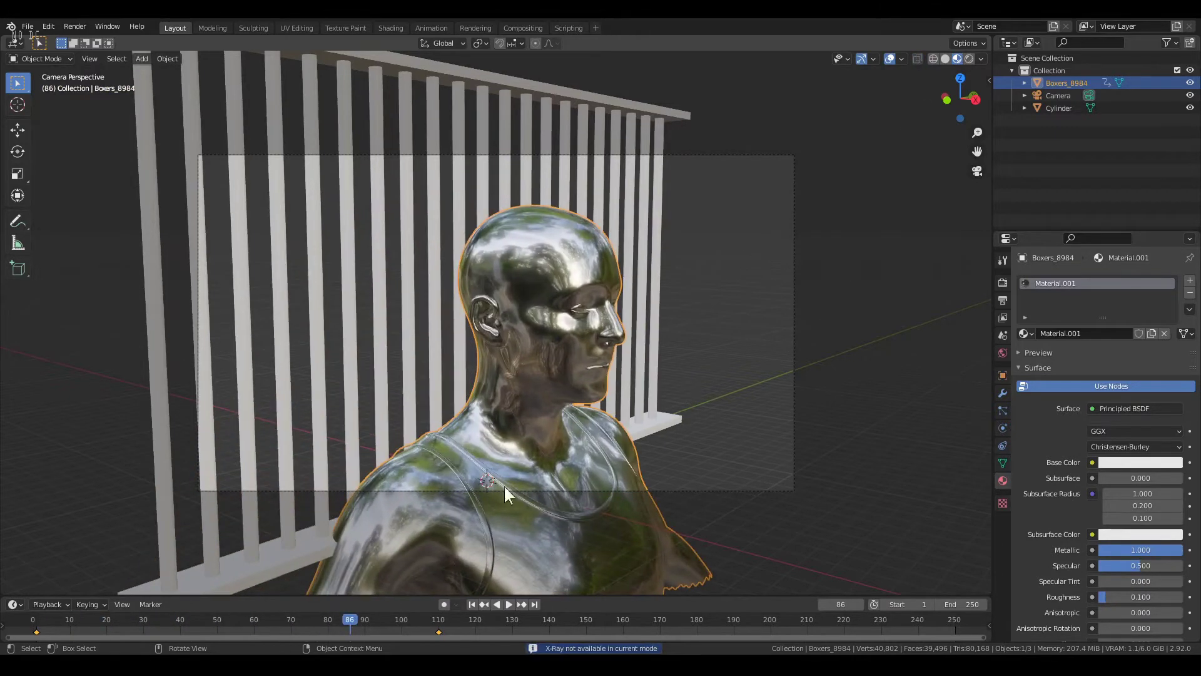
key(Home)
scroll(700, 399, down, 5)
key(shift+Left)
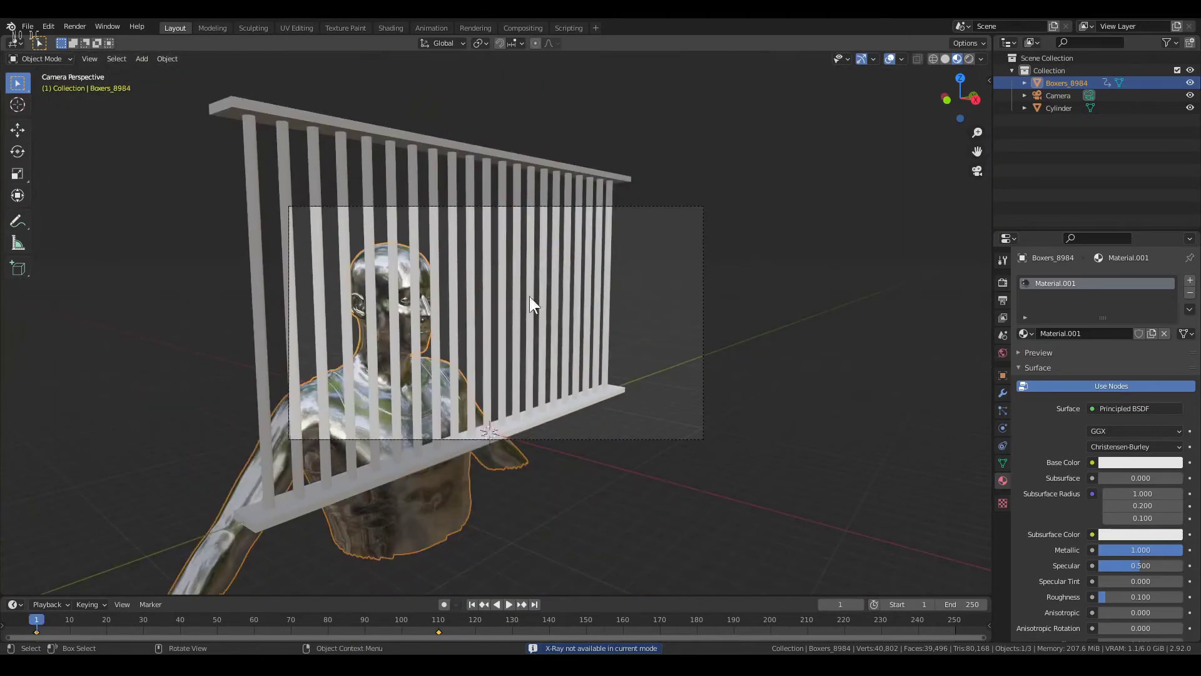
Set the Cylinder bars' Material.002 to Metallic 1, Roughness 0.3 and Specular Tint 0.3
click(475, 275)
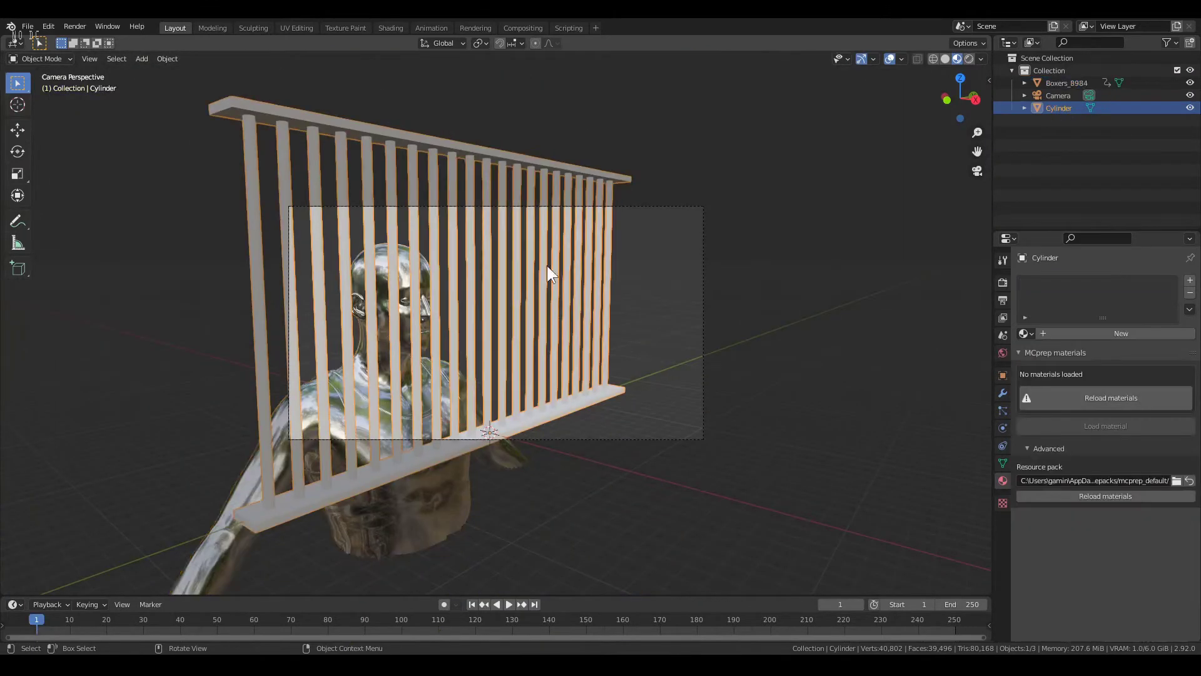
drag(1116, 550, 1169, 544)
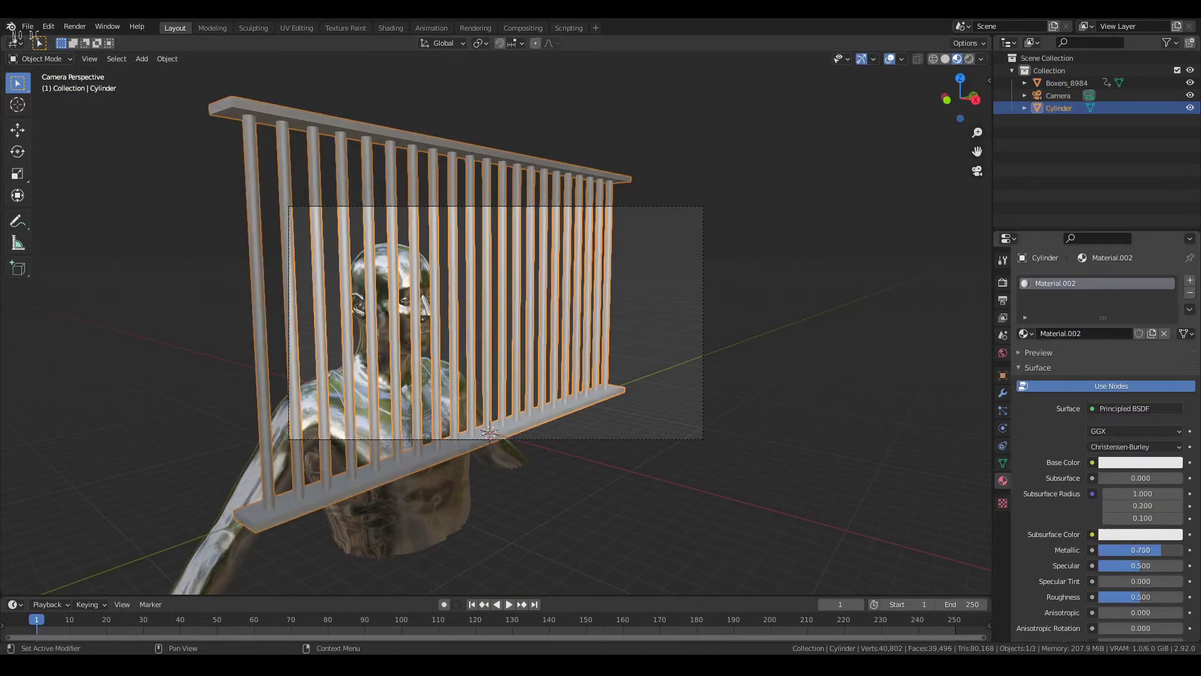
scroll(823, 455, up, 6)
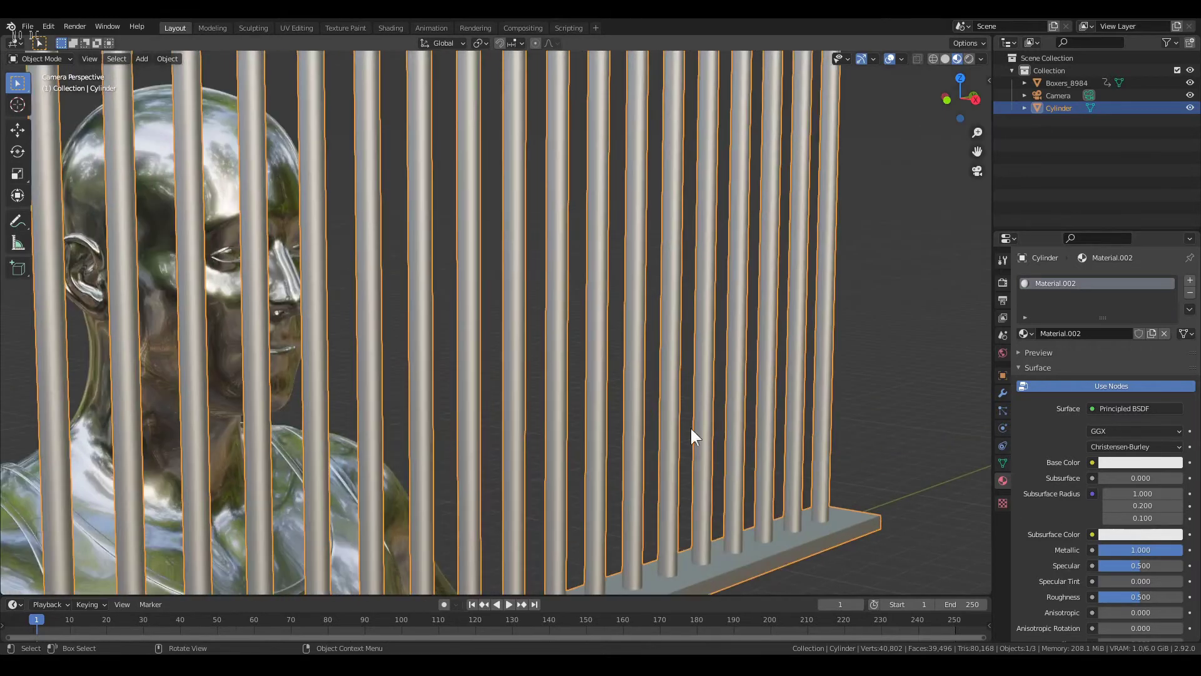
scroll(682, 438, down, 6)
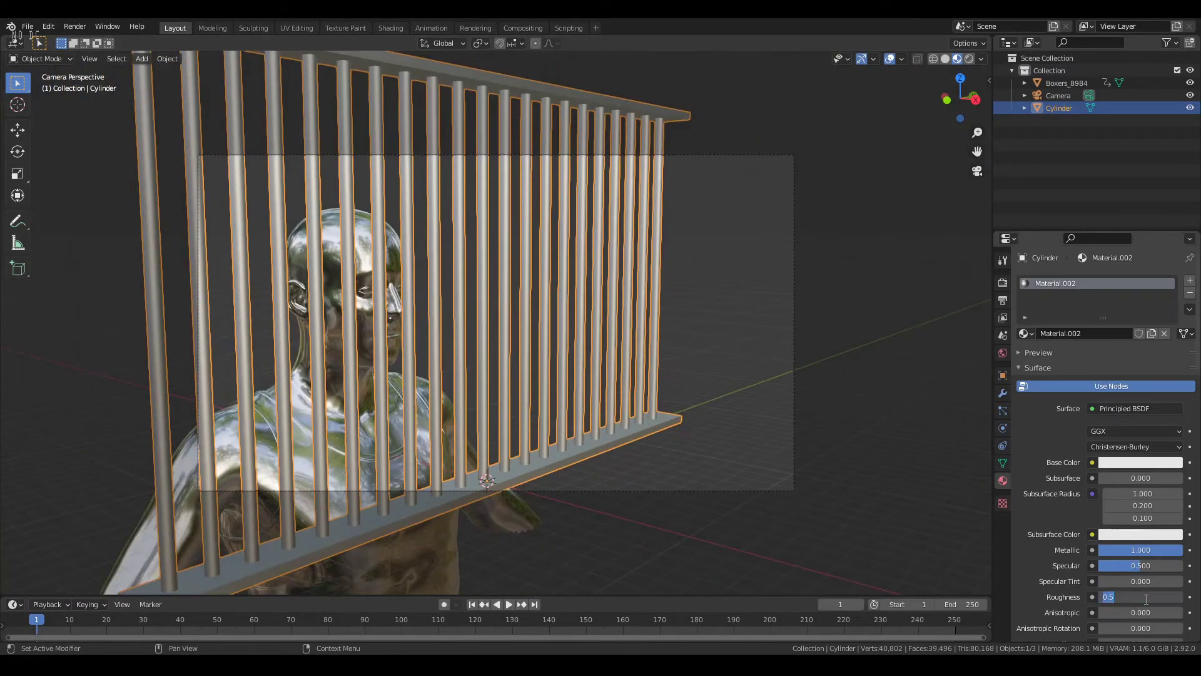
text(0.4)
key(Return)
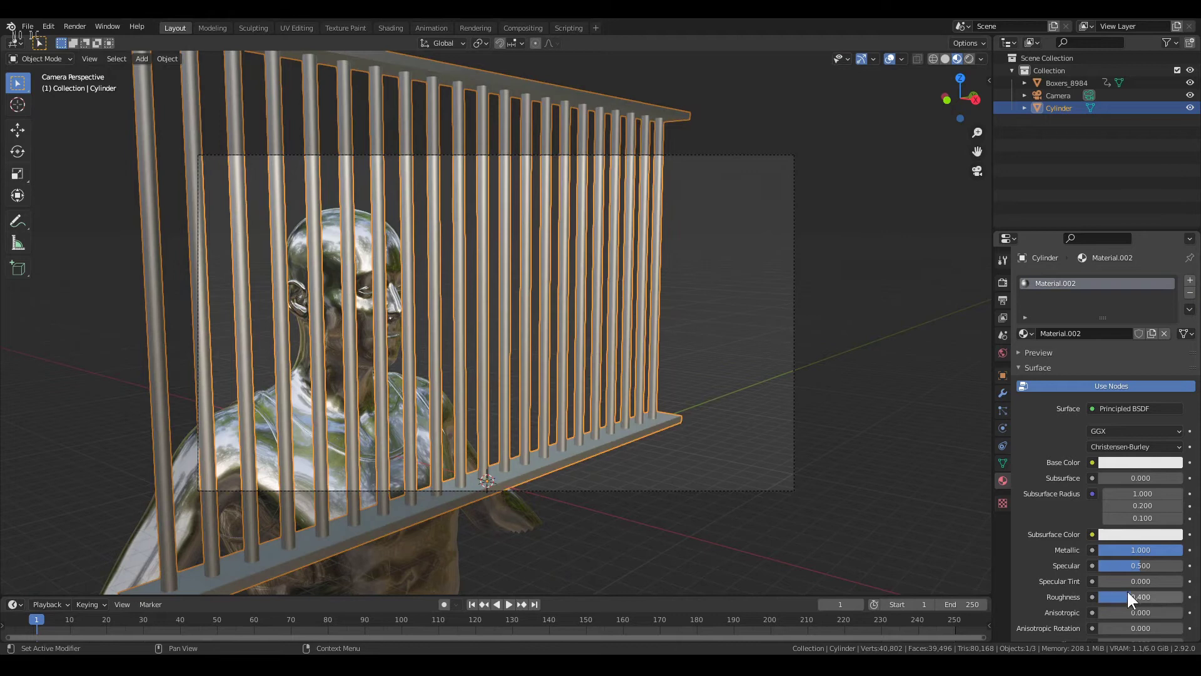
drag(1142, 585, 1128, 595)
text(.3)
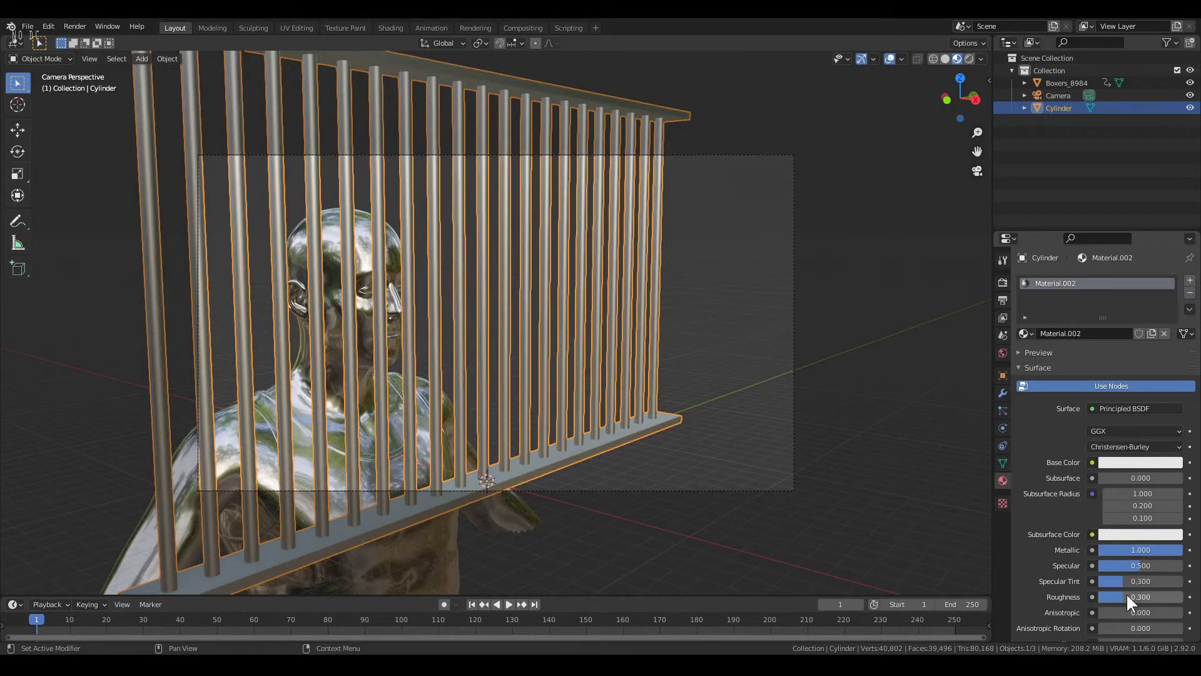
key(Return)
Hide the viewport overlays and reframe the view on the bars
click(889, 59)
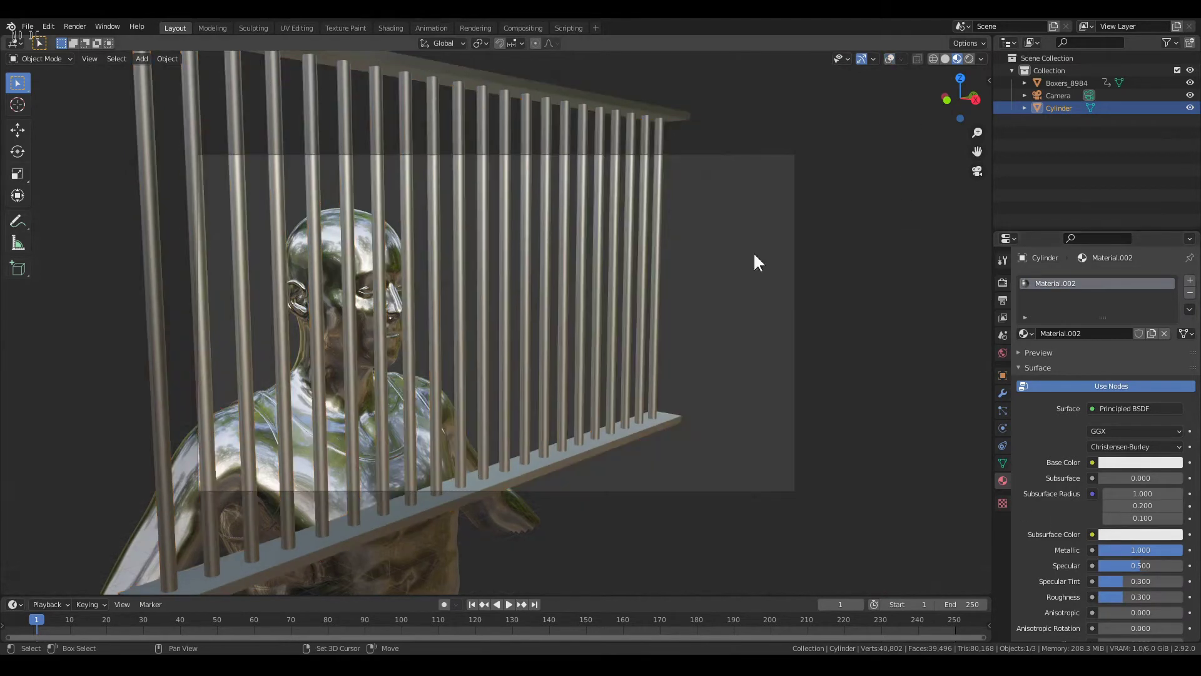
scroll(753, 252, up, 8)
shift+middle_drag(870, 292, 779, 302)
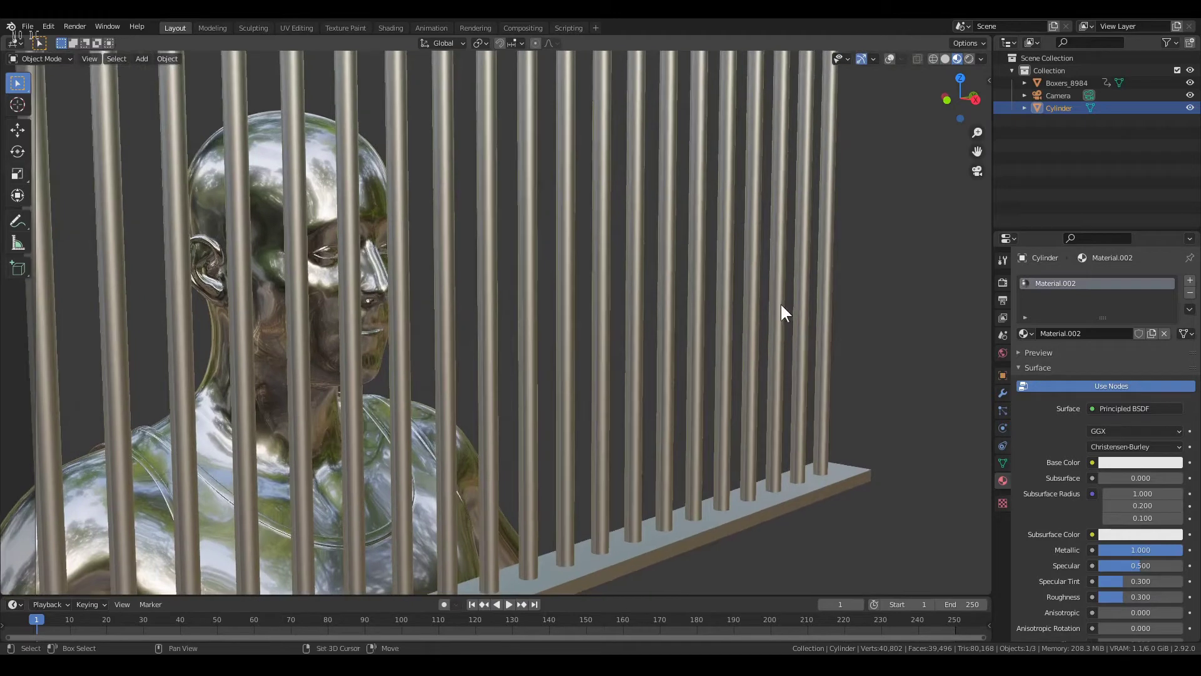
scroll(496, 313, down, 5)
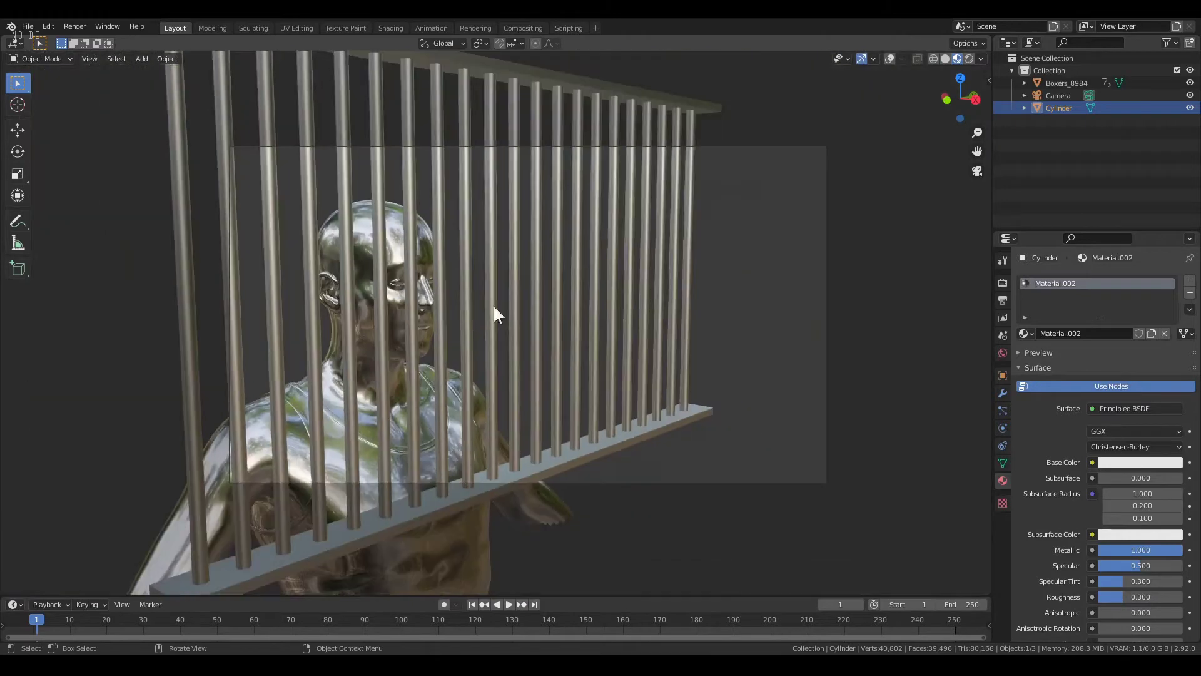
Switch to rendered shading and drive the world colour with the music_hall_02_2k.hdr Environment Texture
click(969, 58)
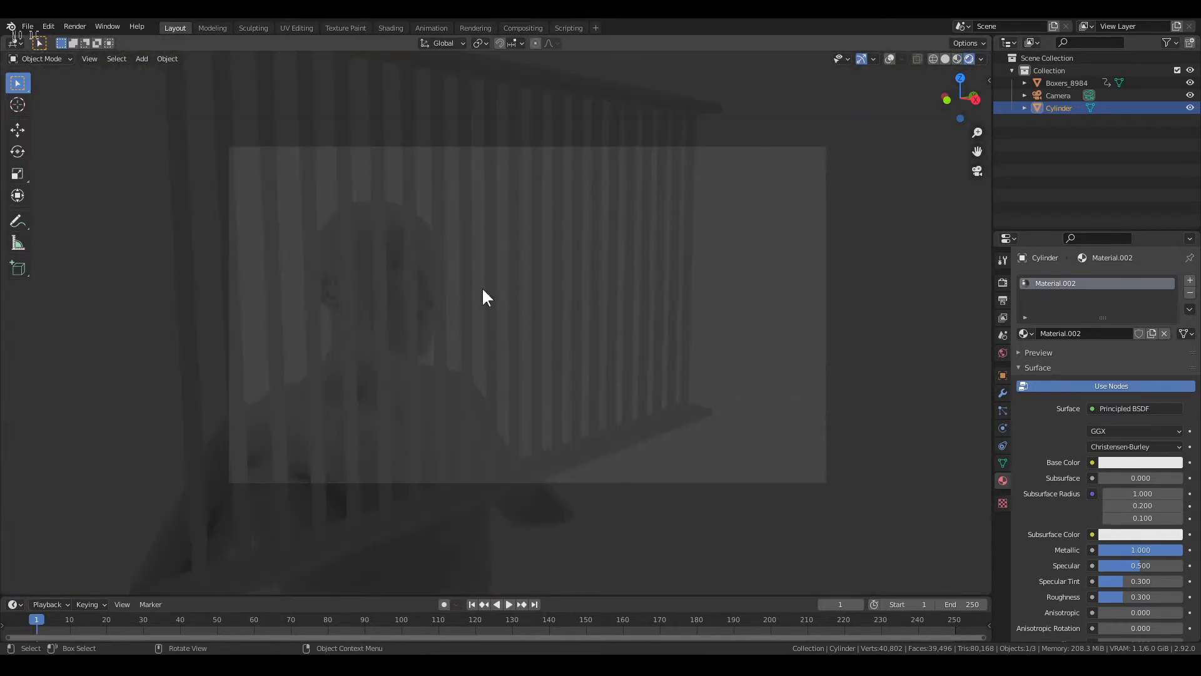
click(1003, 353)
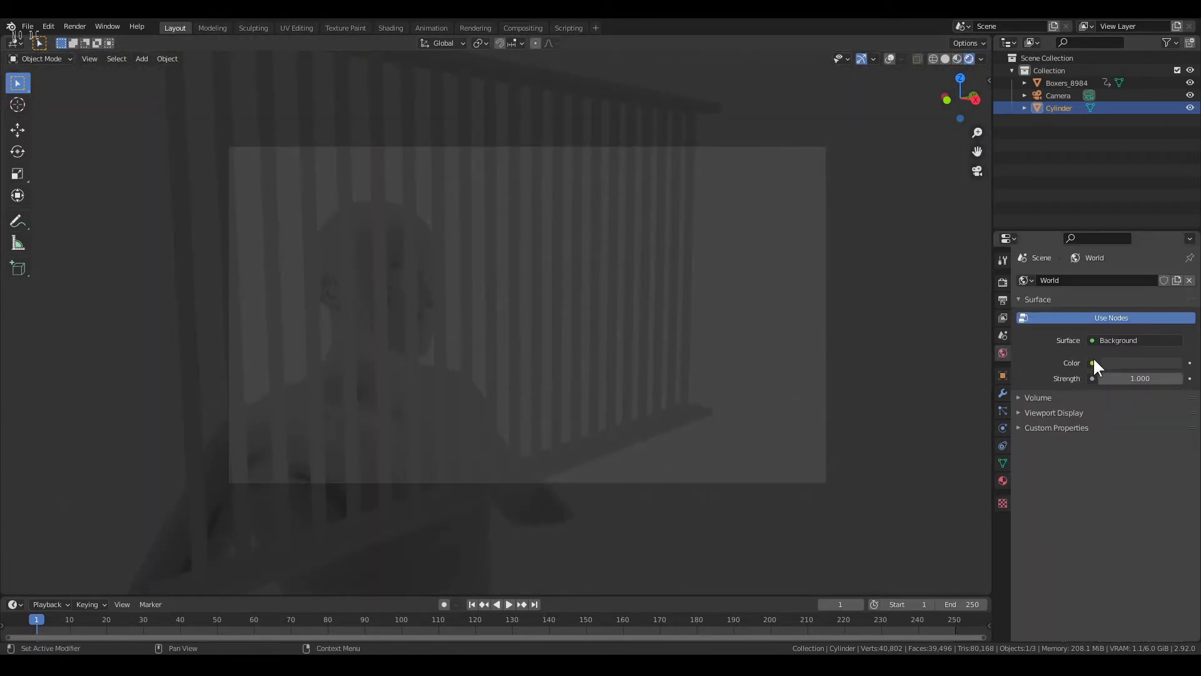
click(1093, 362)
click(863, 418)
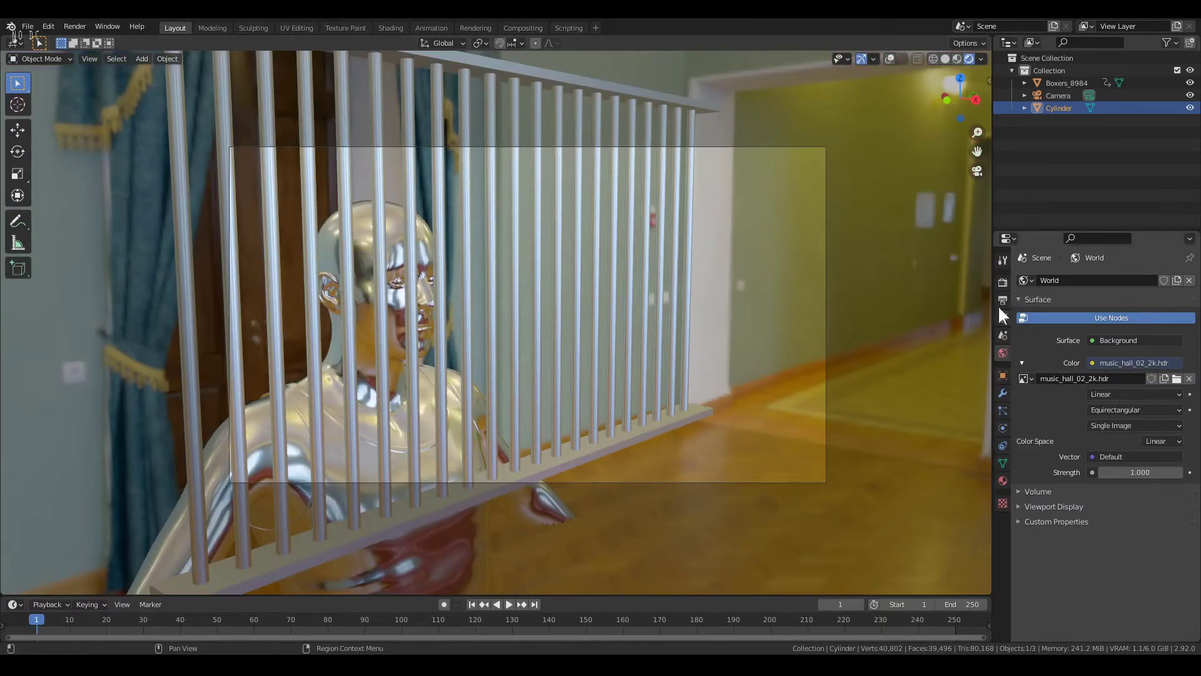
Set Eevee render samples to 196 and enable Screen Space Reflections
click(1003, 283)
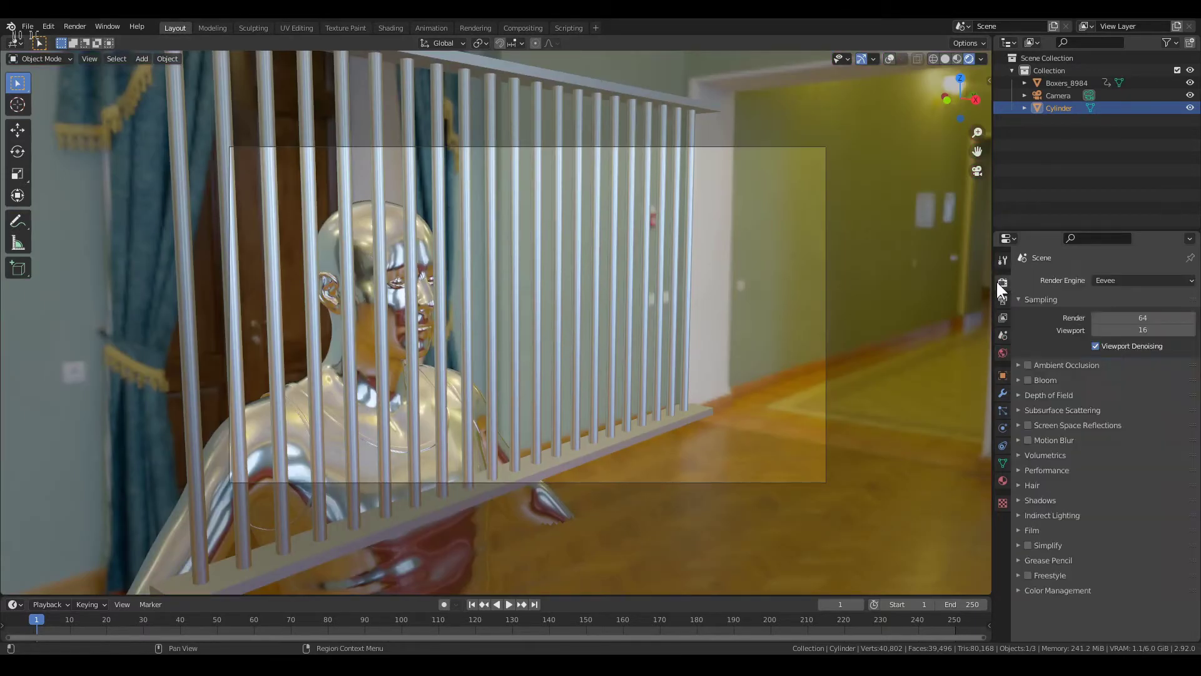
click(1124, 313)
text(196)
key(Return)
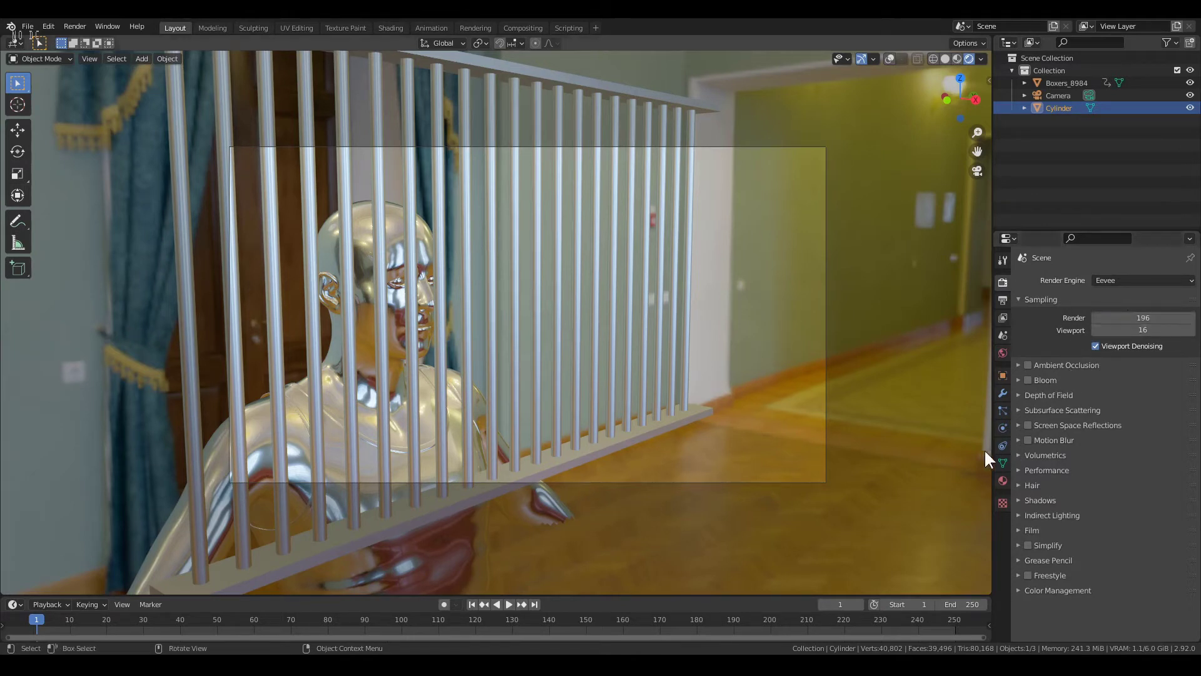
click(1029, 426)
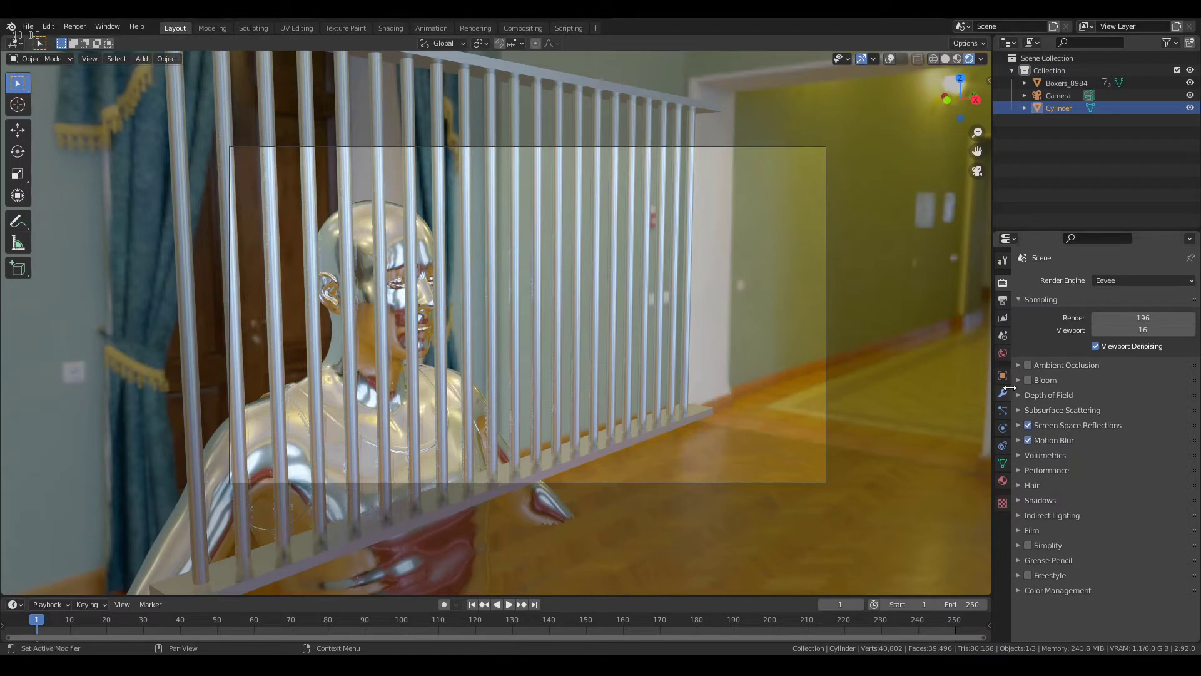
Tick Film Transparent so the render background is transparent
click(1002, 353)
click(1002, 282)
click(1034, 516)
click(1031, 512)
click(1033, 529)
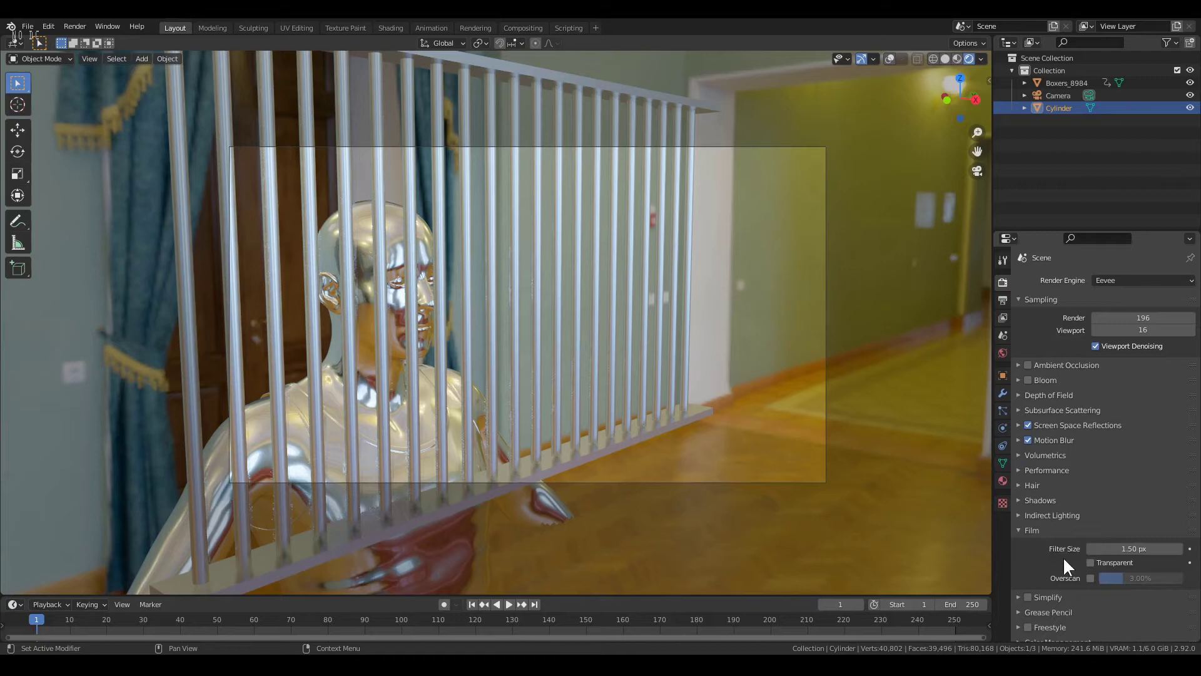
click(1090, 563)
click(1029, 529)
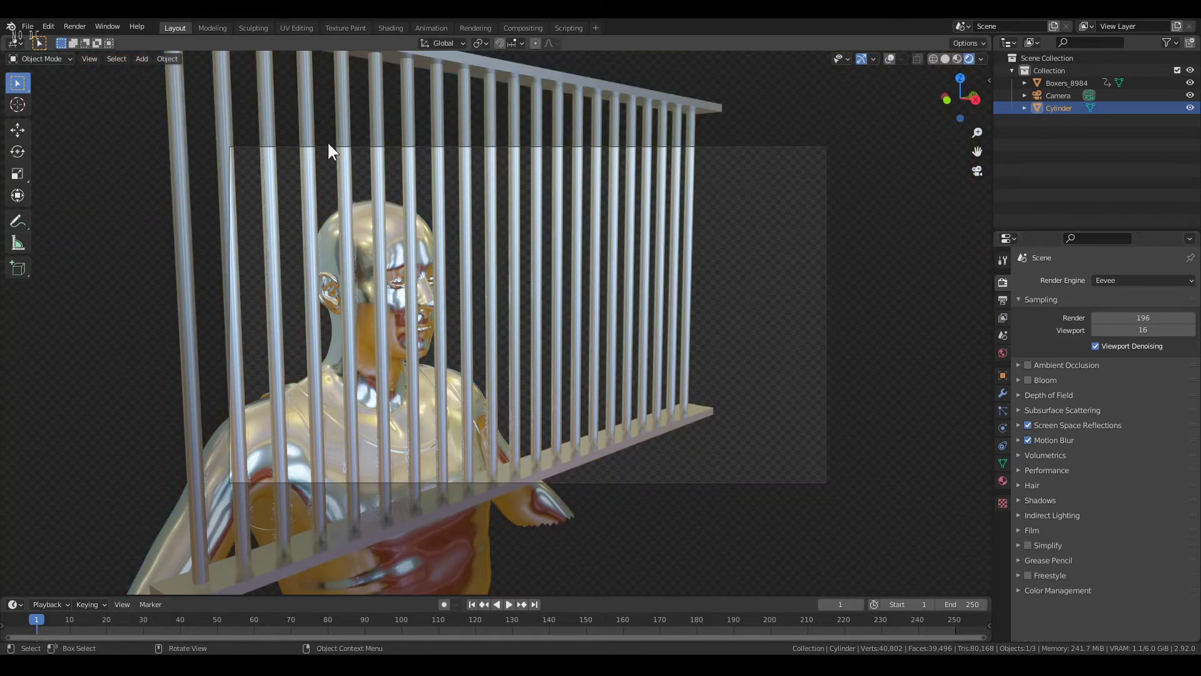
Change the Colour Management view transform to a brighter one
click(1071, 592)
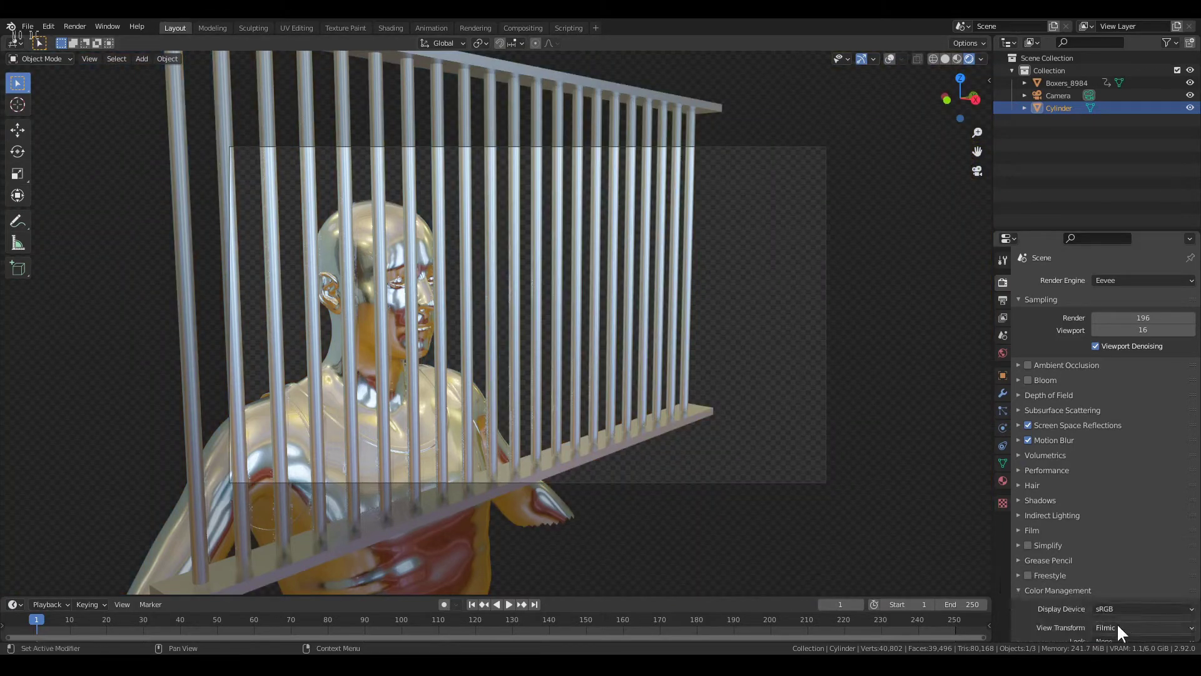
click(1118, 626)
click(1113, 610)
click(1075, 592)
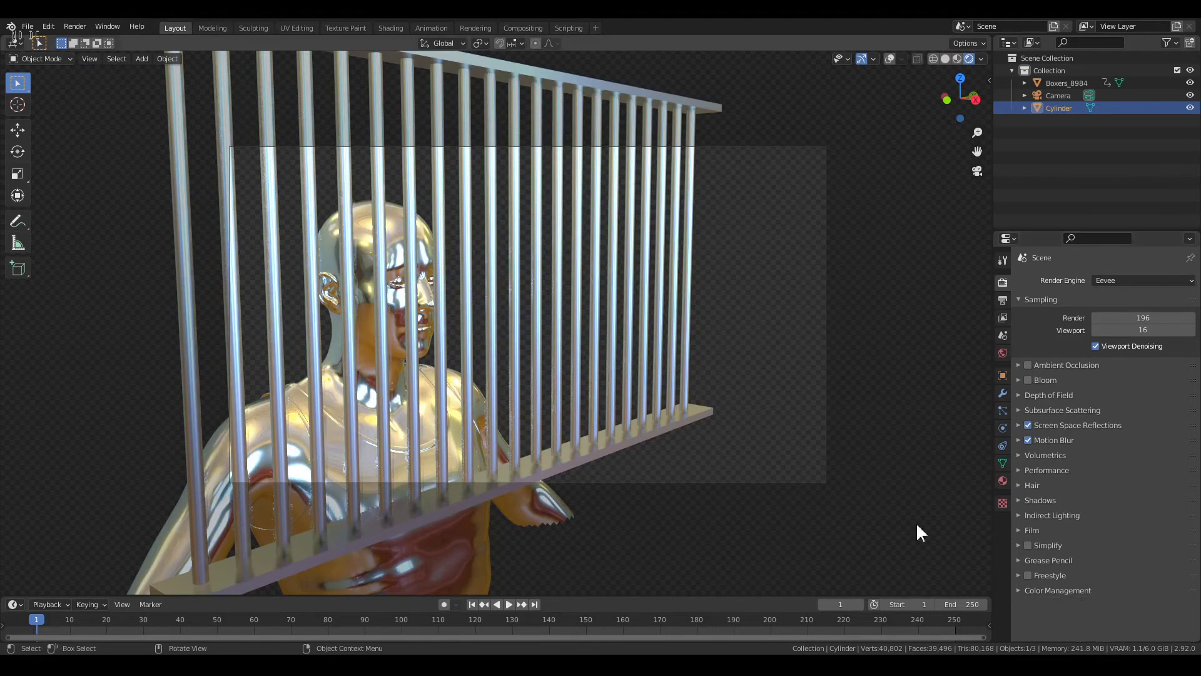
Preview the animation, rewind to frame 1 and select the Boxers_8984 bust
key(space)
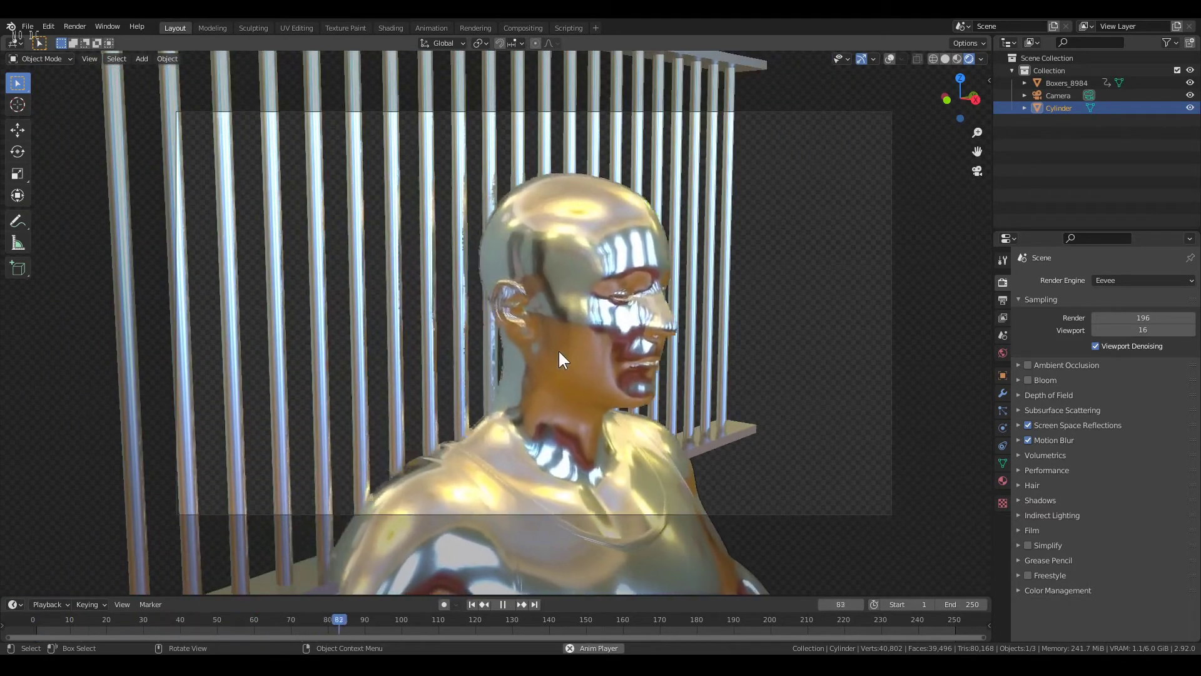
key(space)
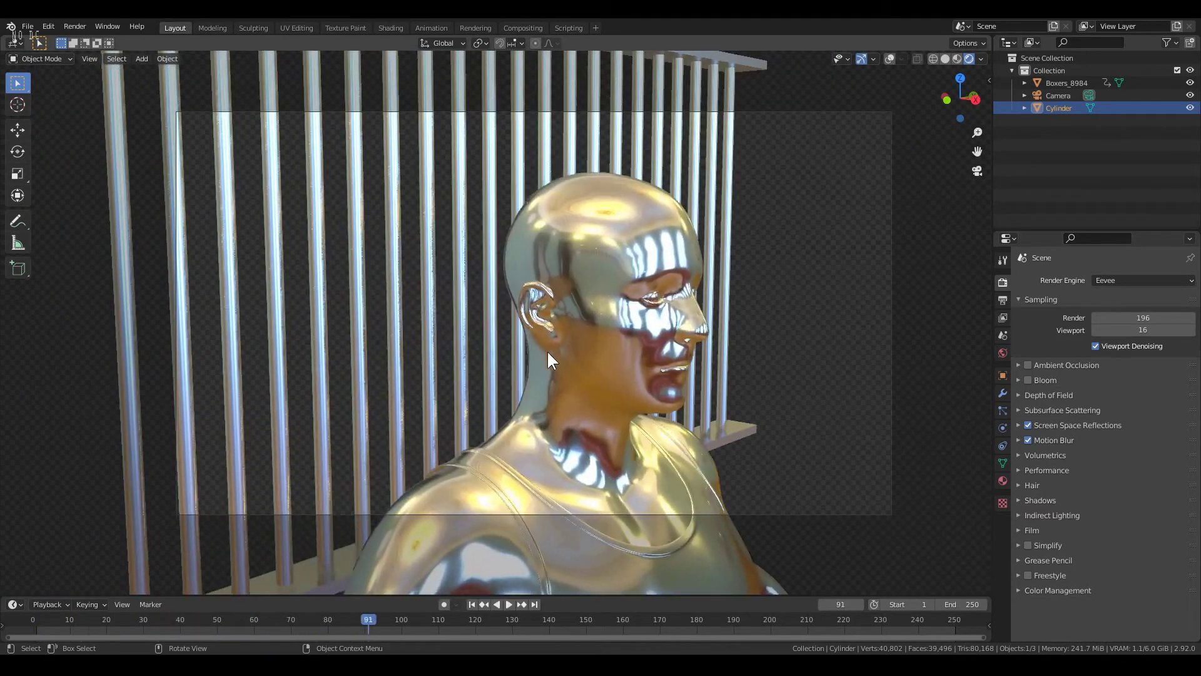
click(472, 604)
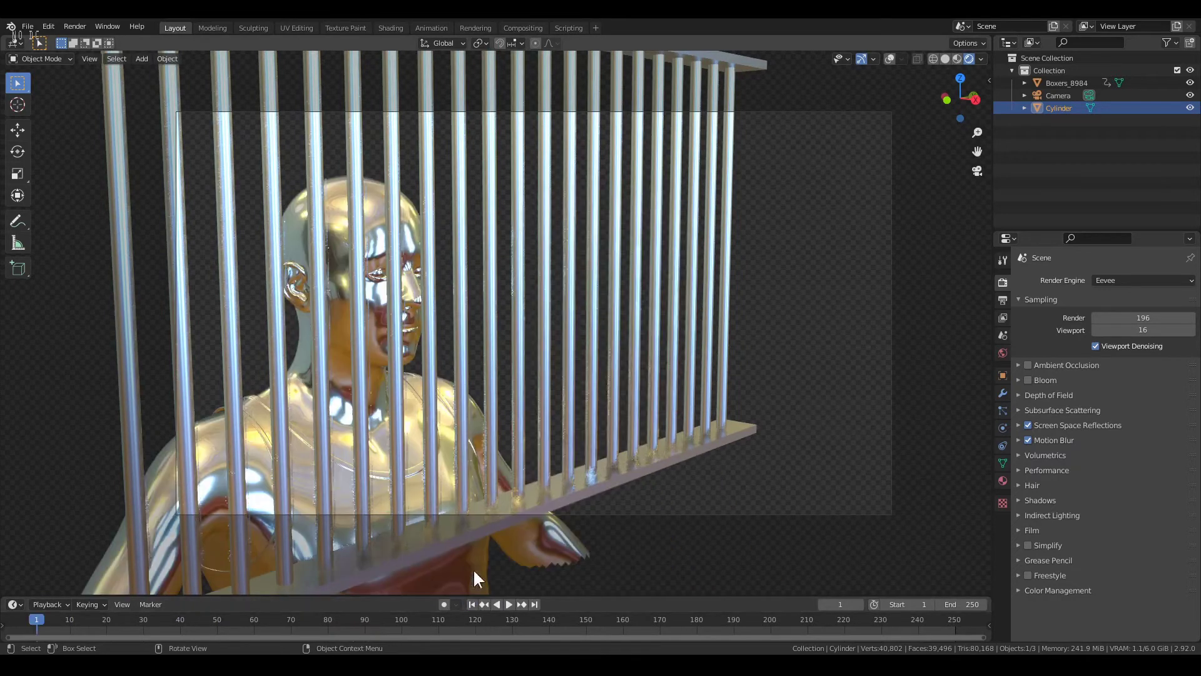
click(339, 220)
Turn the viewport overlays back on and rename the bust to T-1000
click(888, 59)
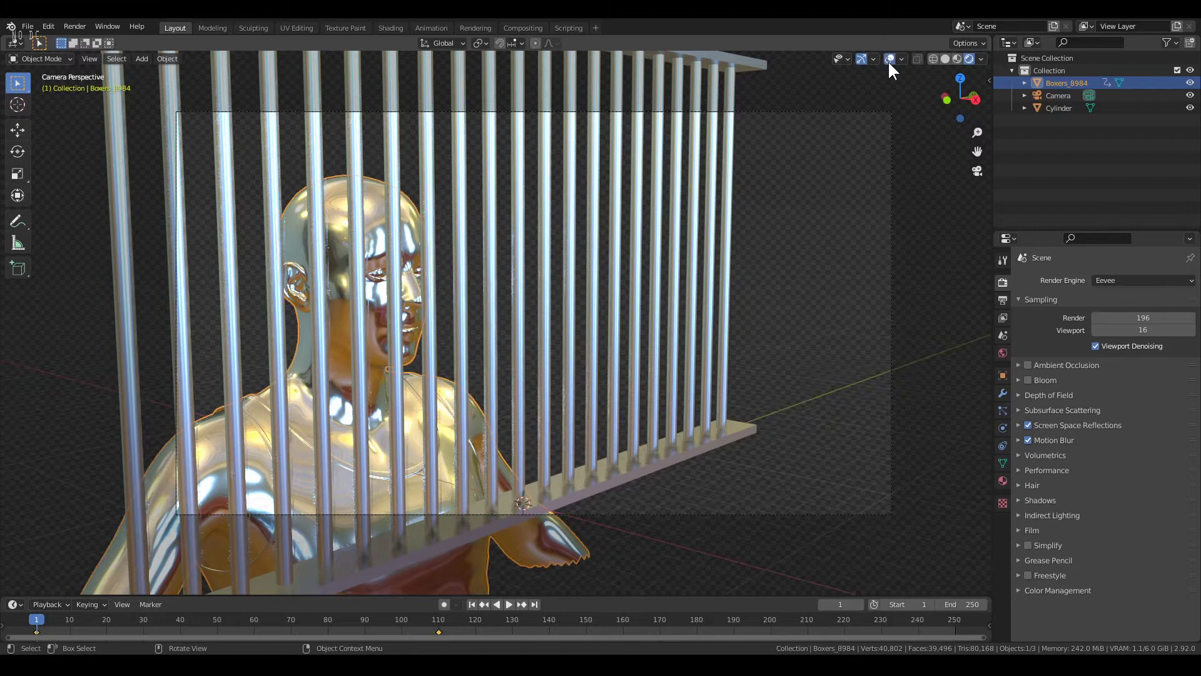
double_click(1055, 83)
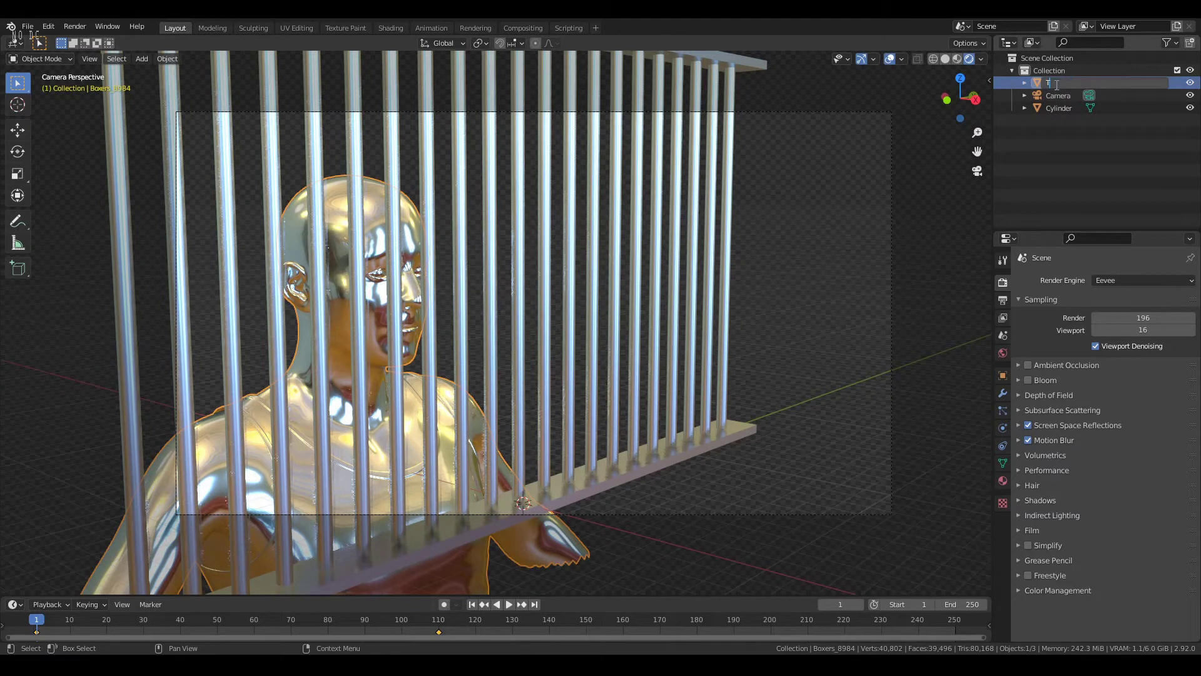
key(Return)
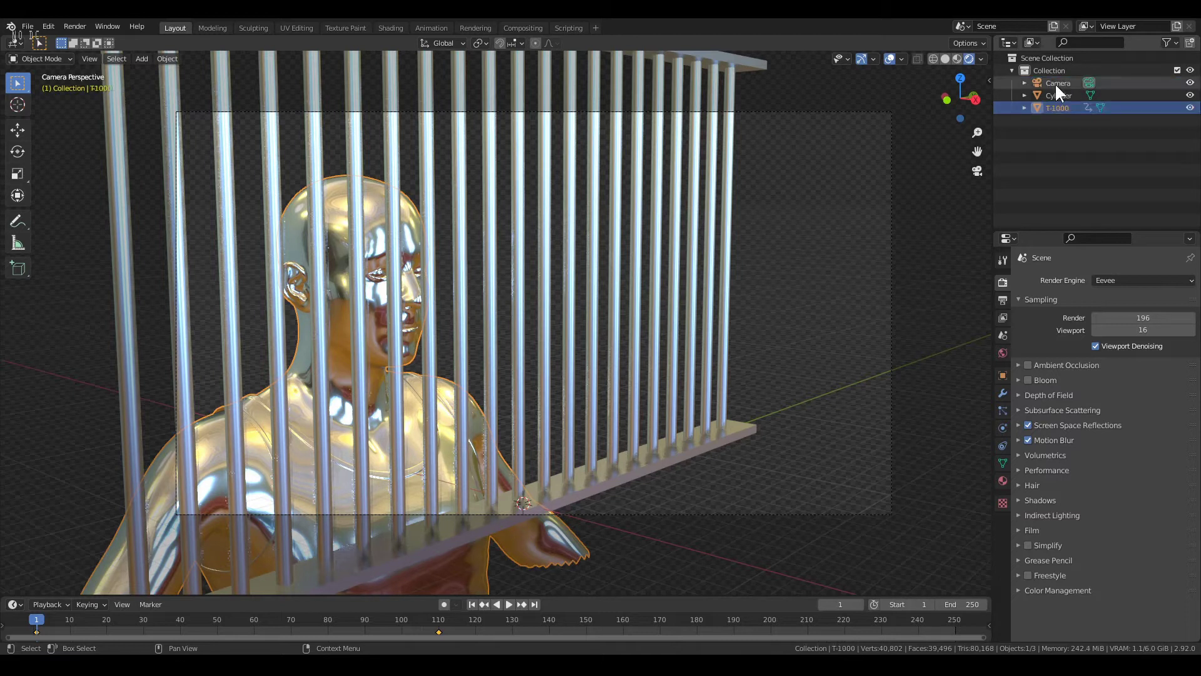
Make T-1000 a Dynamic Paint canvas with Vertex format and end frame 140
click(1003, 427)
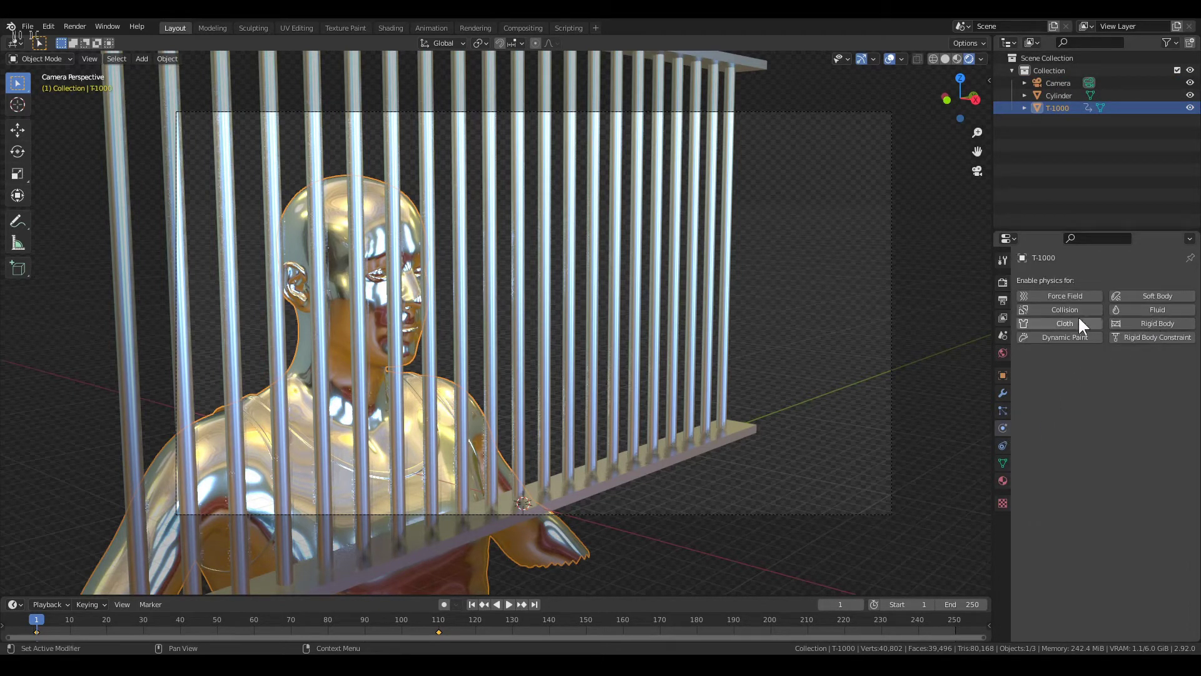
click(1073, 337)
click(1107, 465)
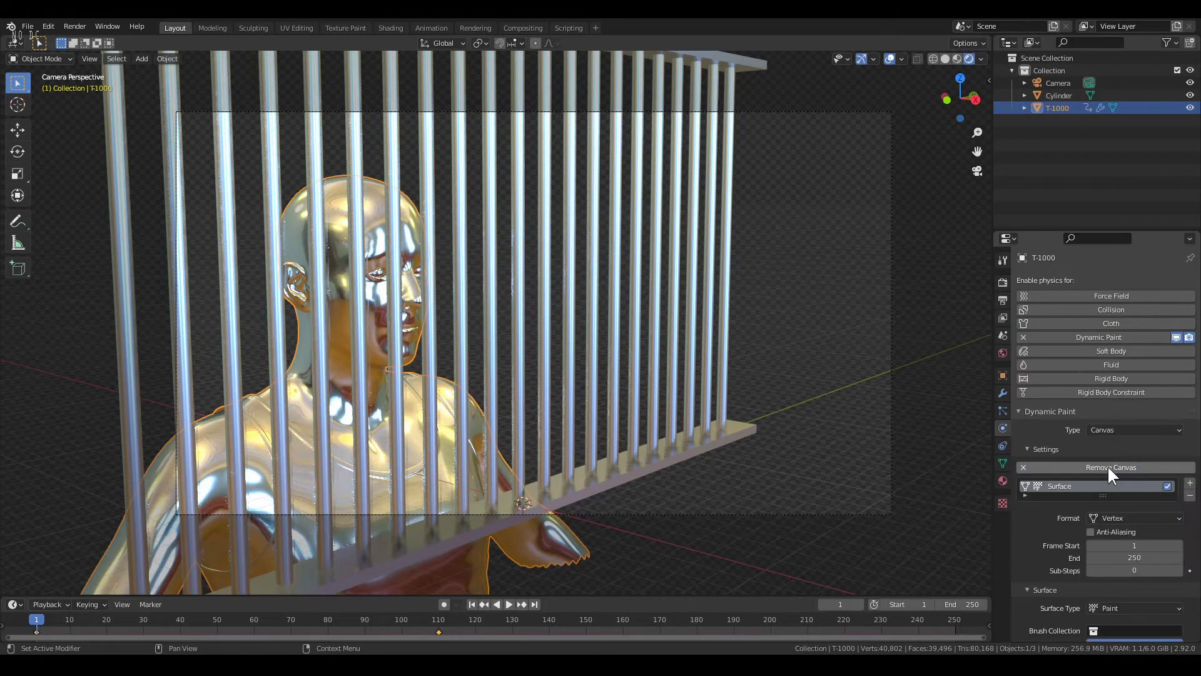
click(1110, 519)
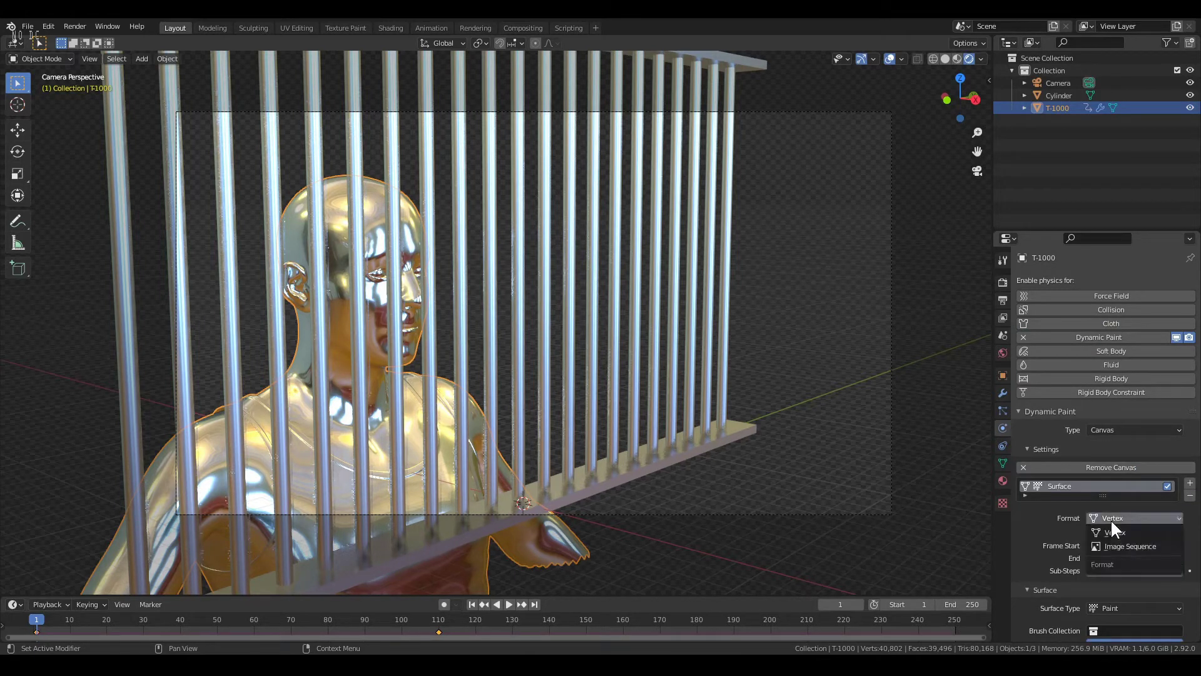
click(1112, 532)
click(1128, 557)
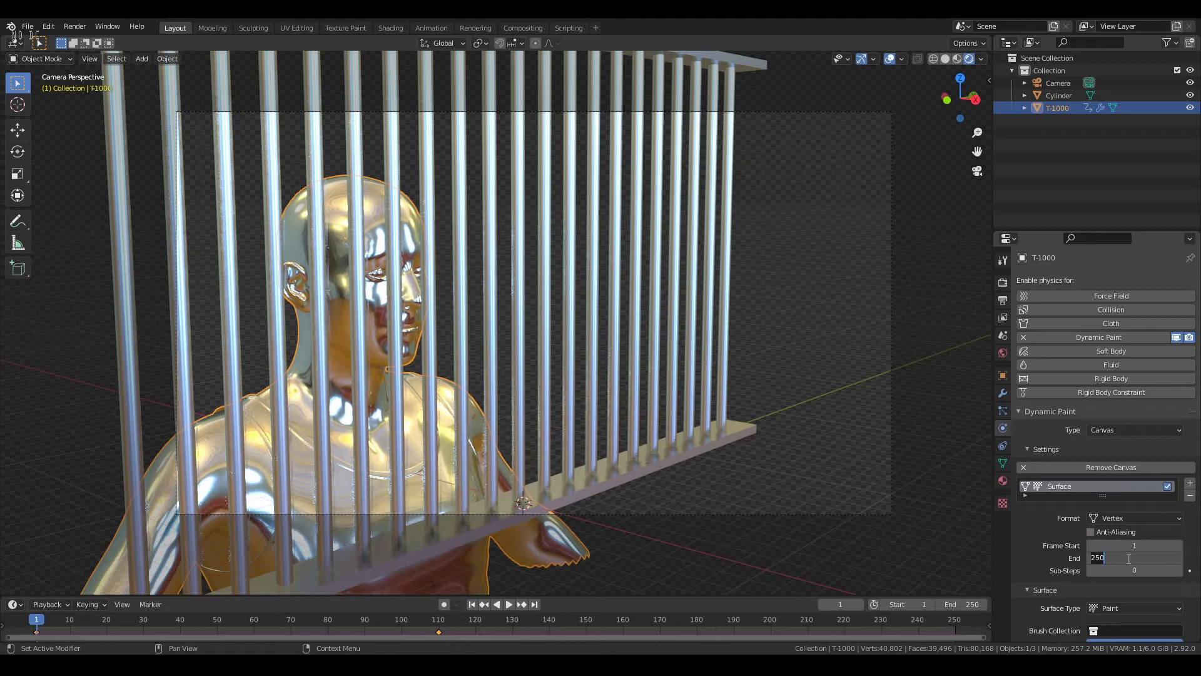
text(140)
key(Return)
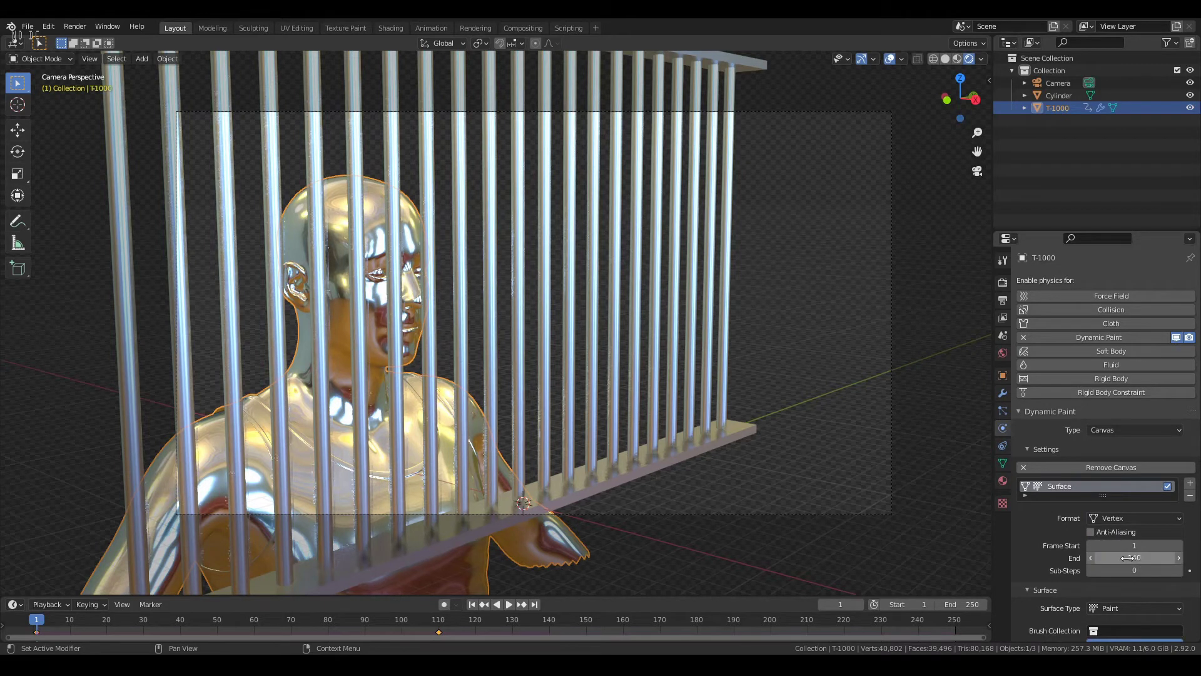
Set the scene end frame to 140 and review the animation playback
click(963, 604)
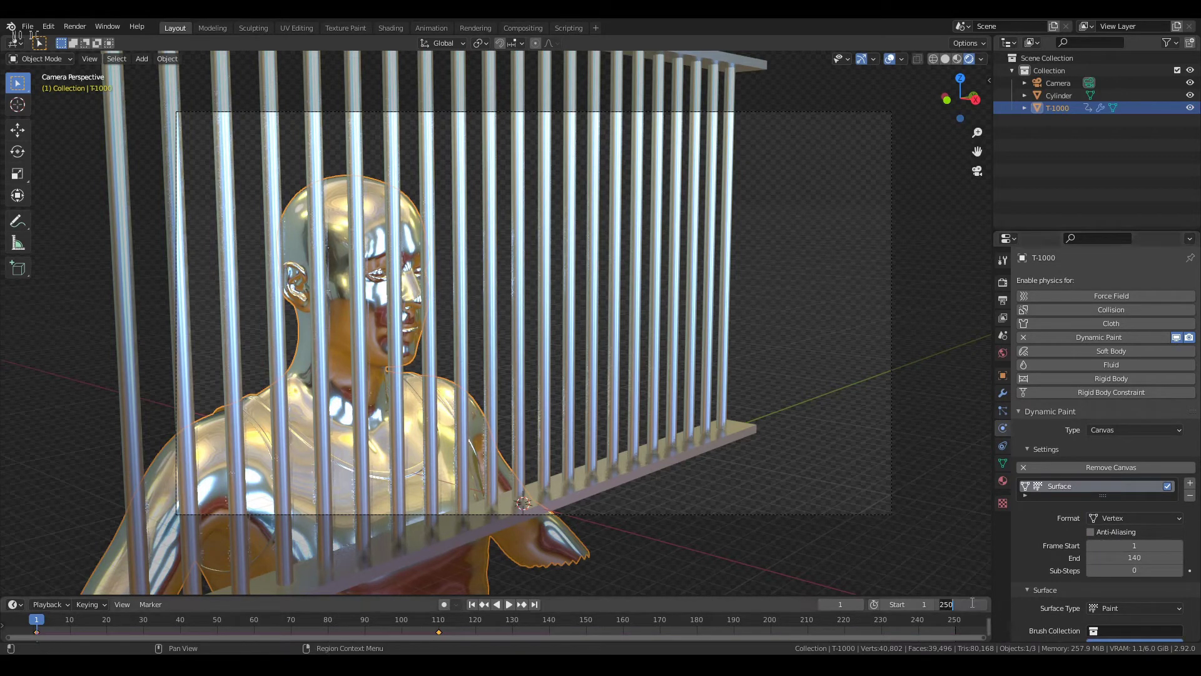
text(140)
key(Return)
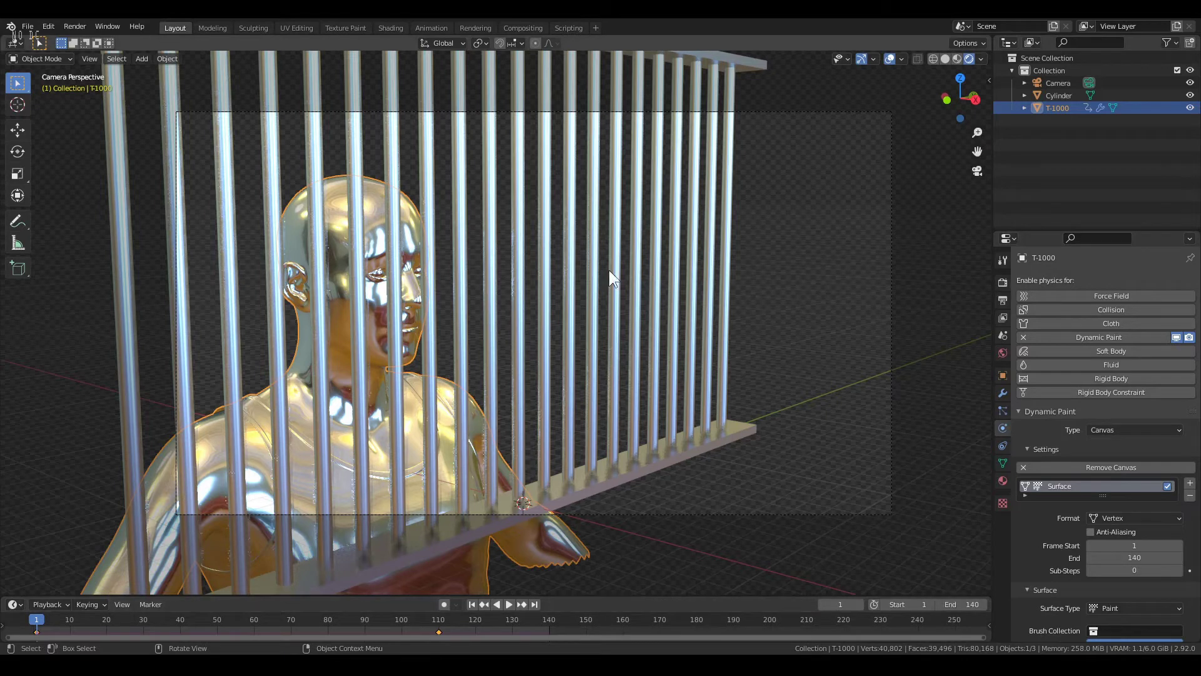
key(space)
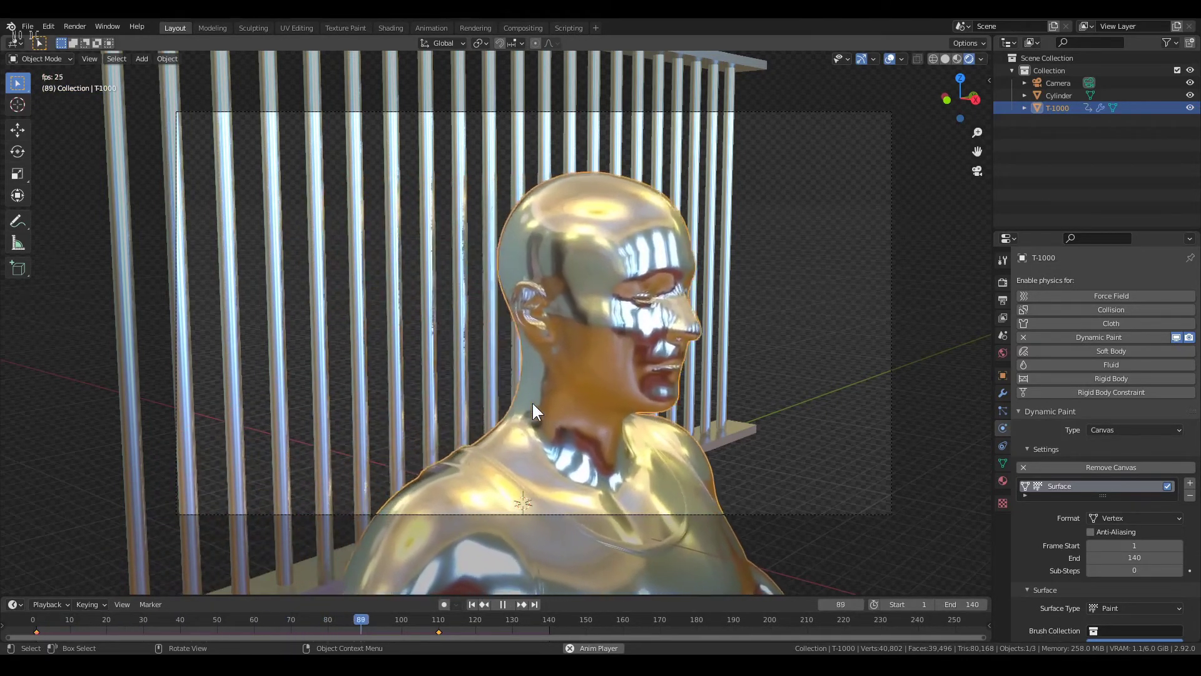
key(space)
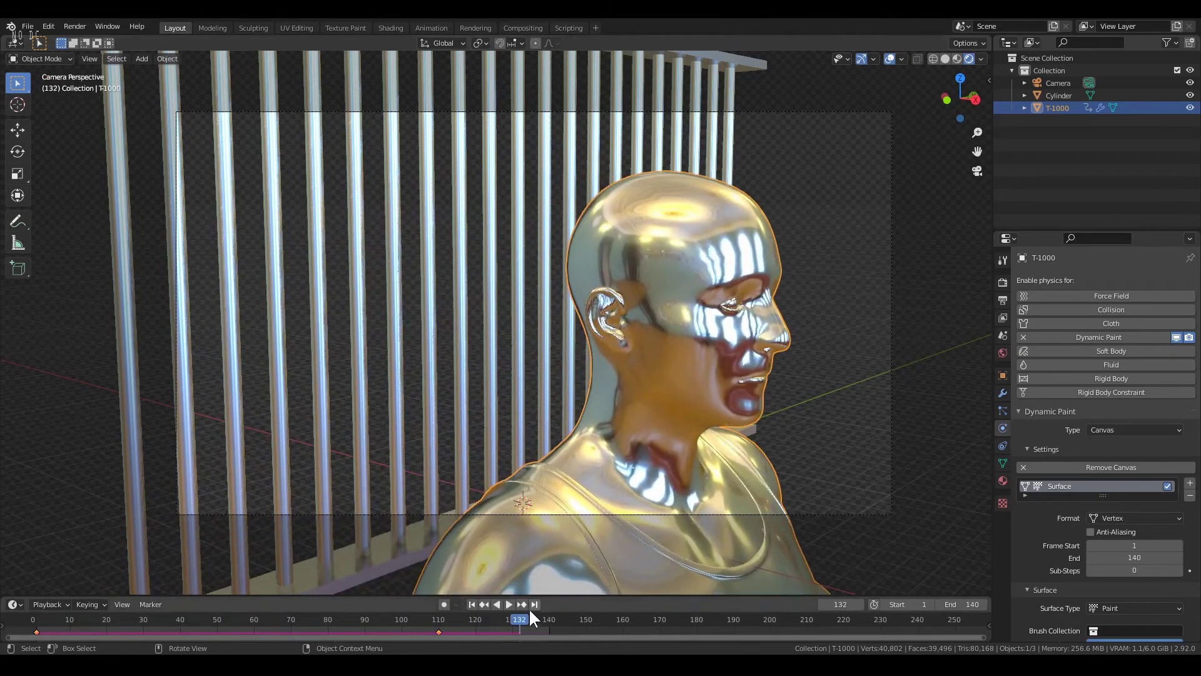
drag(530, 618, 458, 583)
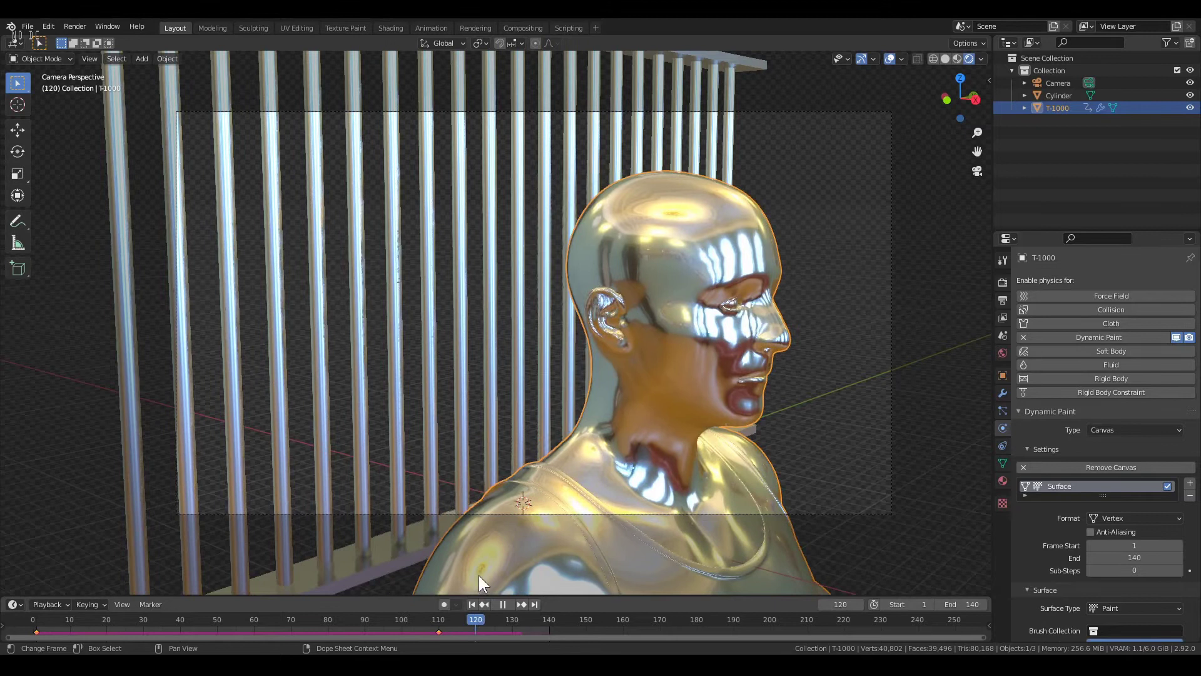
key(space)
Change the canvas end frame to 130 and set its surface type to Waves
click(1126, 557)
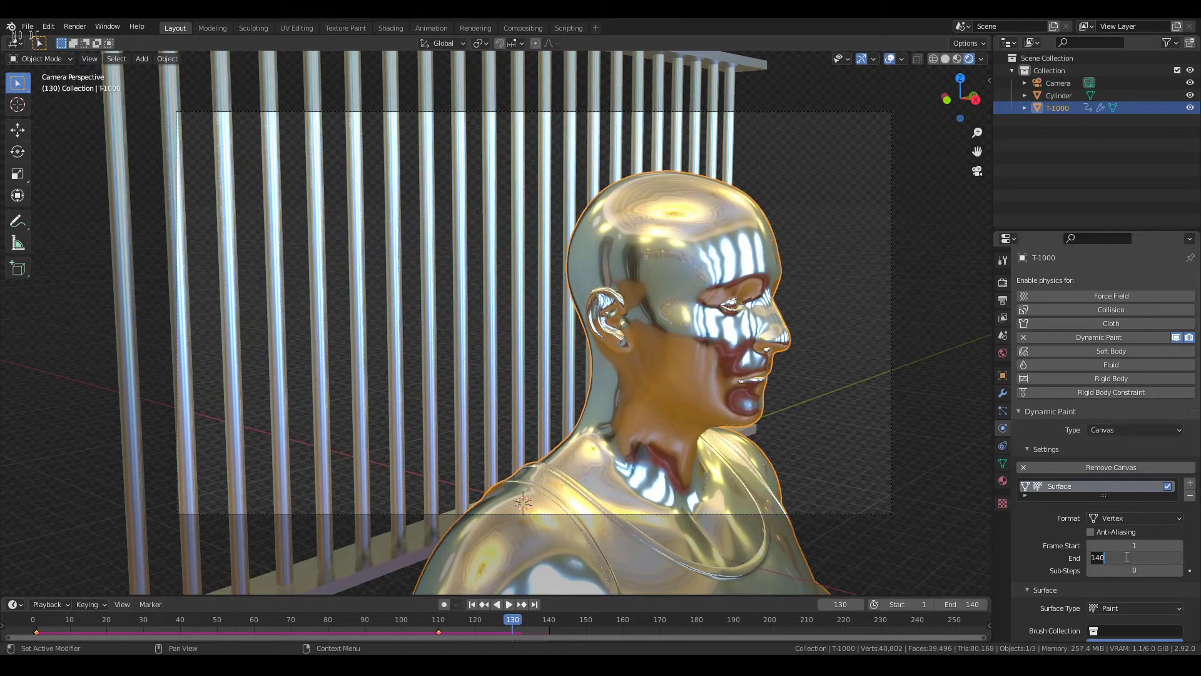
key(Return)
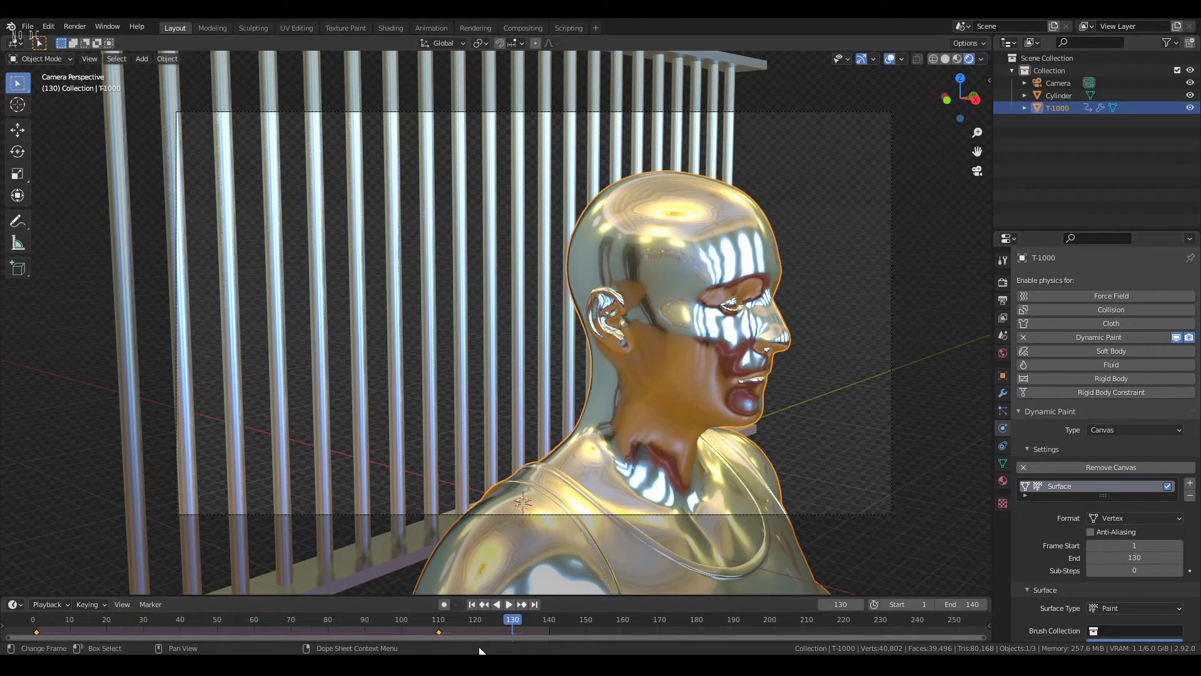
scroll(1134, 533, down, 1)
scroll(1133, 533, down, 4)
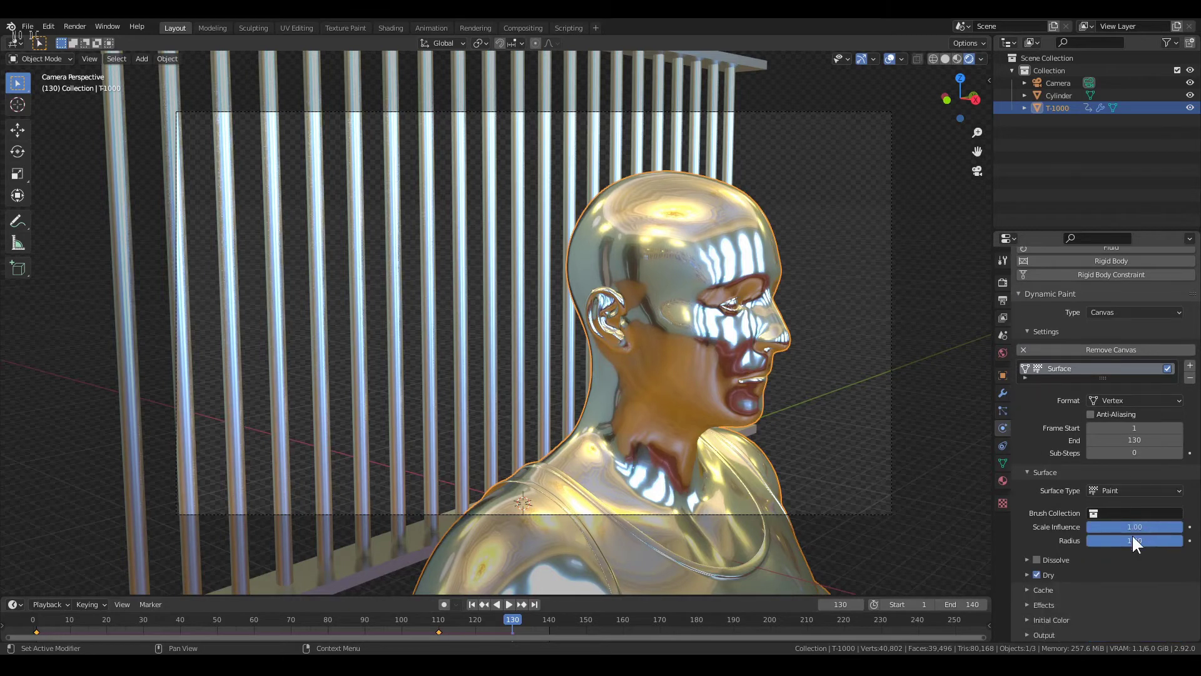
click(1041, 633)
click(1045, 595)
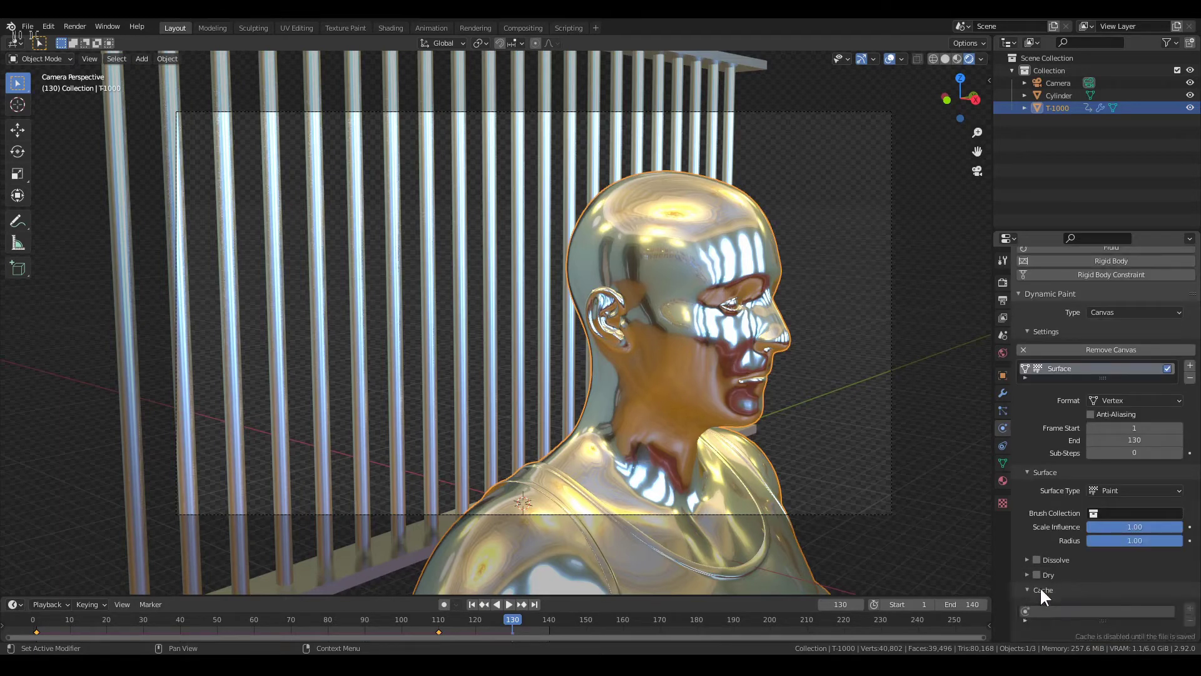
click(1109, 485)
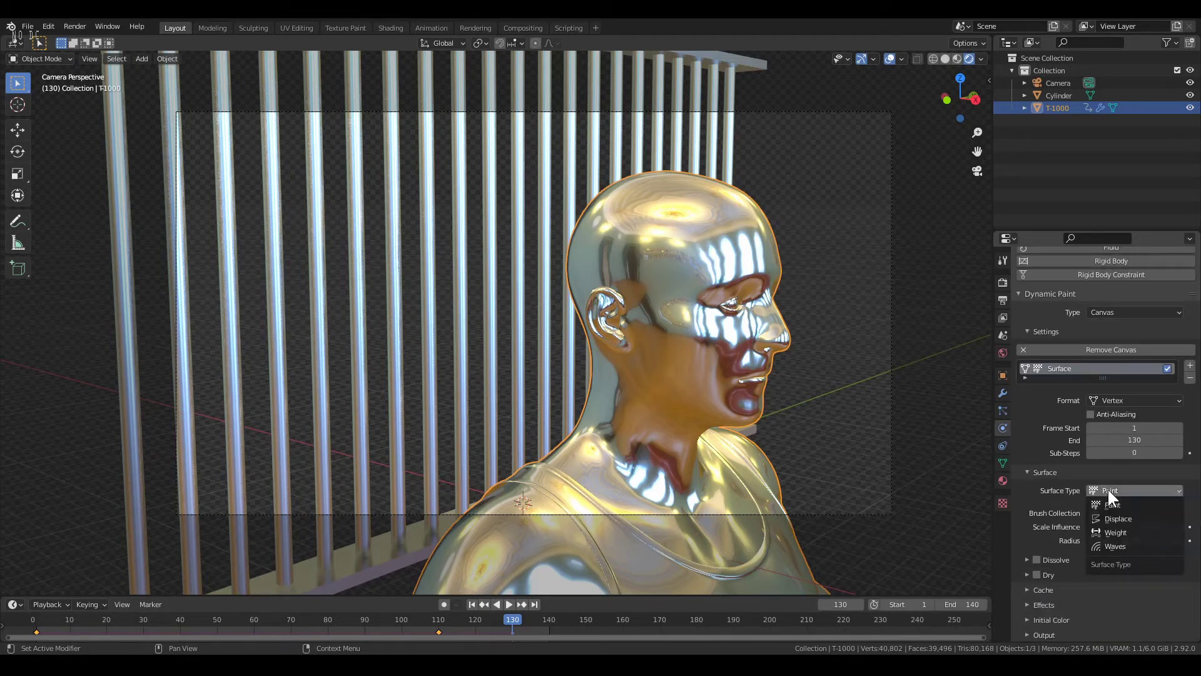
click(1113, 536)
scroll(1048, 547, down, 1)
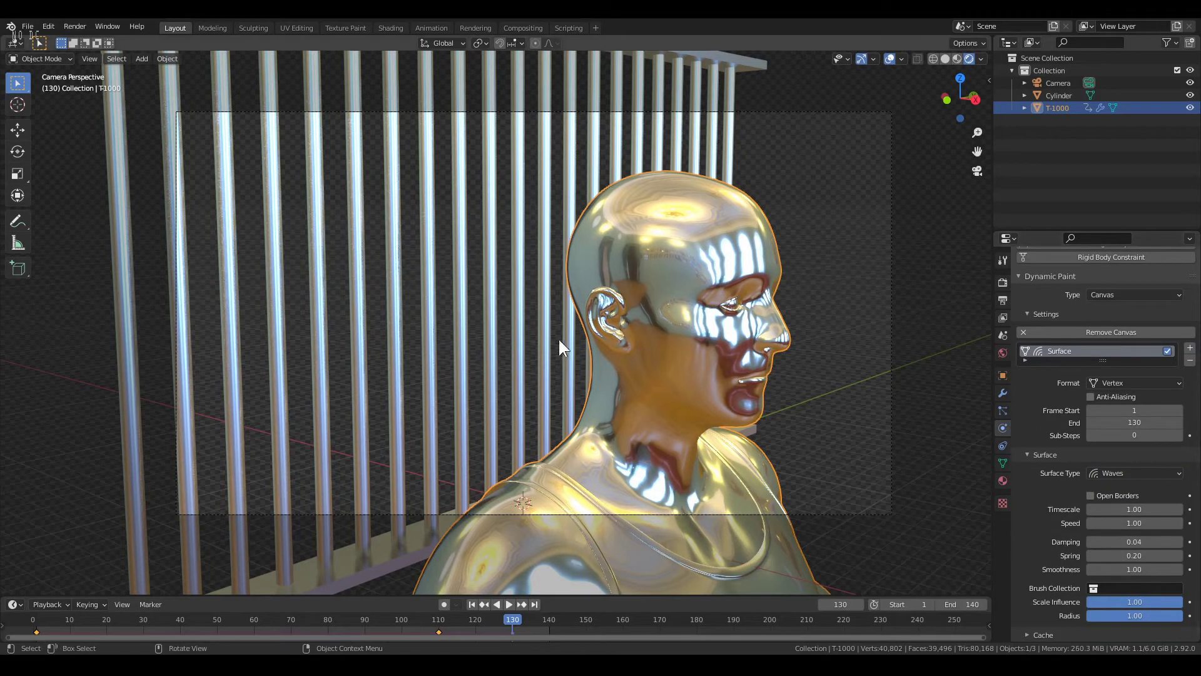
Return to frame 1 in material preview and make the Cylinder bars a Dynamic Paint Brush
click(472, 604)
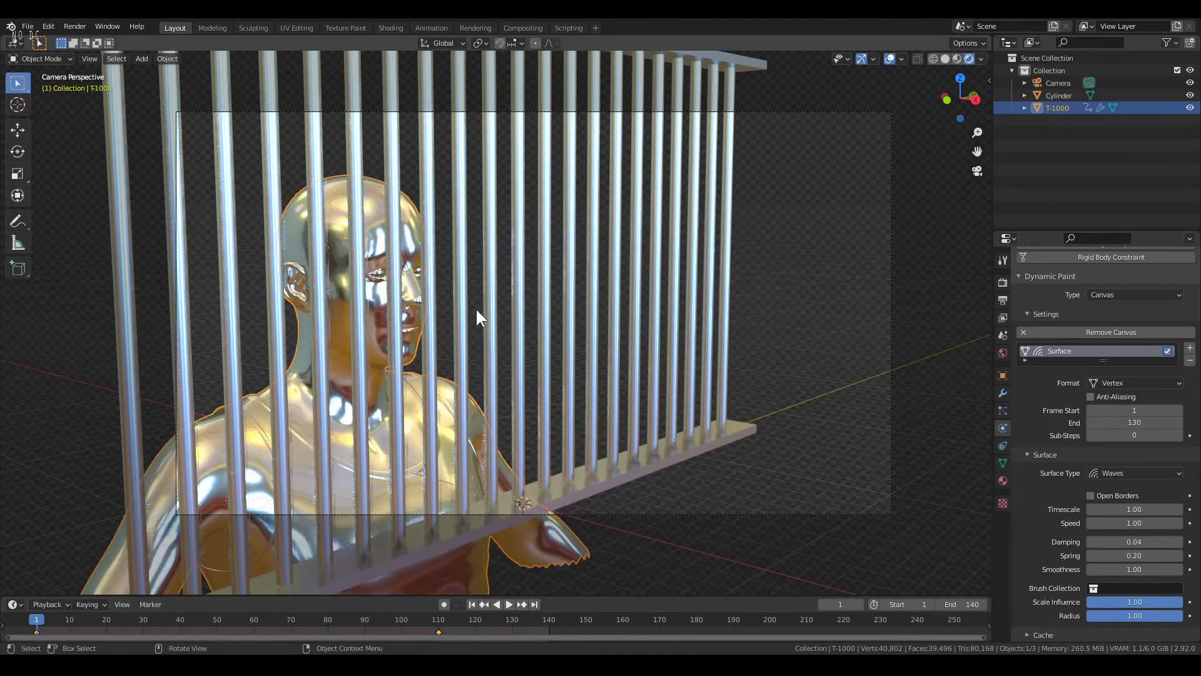
click(477, 310)
click(957, 59)
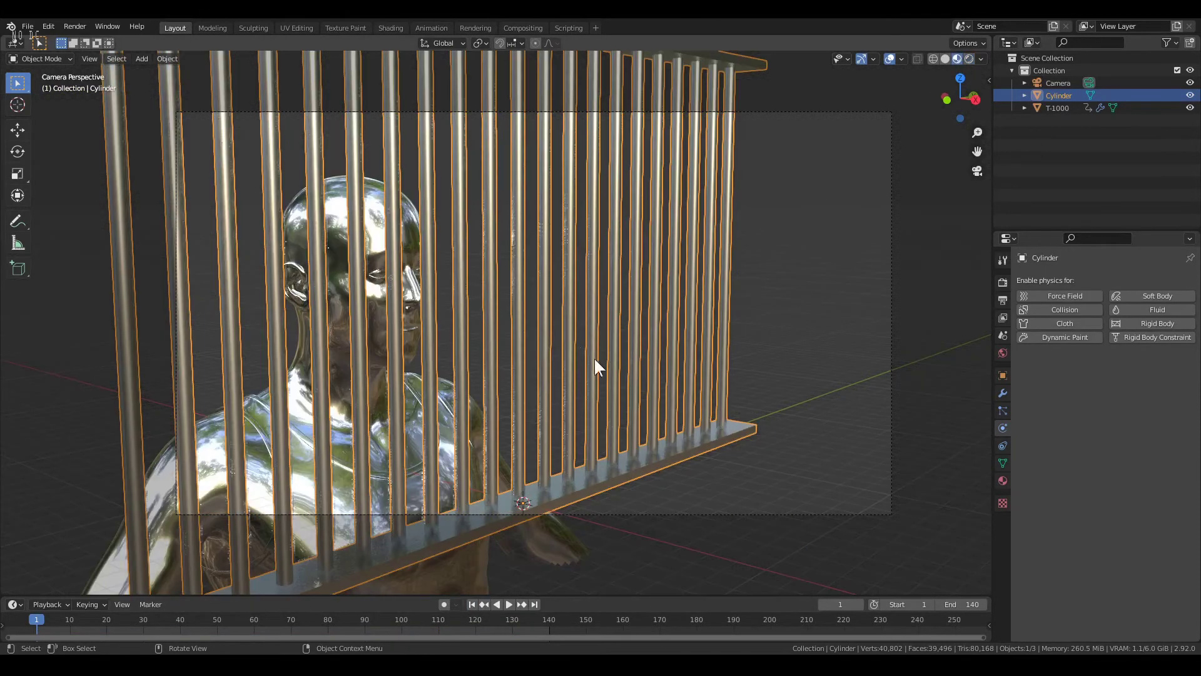
click(1049, 332)
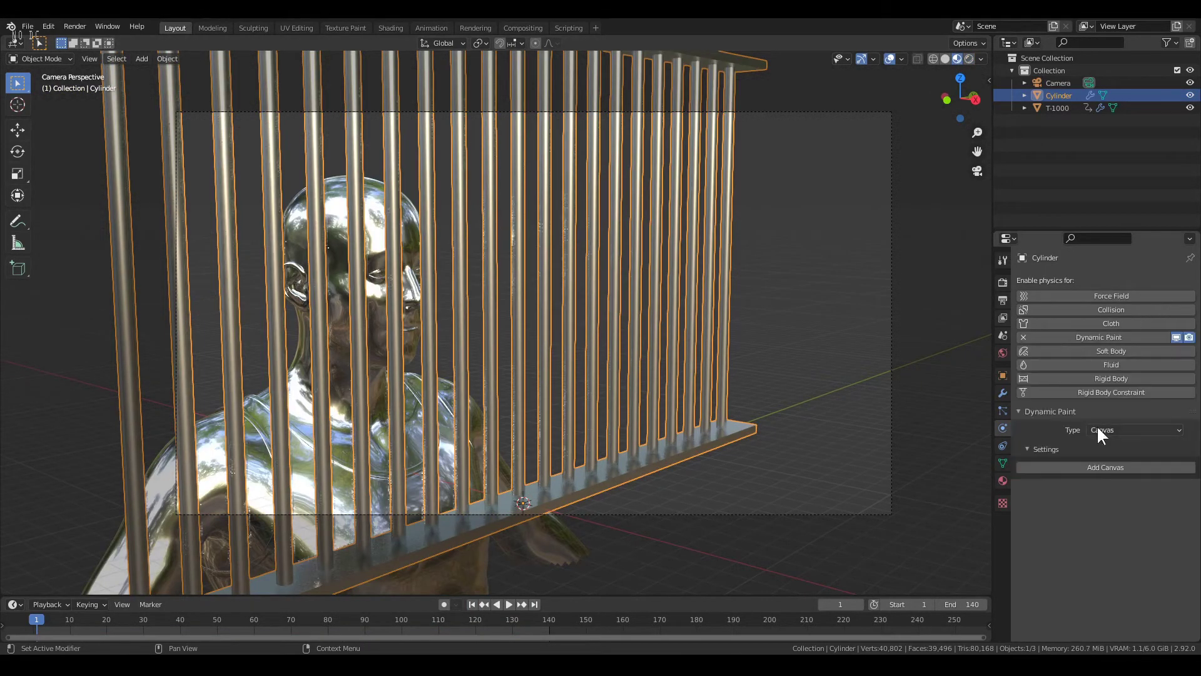
click(1098, 427)
click(1108, 465)
click(1091, 465)
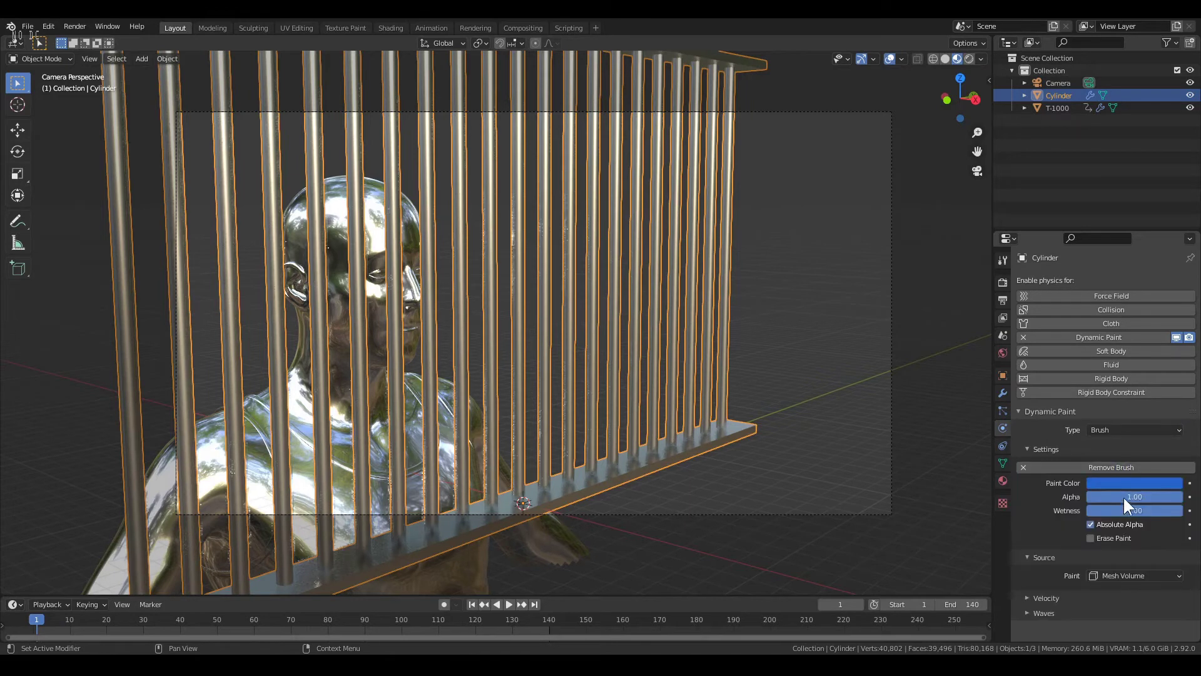
Set the brush paint colour to white, pick a paint source, and play the ripples
click(1121, 483)
drag(1173, 341, 1174, 317)
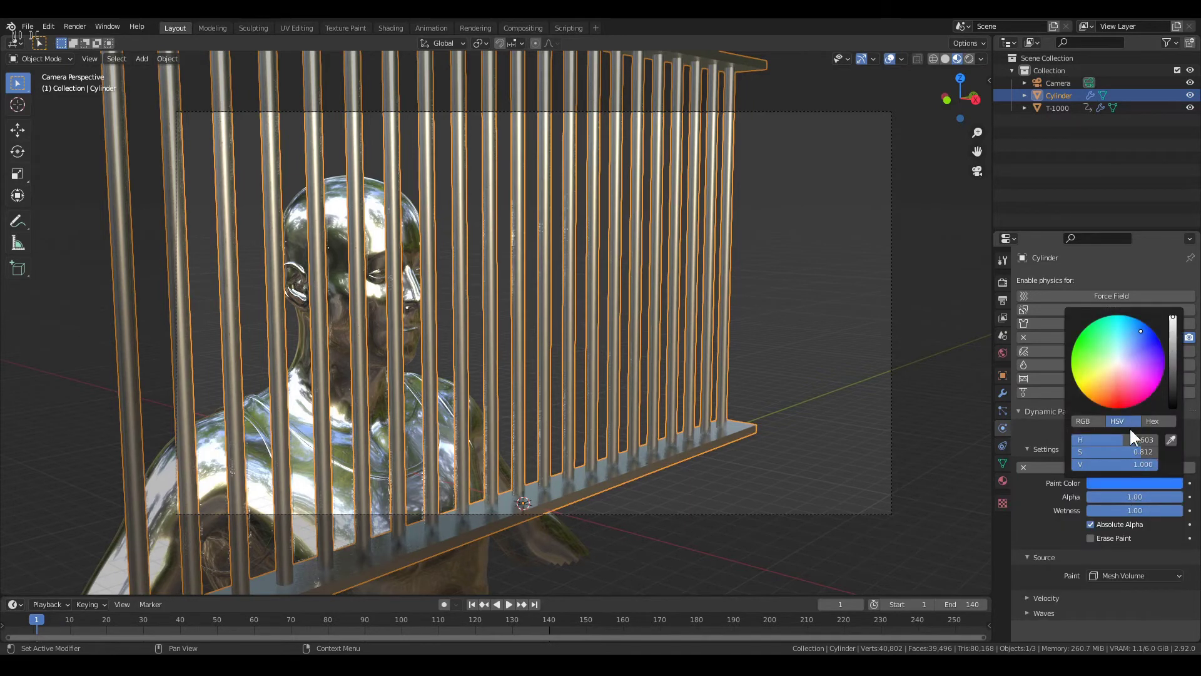
key(BackSpace)
key(BackSpace)
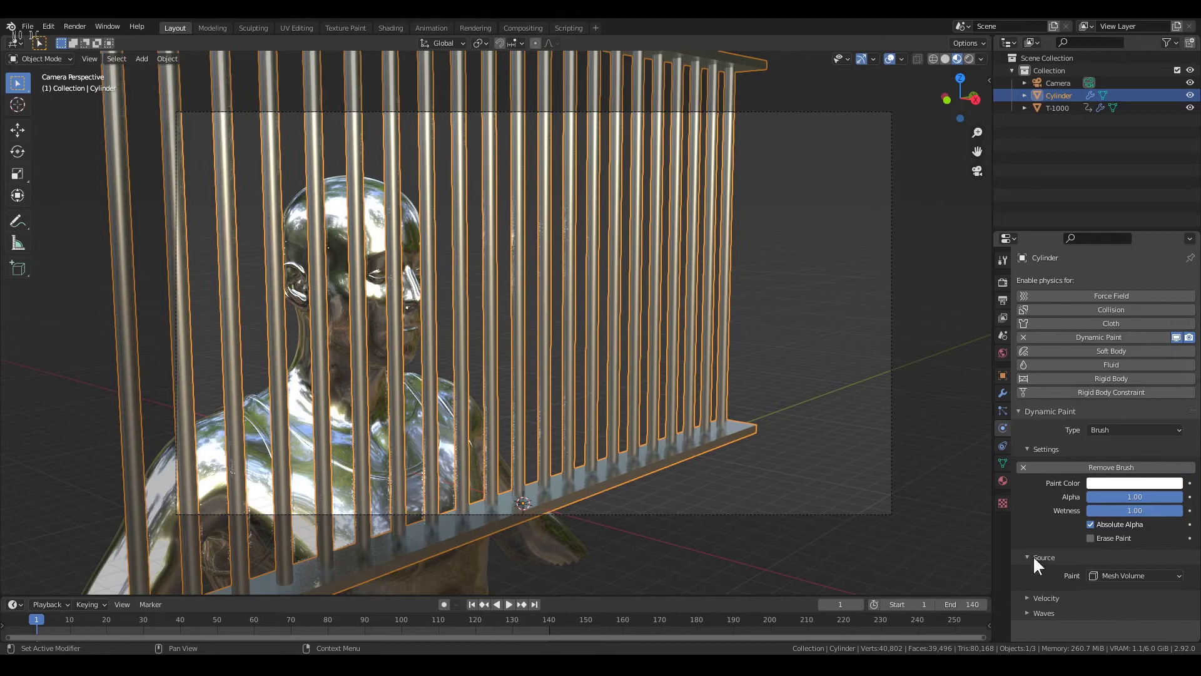
click(1105, 576)
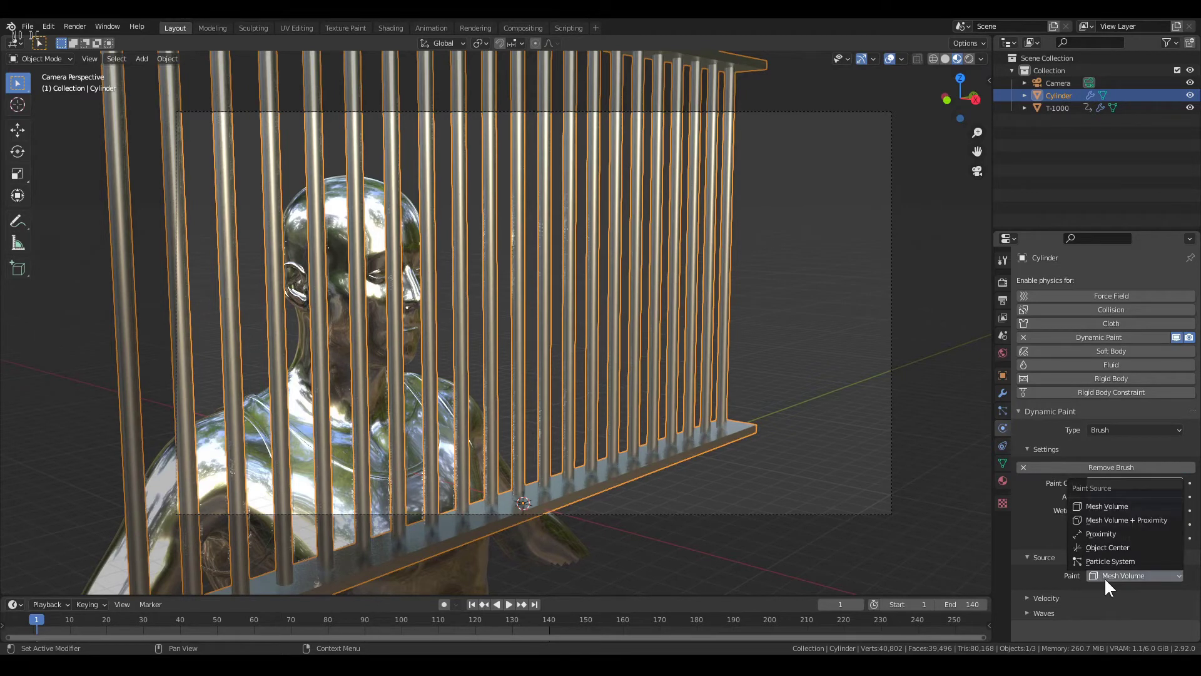
key(space)
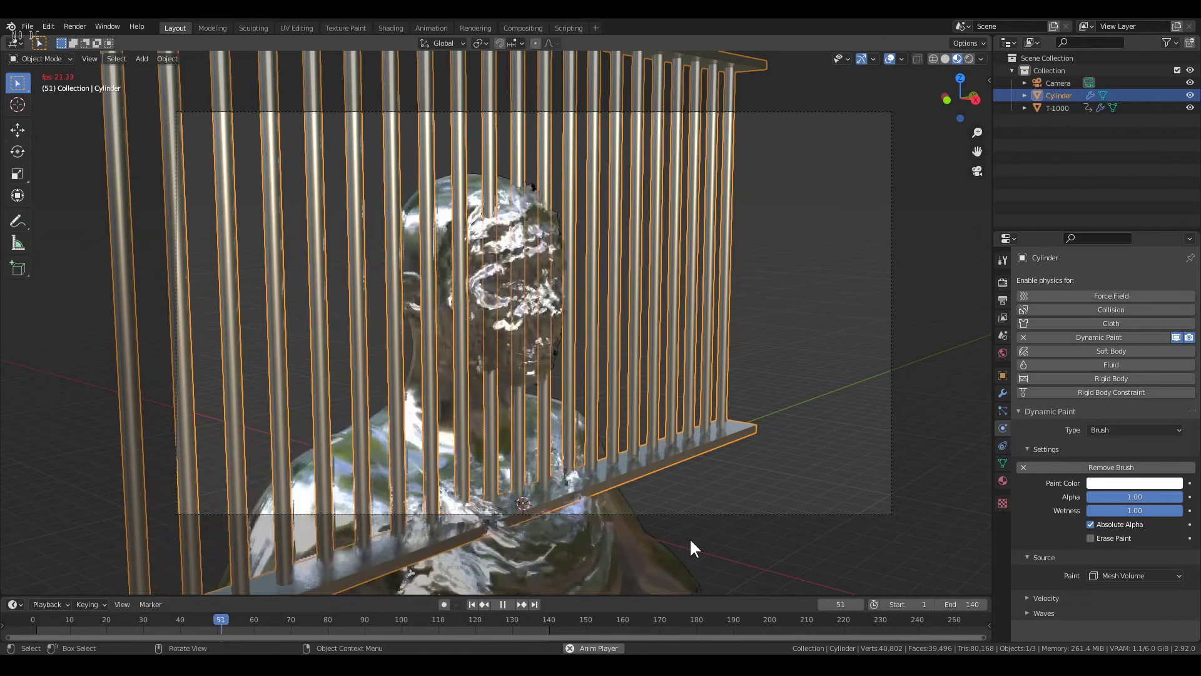
Pause, scrub and replay the animation to inspect the ripples on the head
key(space)
scroll(678, 489, up, 10)
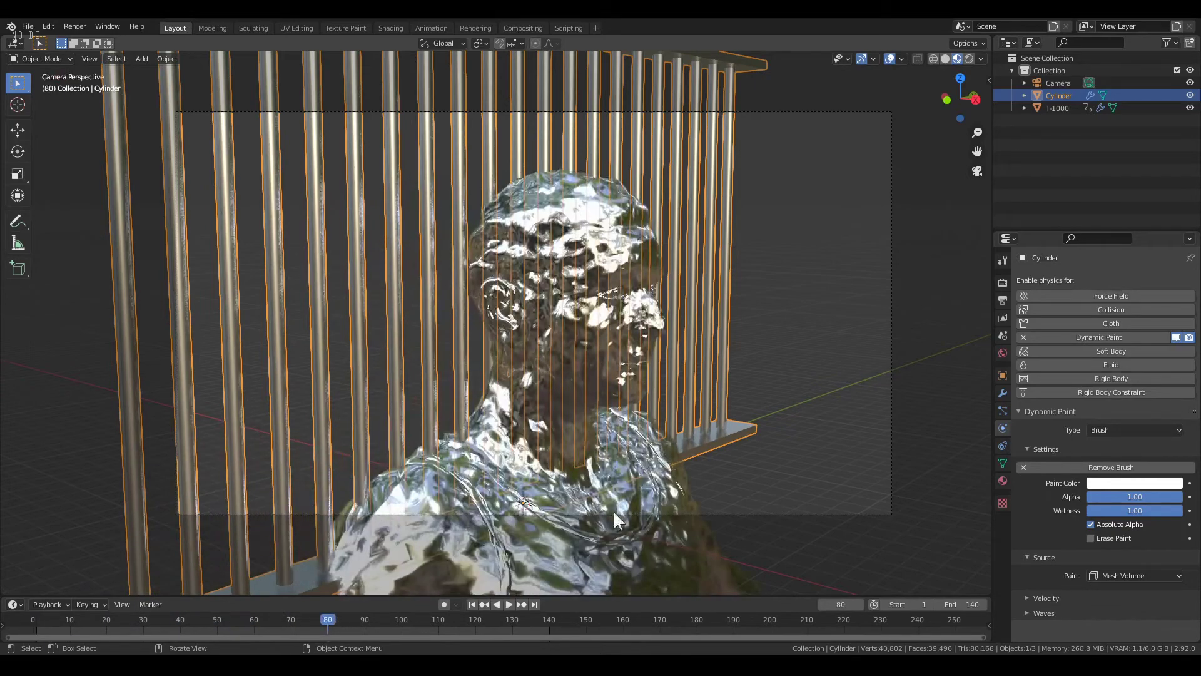
scroll(678, 489, down, 8)
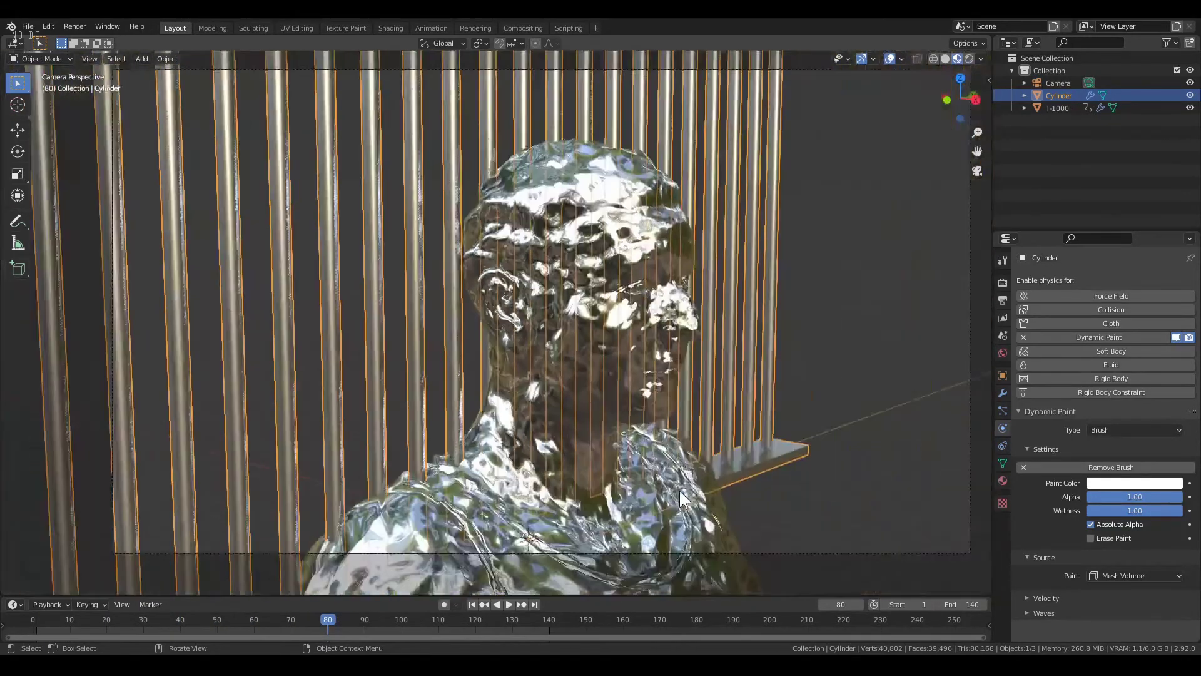
key(space)
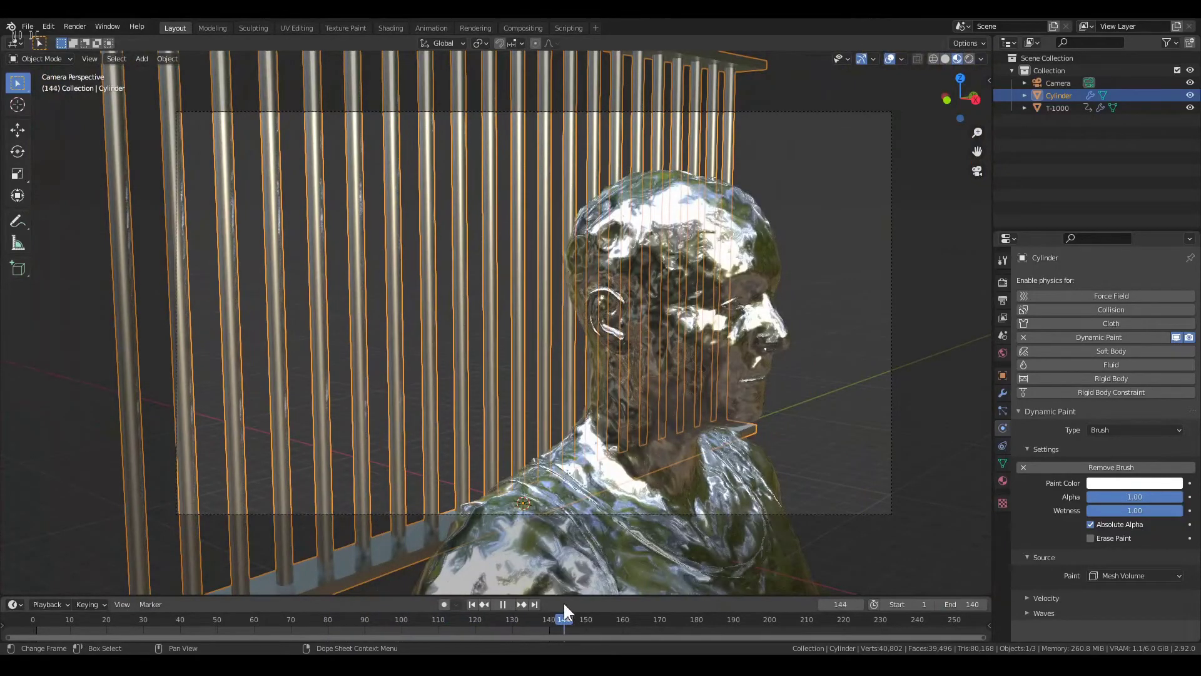
drag(523, 619, 169, 648)
click(472, 605)
key(space)
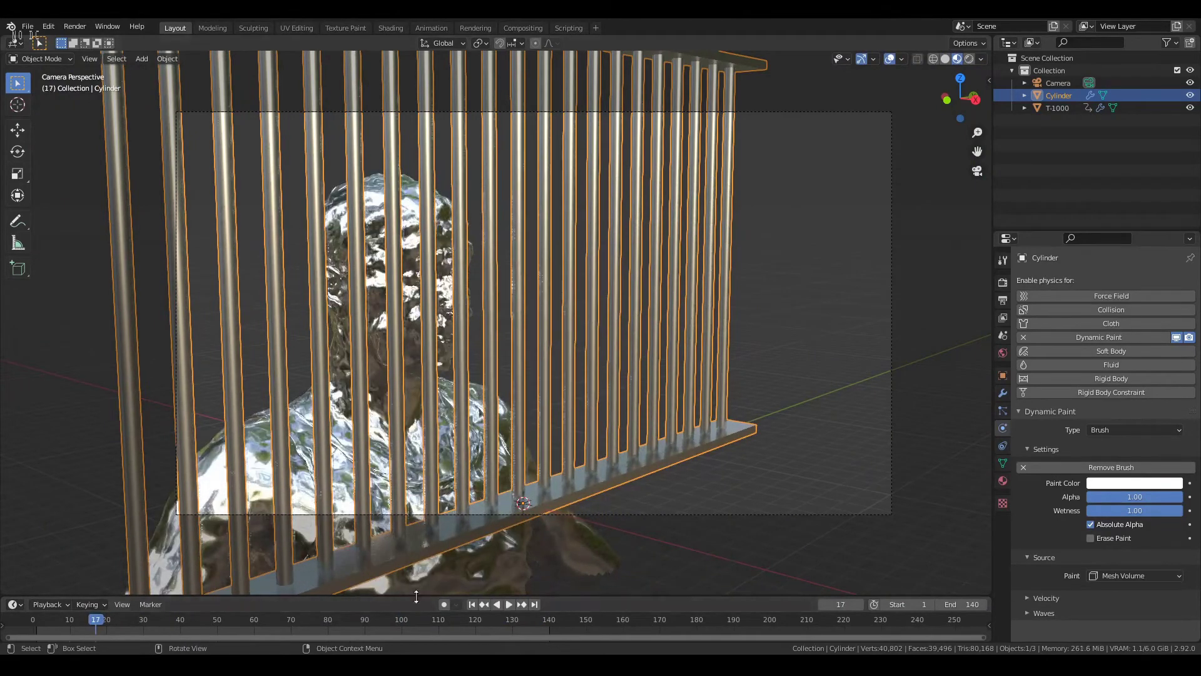
Play once more, rewind to frame 1 and select the T-1000 head
key(space)
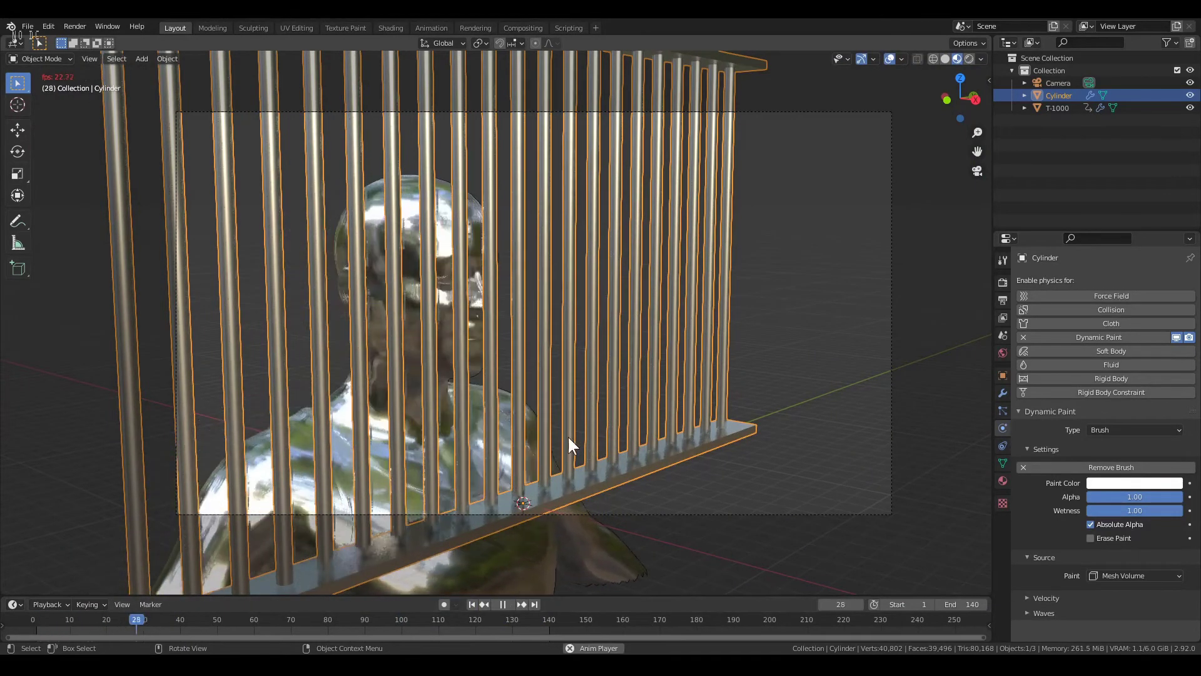
key(space)
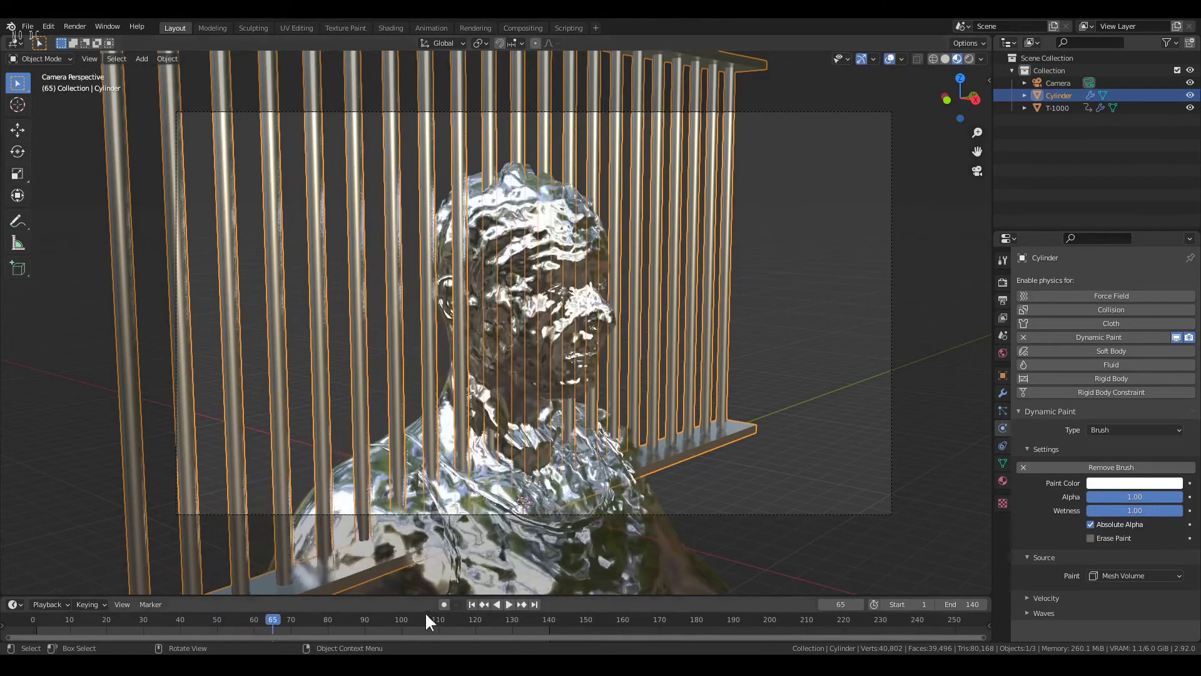
click(471, 604)
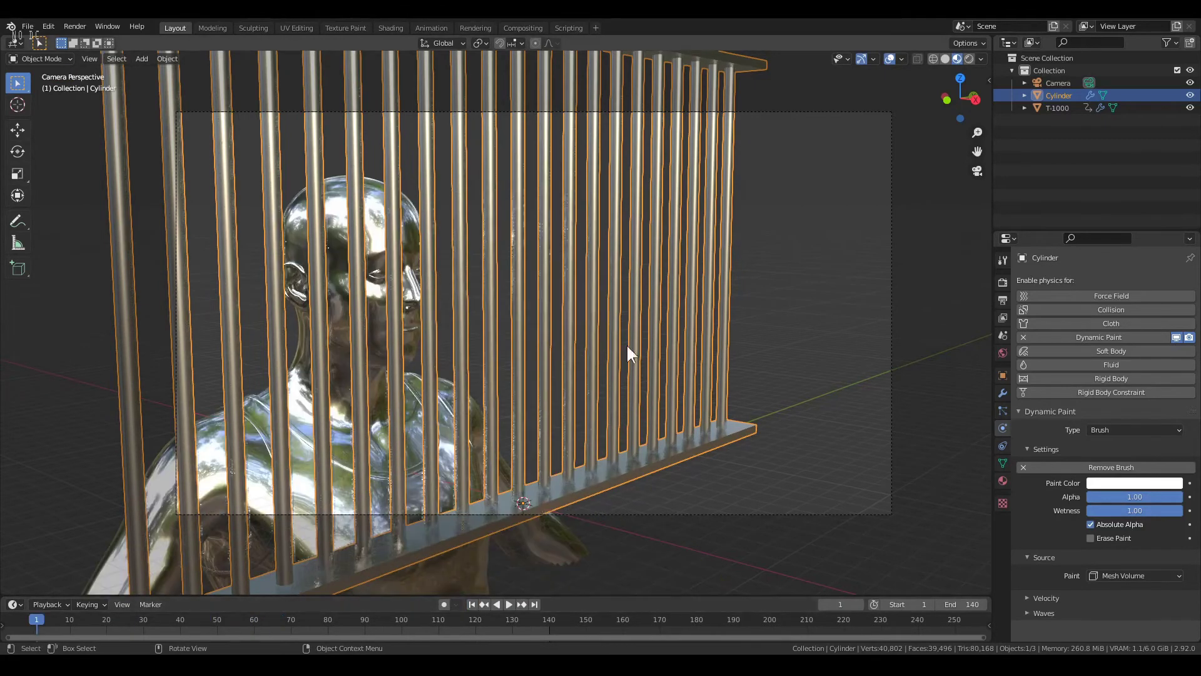
click(371, 289)
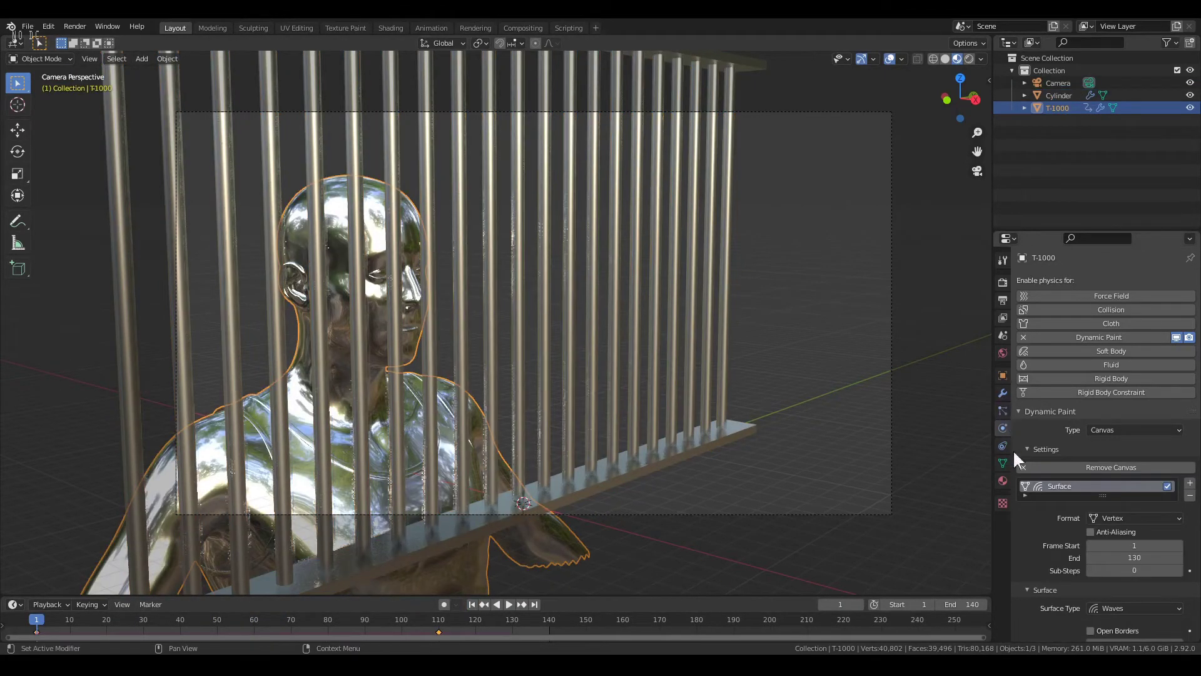
Set the wave Timescale to 0.15 and Speed to 0.32
scroll(1067, 525, down, 5)
scroll(1067, 535, down, 1)
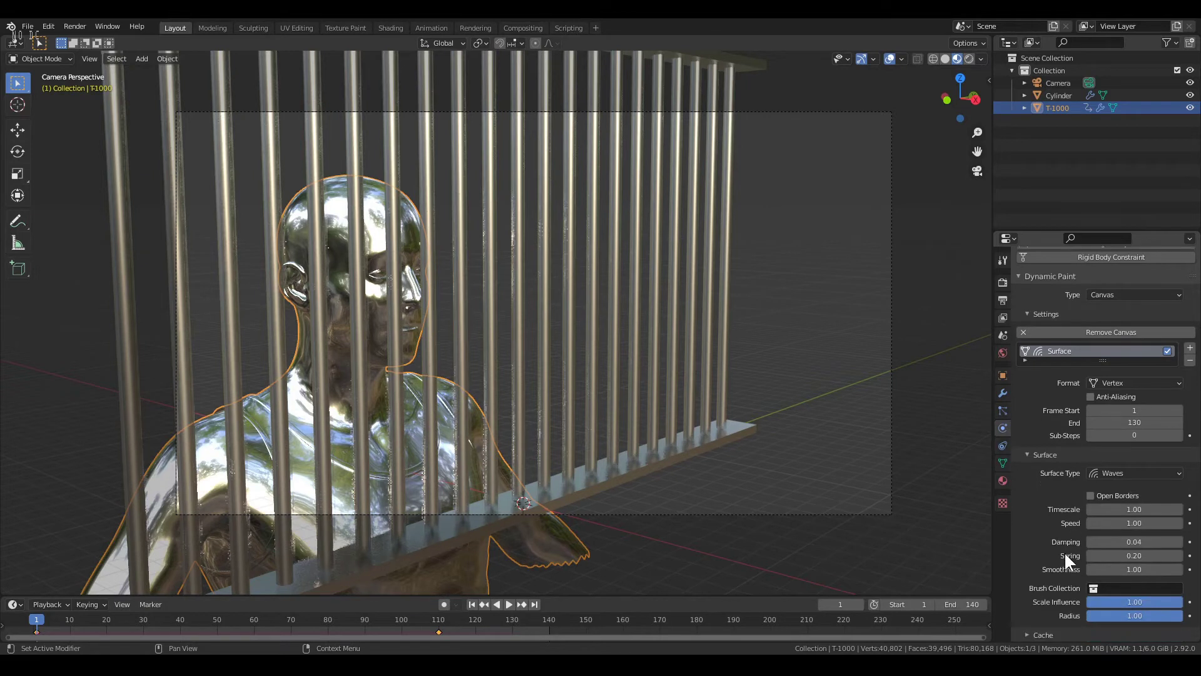
double_click(1128, 510)
key(Return)
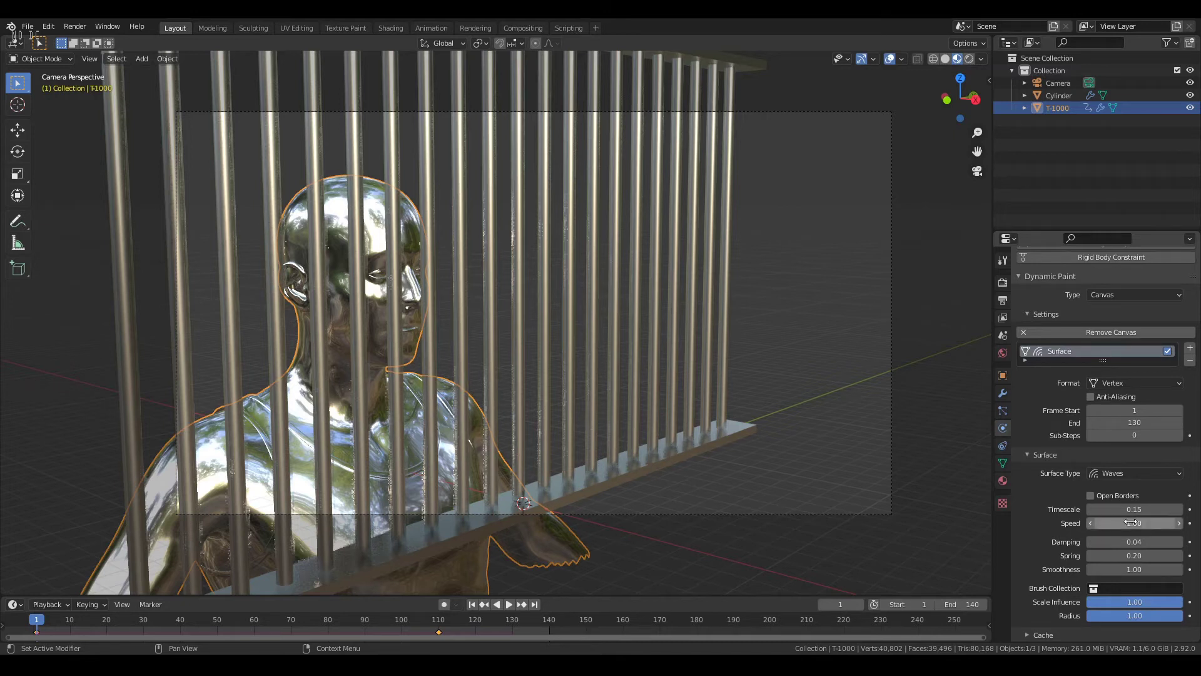
double_click(1131, 522)
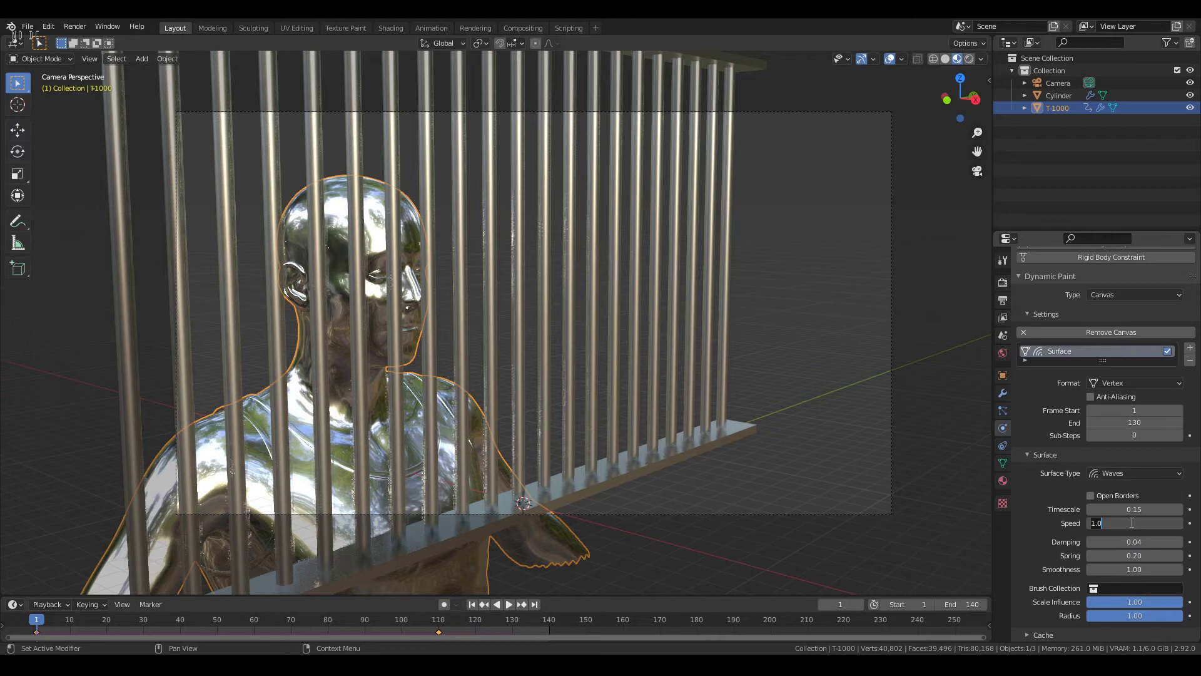
text(.02)
key(Return)
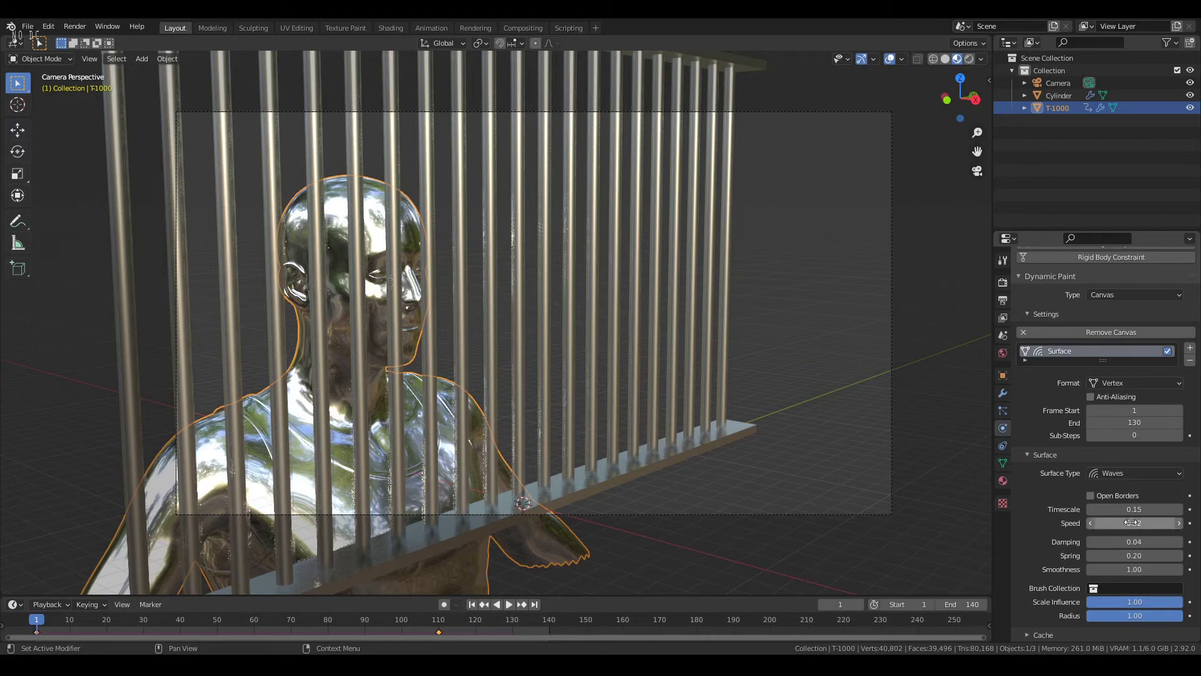
Set wave Damping to 0.70, keep Spring at 0.20, and replay the ripples
double_click(1130, 539)
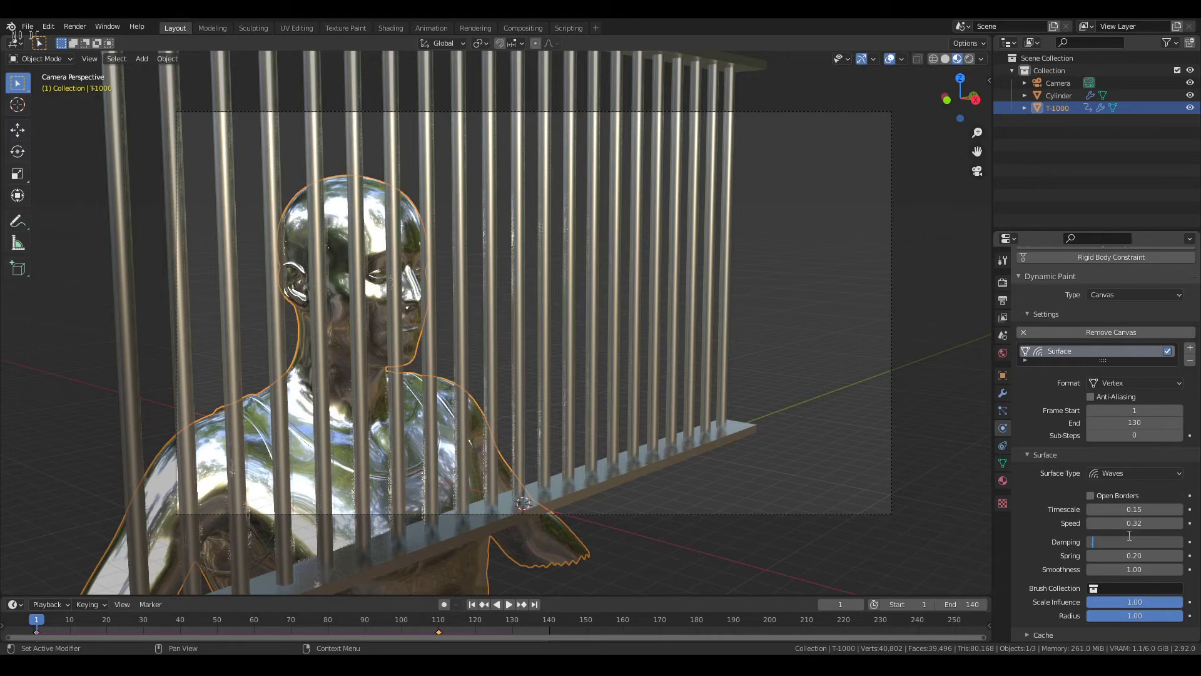
text(.7)
key(Return)
double_click(1125, 551)
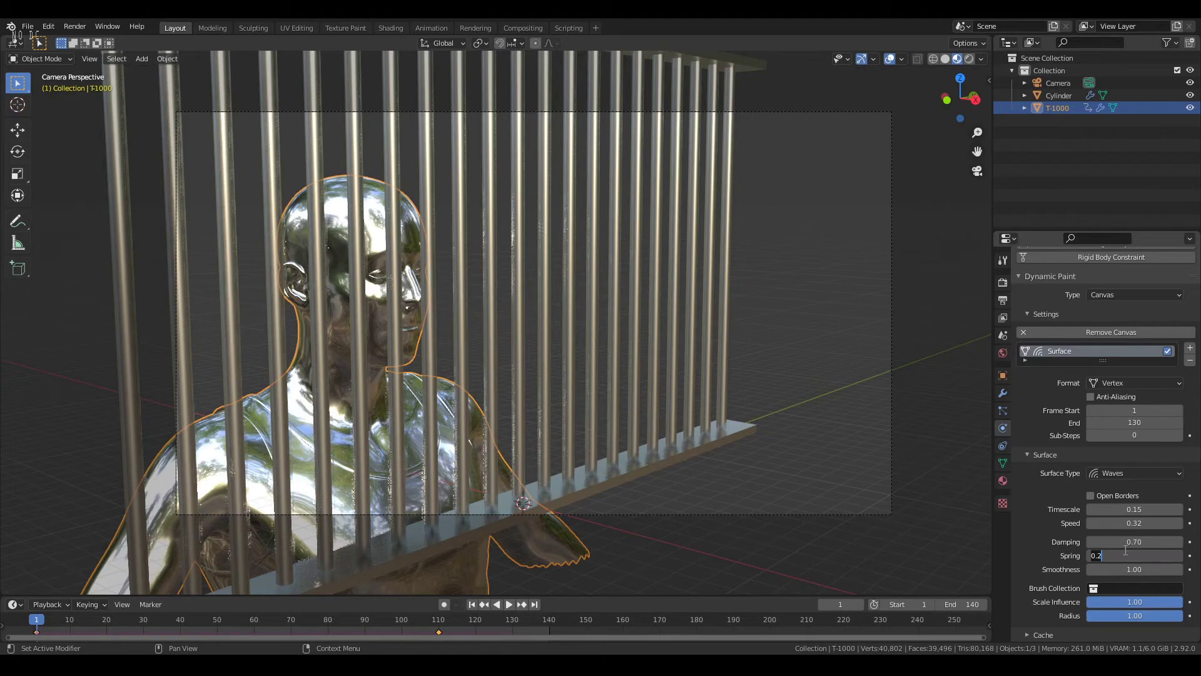
key(Return)
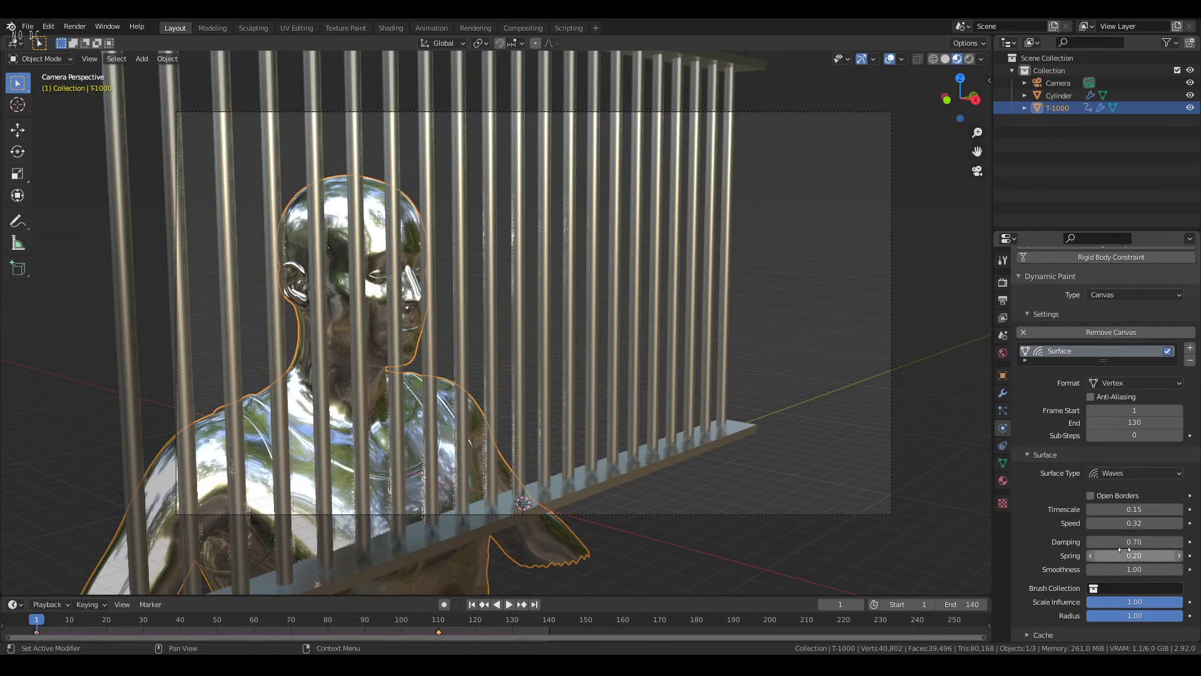
key(space)
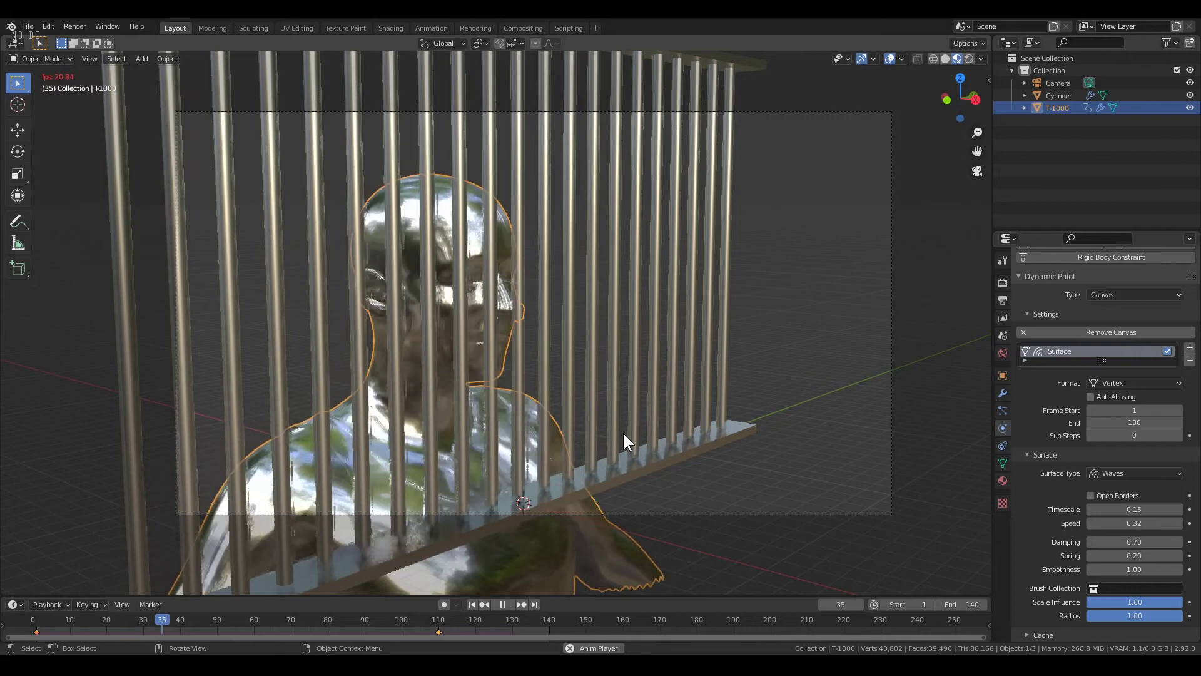
View through the scene camera and review the ripple playback around frames 37–67
key(space)
key(KP_0)
scroll(629, 407, up, 6)
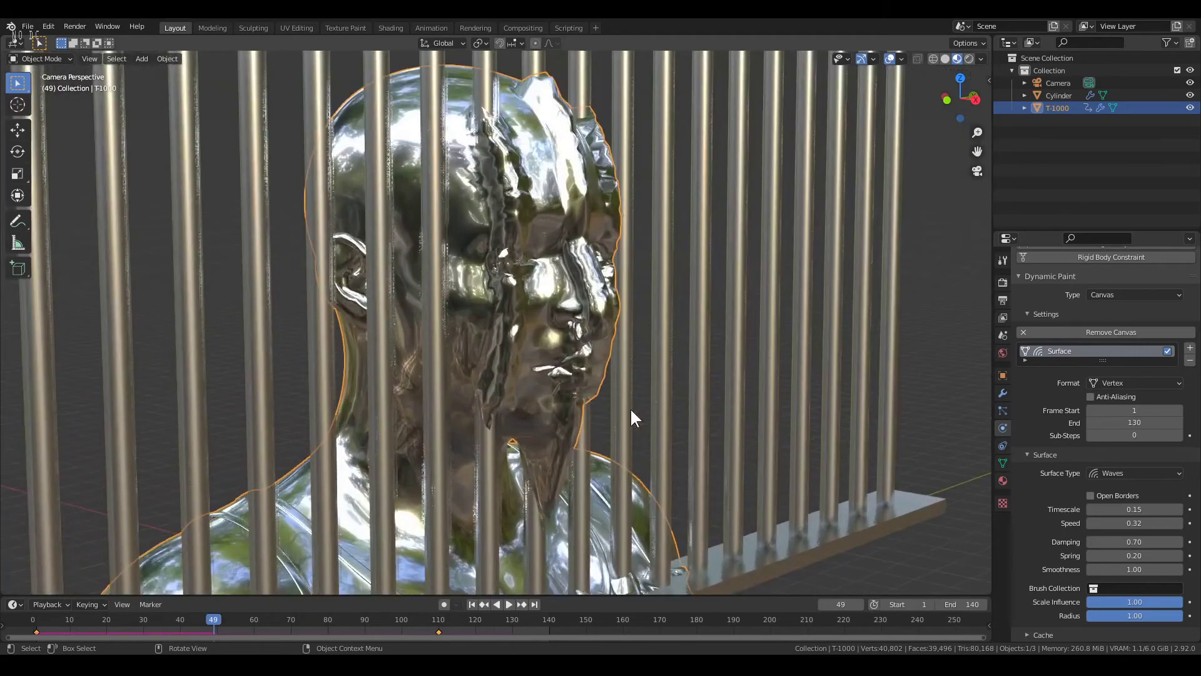
key(space)
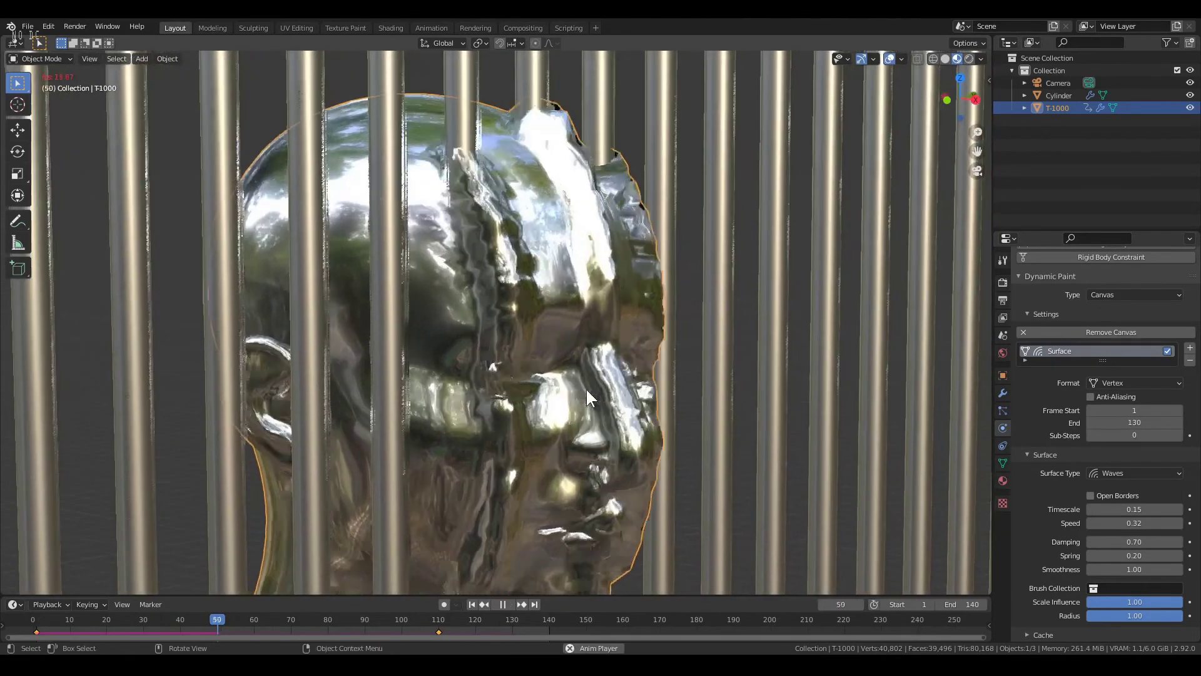
key(space)
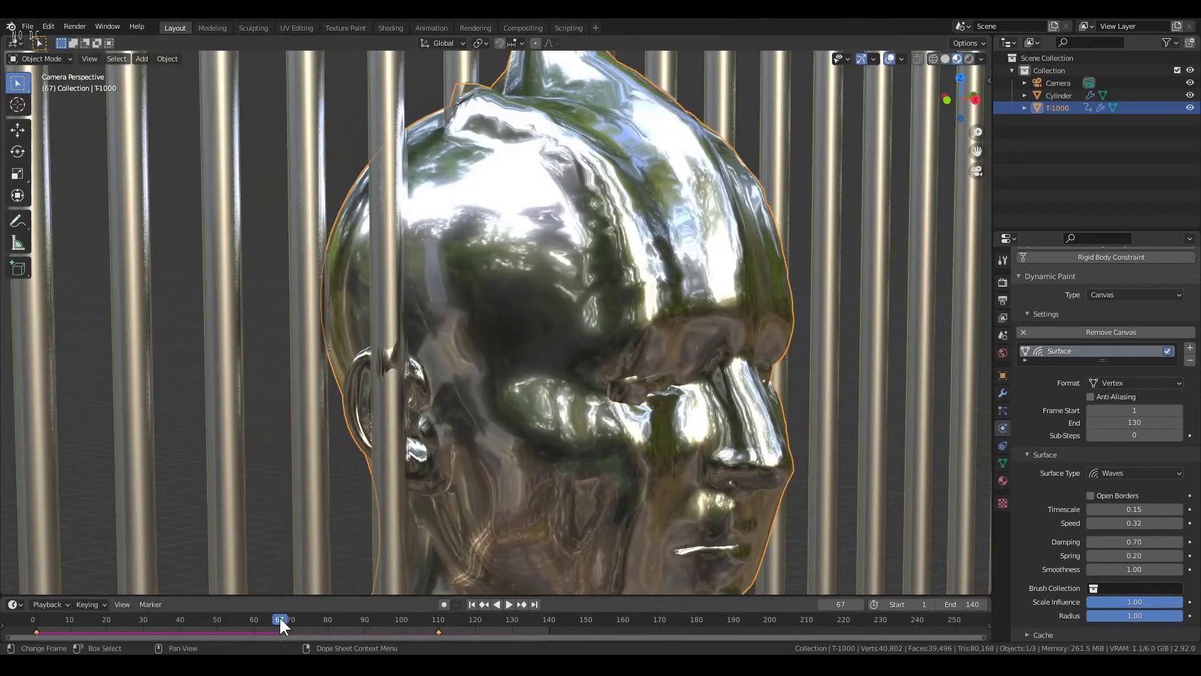
drag(279, 616, 178, 636)
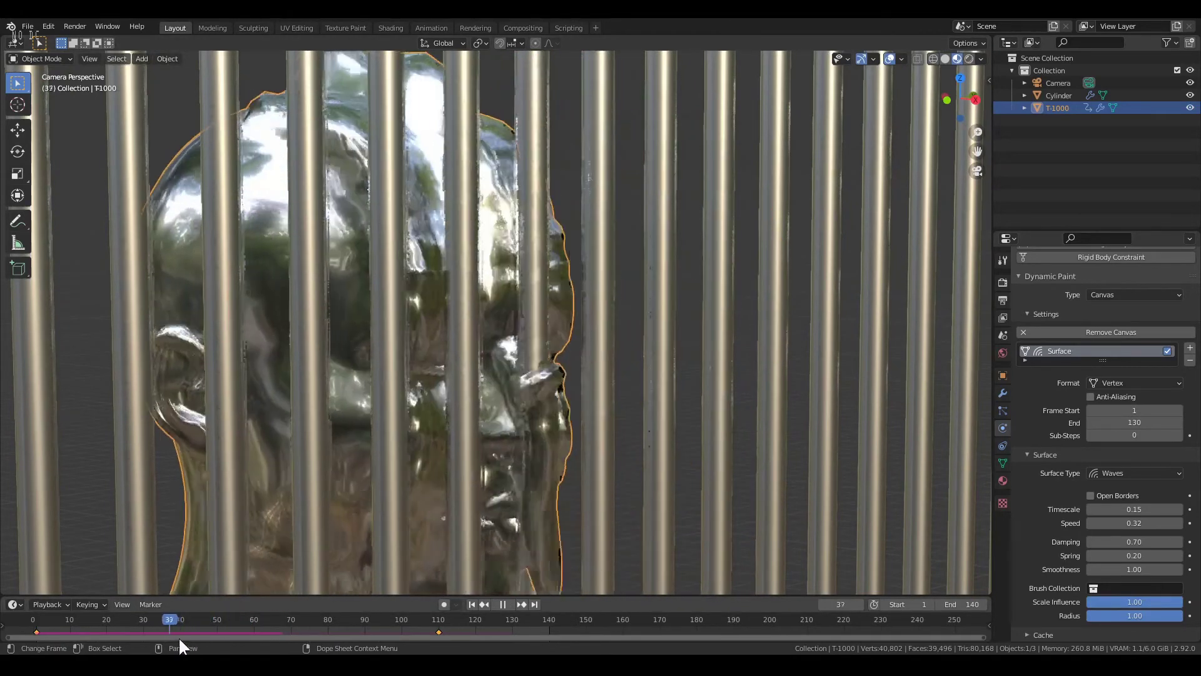
key(space)
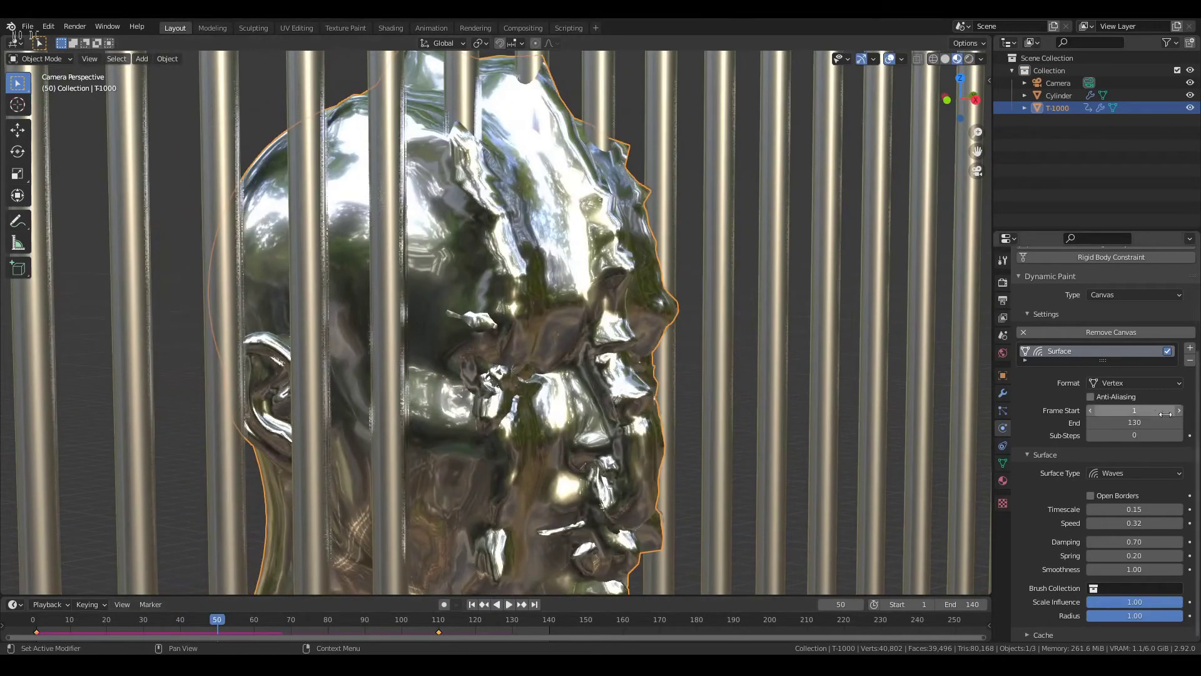
scroll(1180, 410, up, 2)
scroll(1181, 411, down, 2)
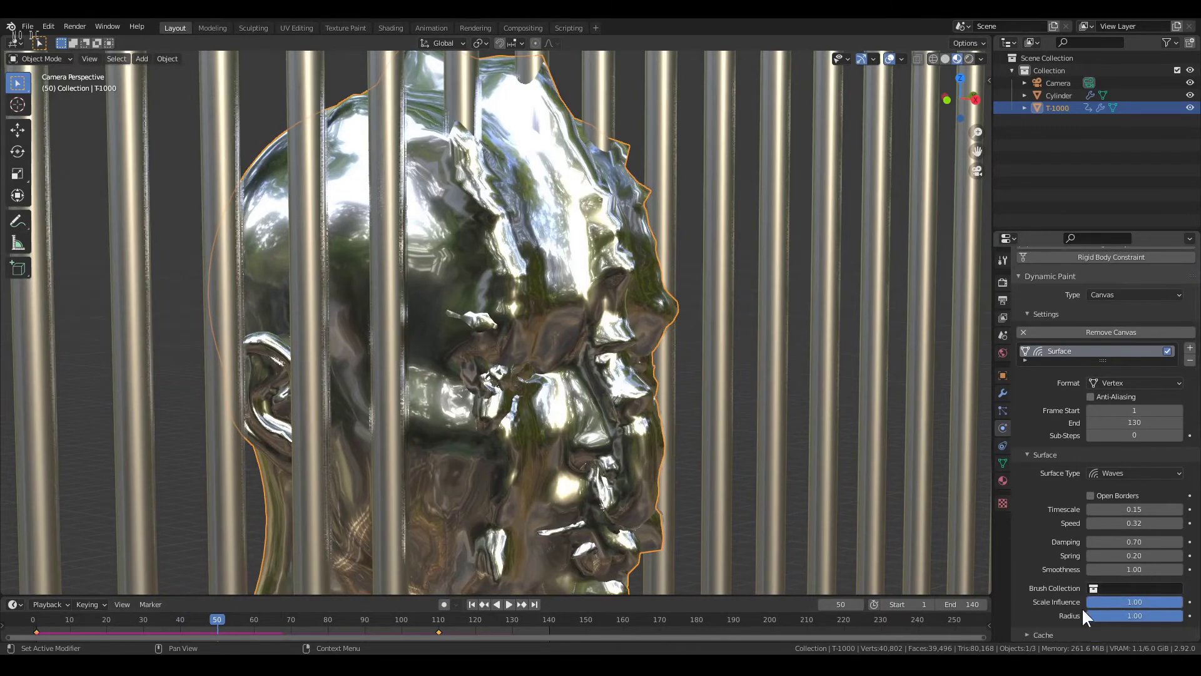
Set the wave Scale Influence to 0.62 and replay the animation from the start
drag(1152, 600, 1184, 601)
key(space)
key(space)
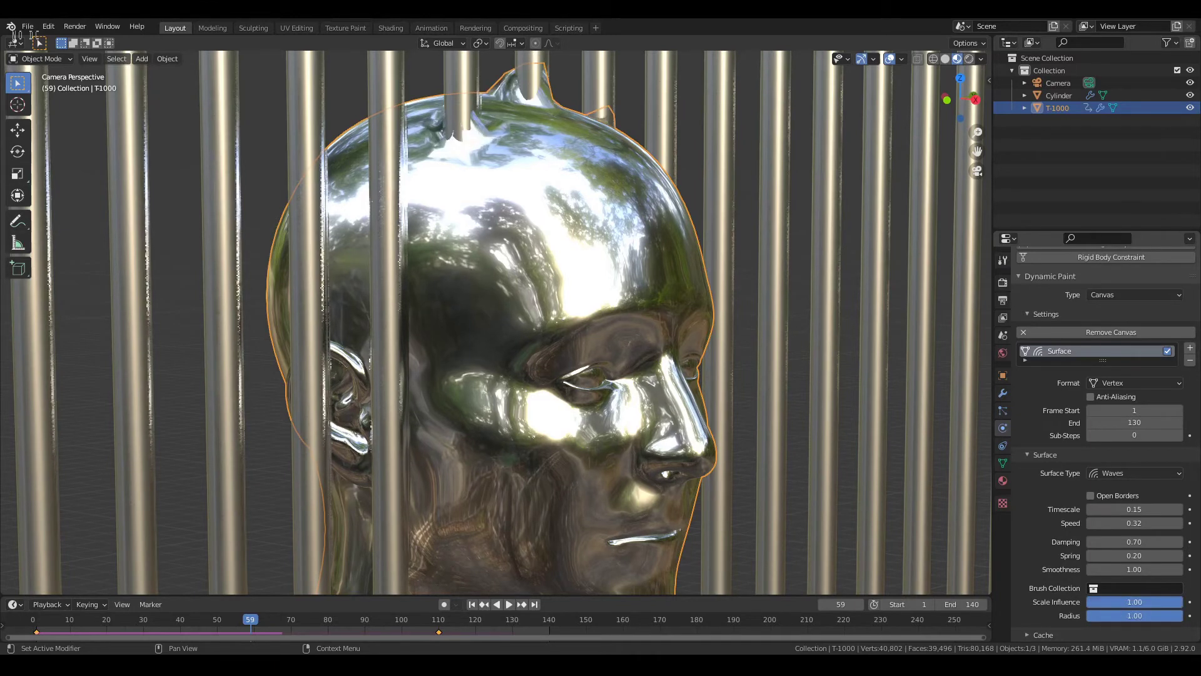
click(472, 604)
key(space)
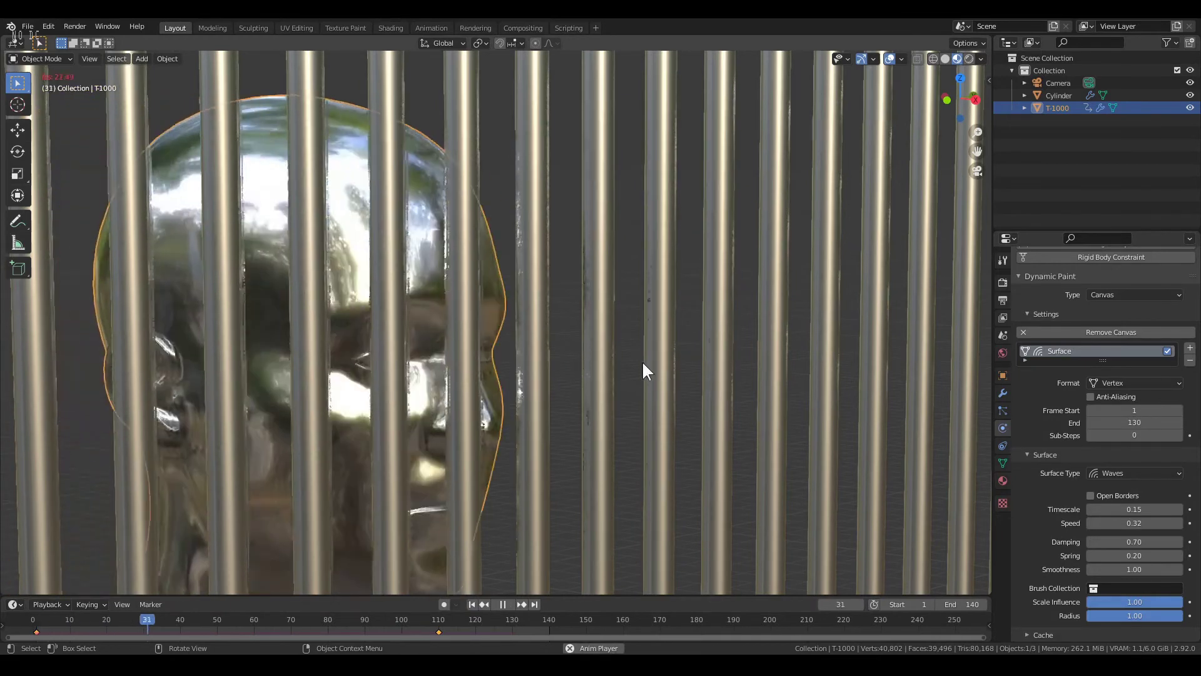
key(space)
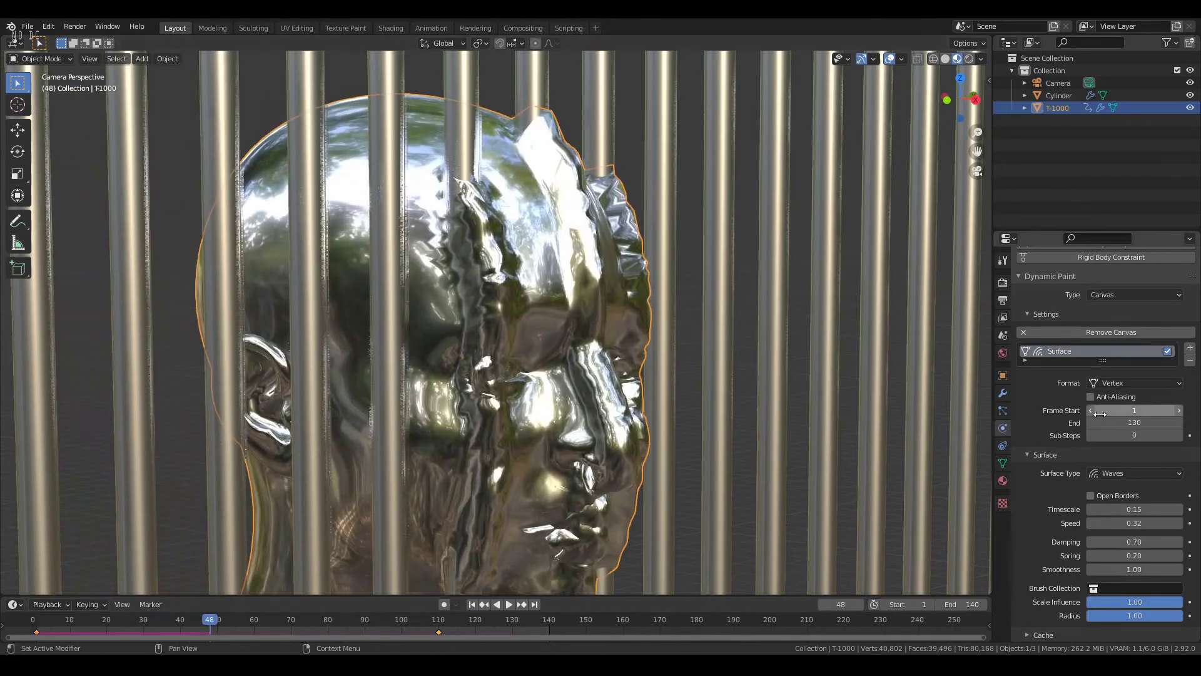
Expand the canvas Cache and set the Brush Collection to Collection
click(1041, 633)
scroll(1045, 619, down, 4)
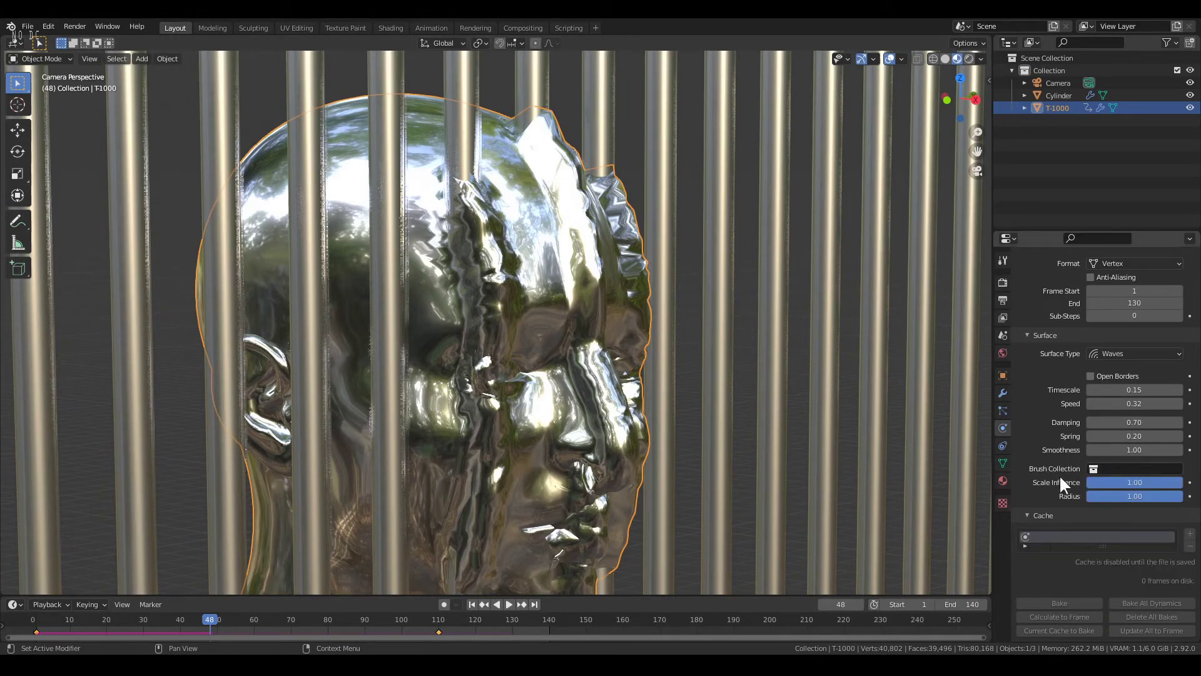
click(1096, 469)
click(1106, 480)
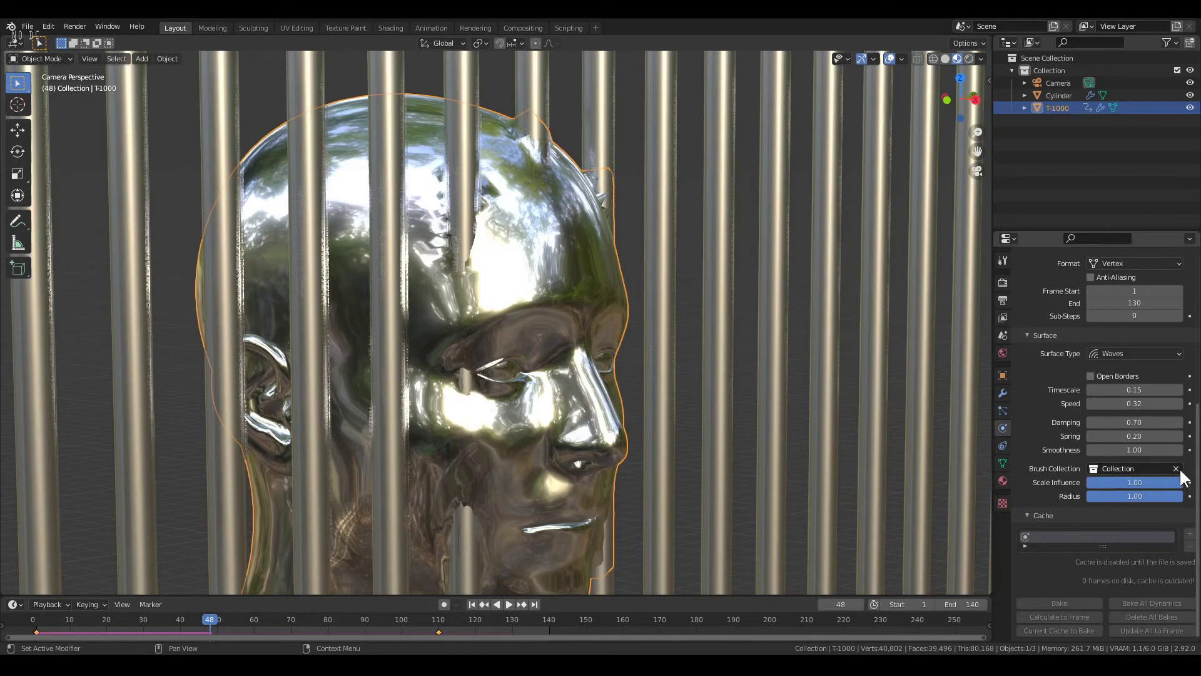
scroll(1149, 501, up, 8)
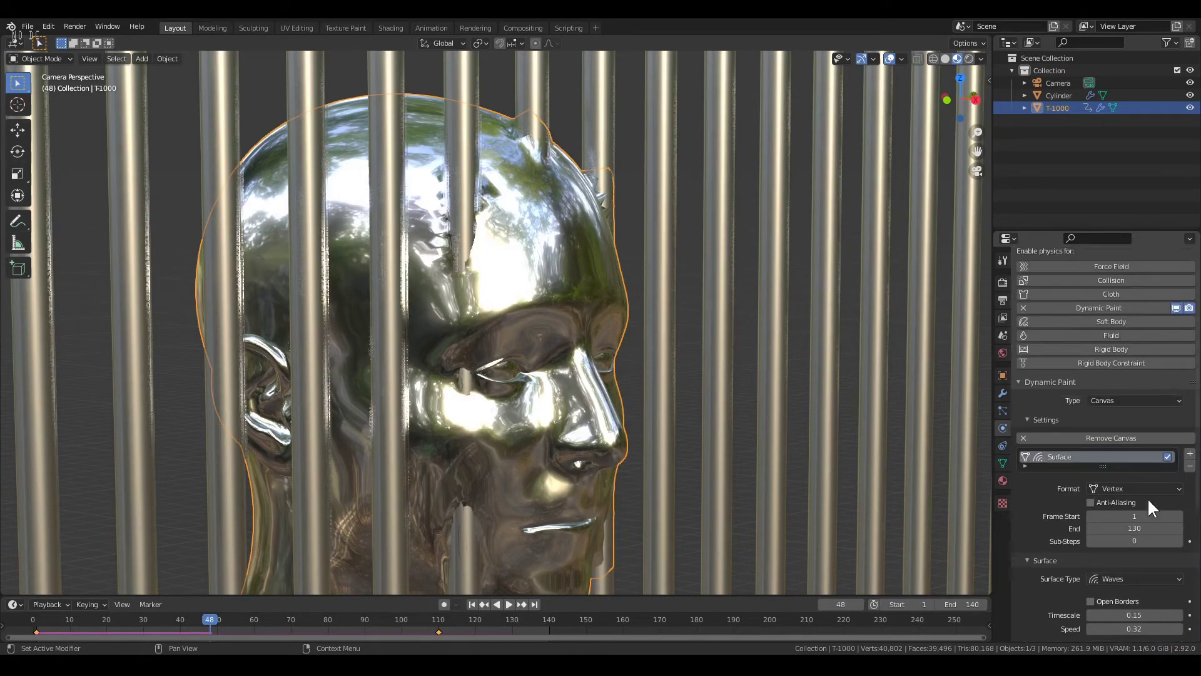
scroll(1147, 497, down, 4)
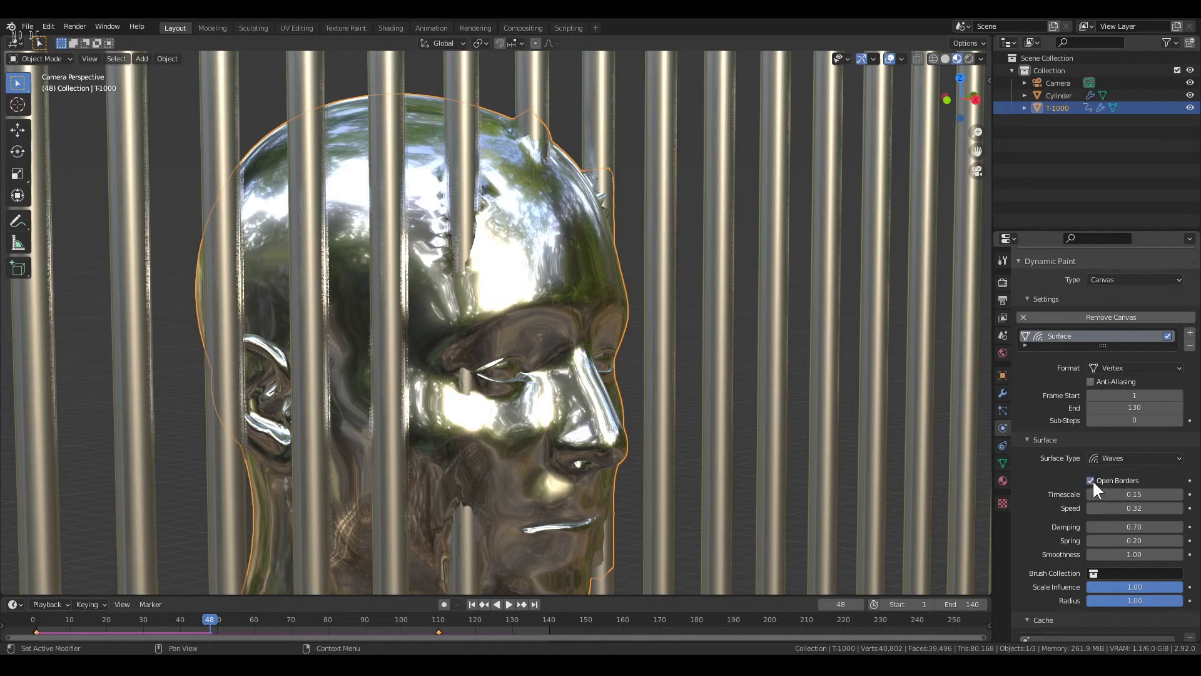
scroll(1093, 480, down, 4)
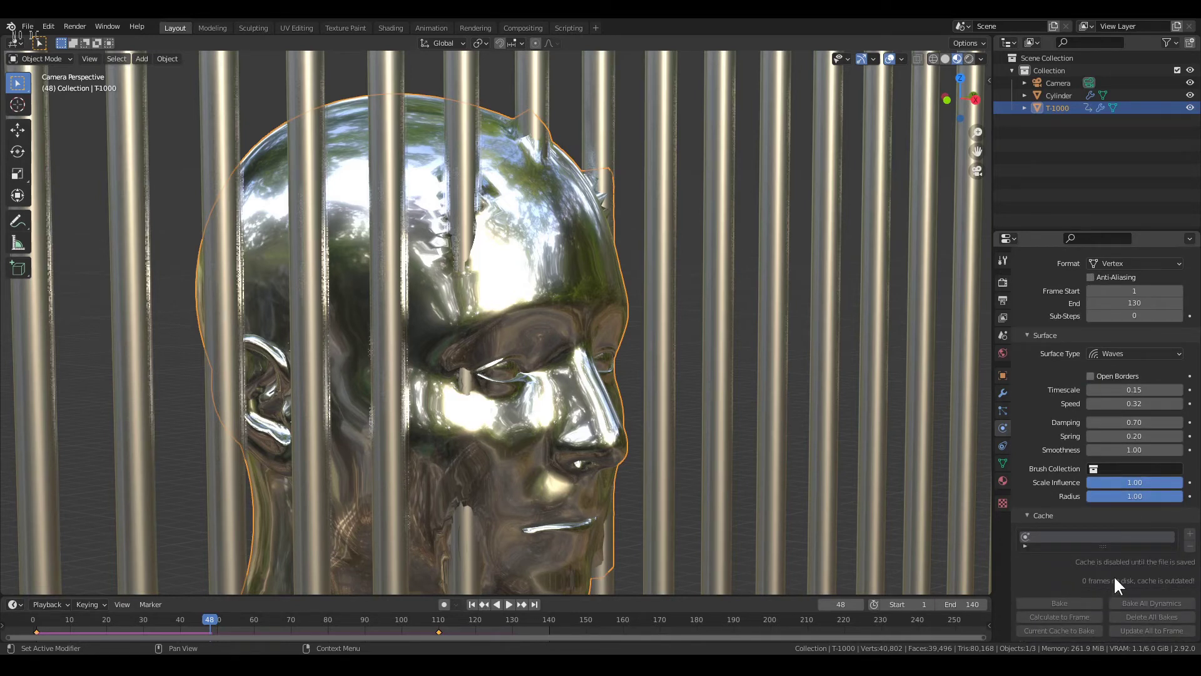
scroll(1112, 592, up, 9)
scroll(840, 478, down, 5)
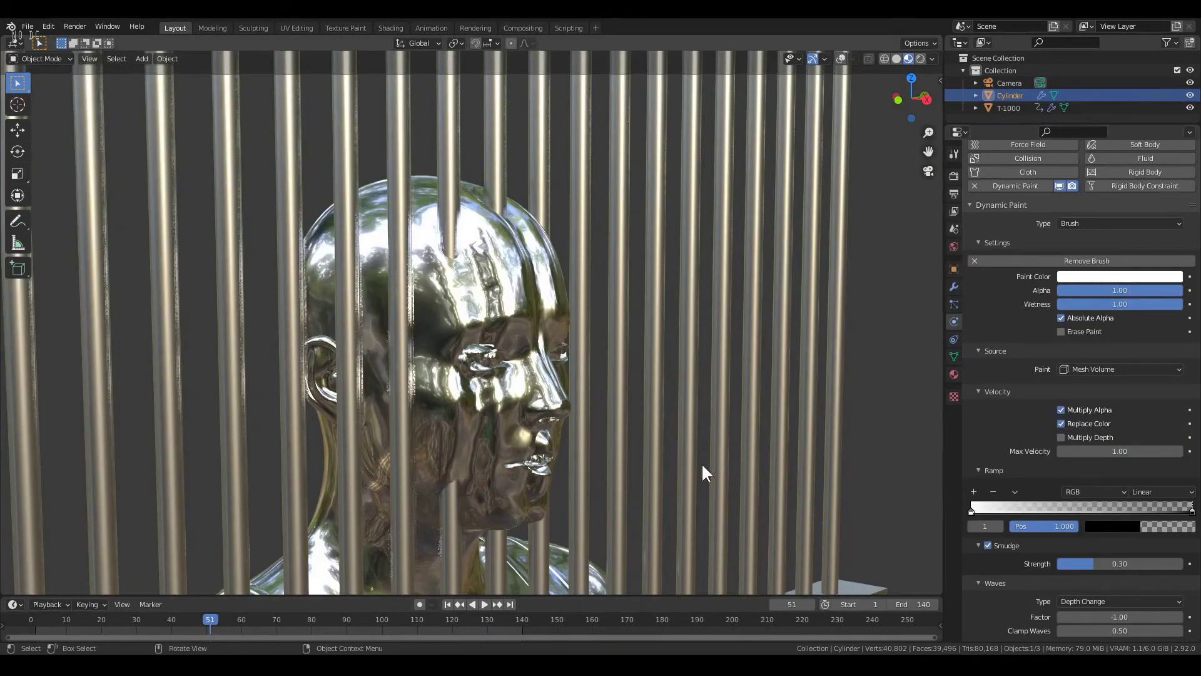
Jump to frame 1, turn the viewport overlays on, and play the ripples
click(446, 603)
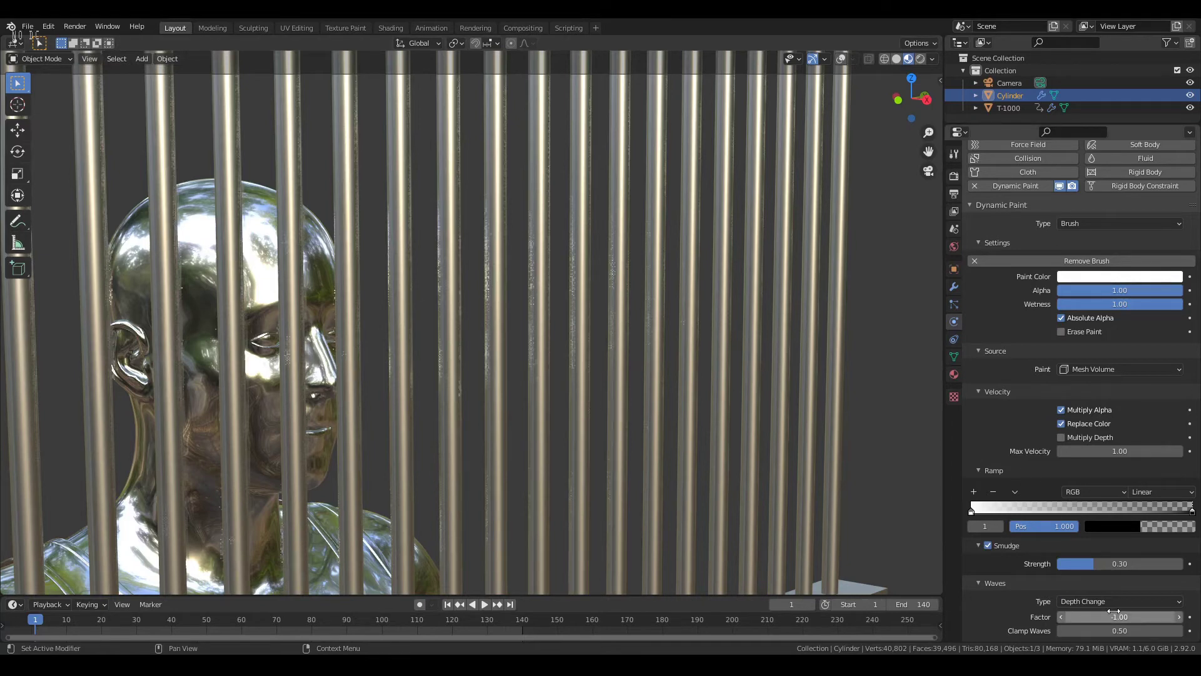
click(842, 58)
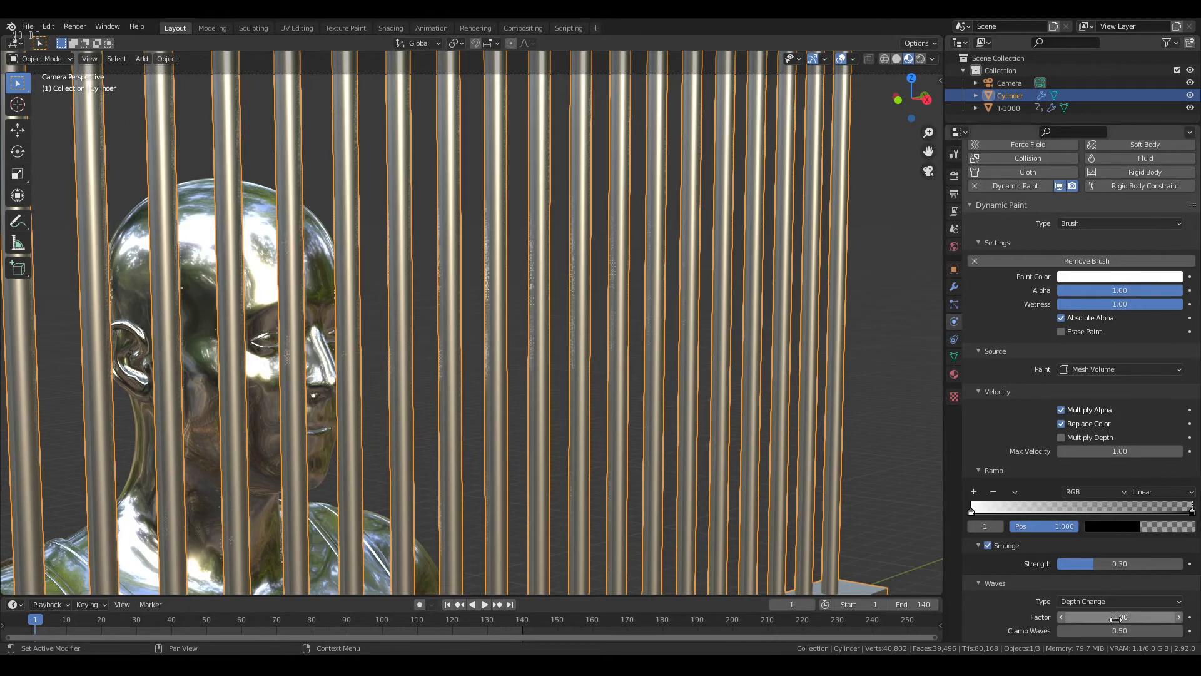
key(space)
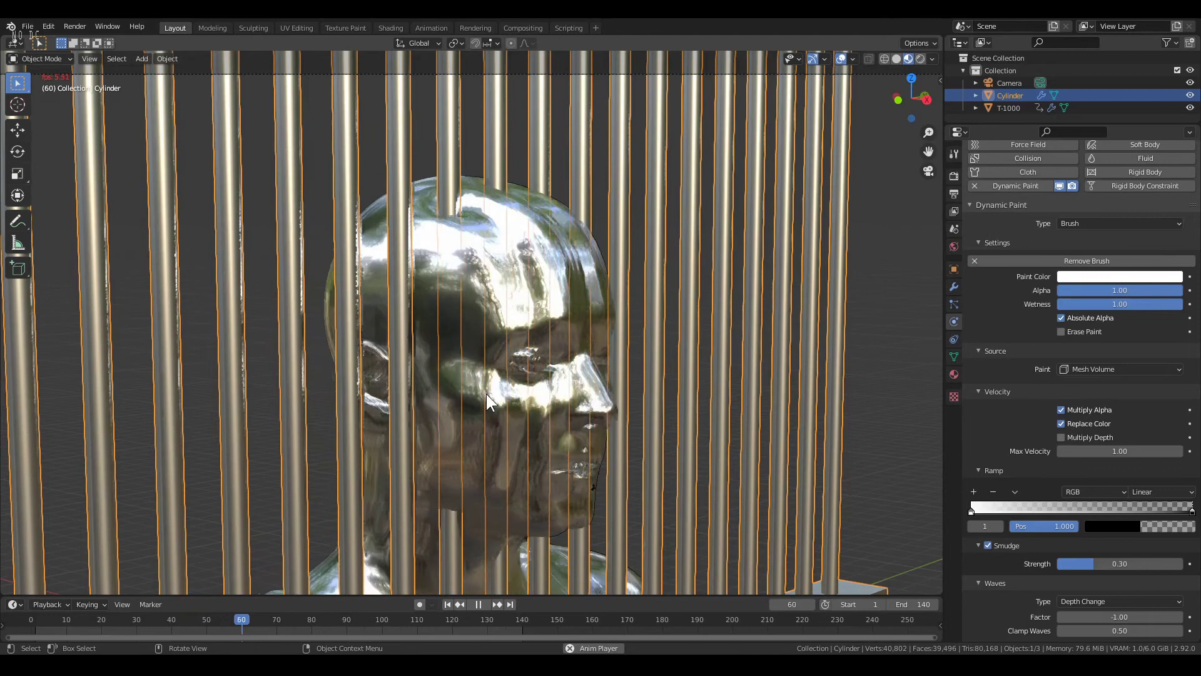
Replay the animation and step frame by frame to frame 51
key(space)
key(space)
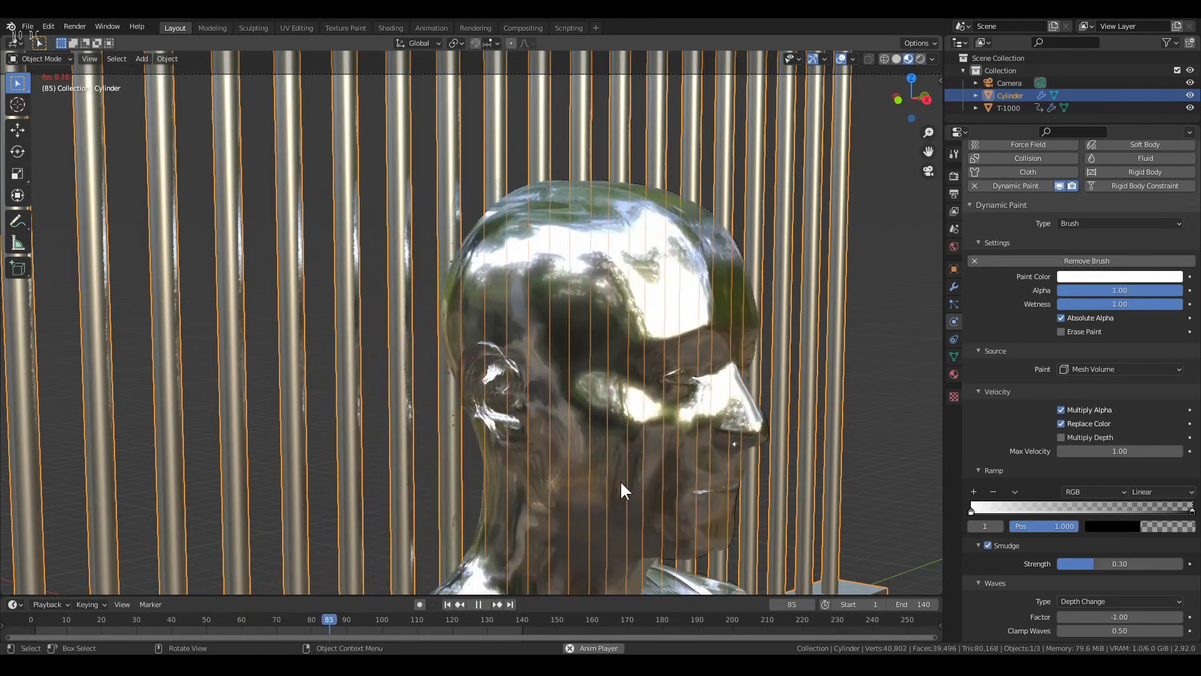
click(448, 604)
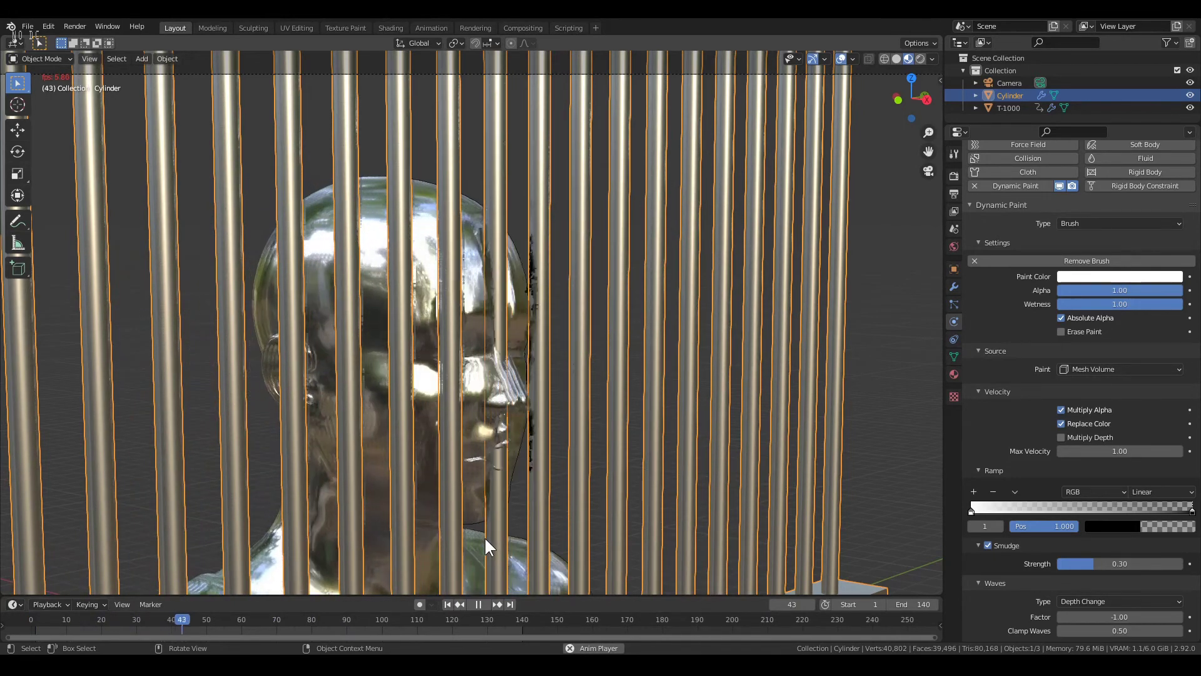
key(space)
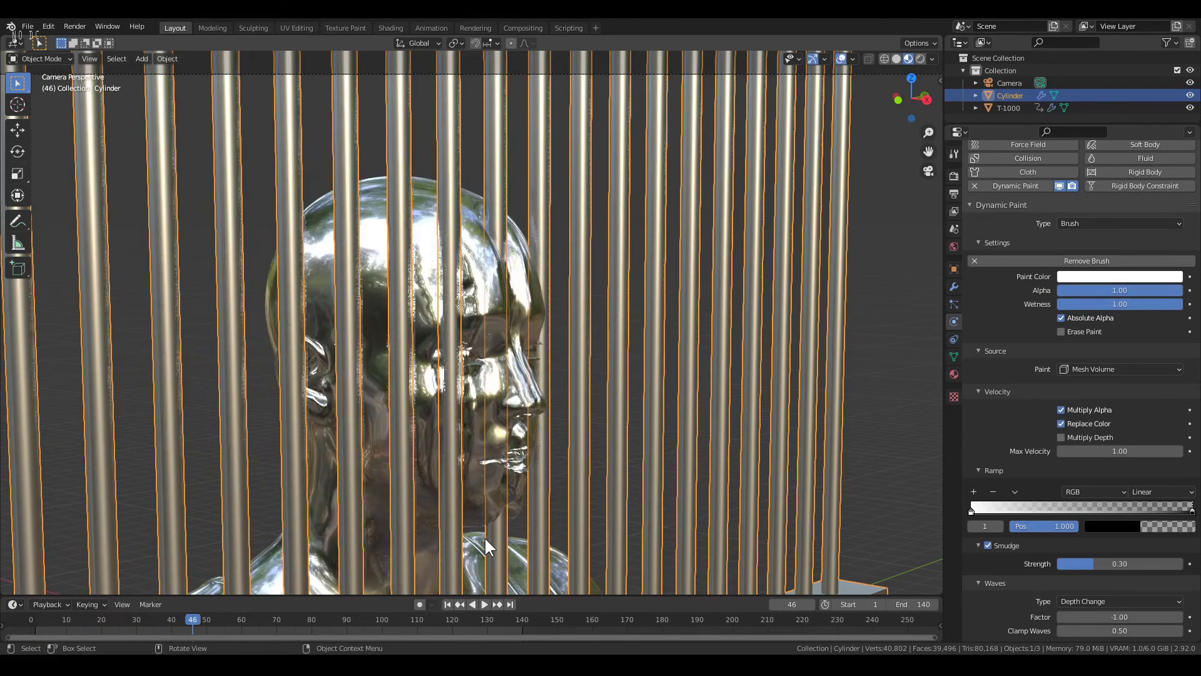
key(Left)
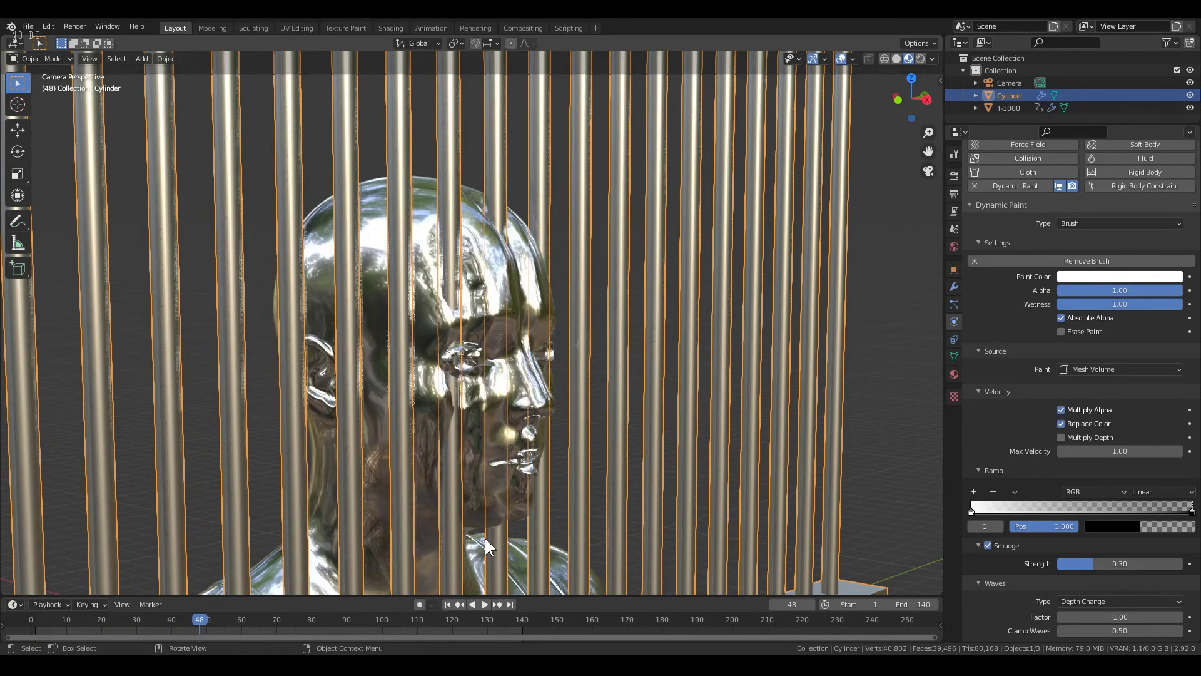
key(Left)
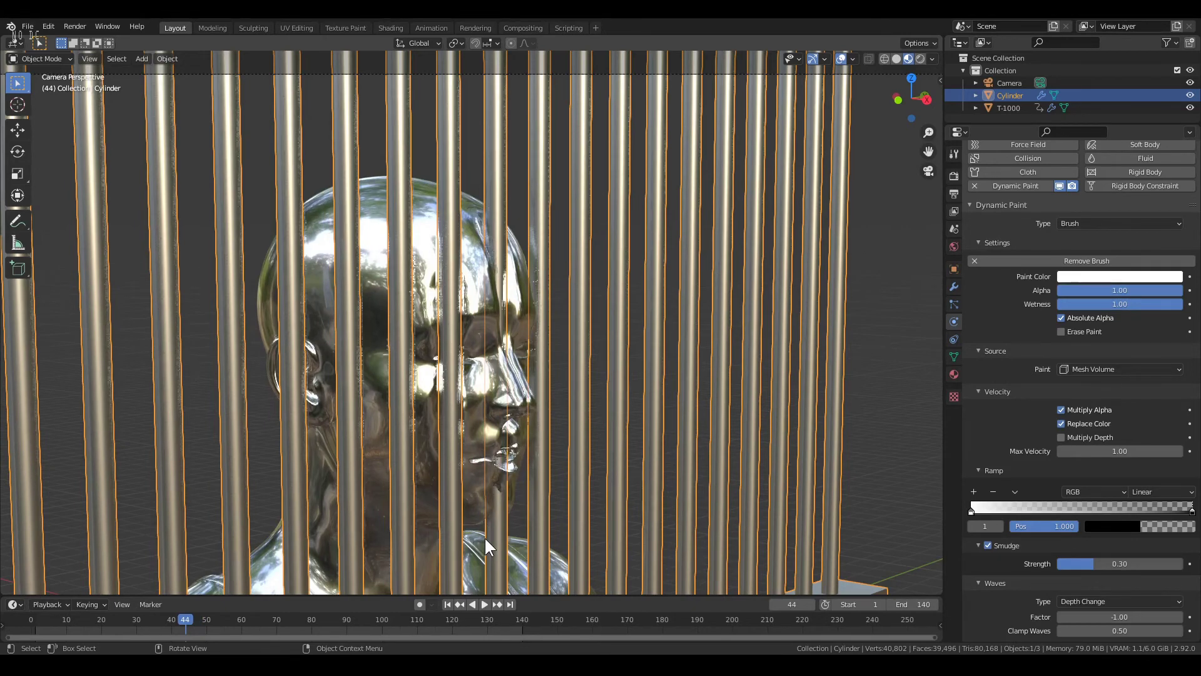
key(Right)
key(Right)
key(Right)
key(Right)
key(Right)
key(Right)
key(Right)
key(Right)
key(Right)
key(Right)
key(Right)
key(Right)
key(Right)
key(Right)
key(Right)
key(Right)
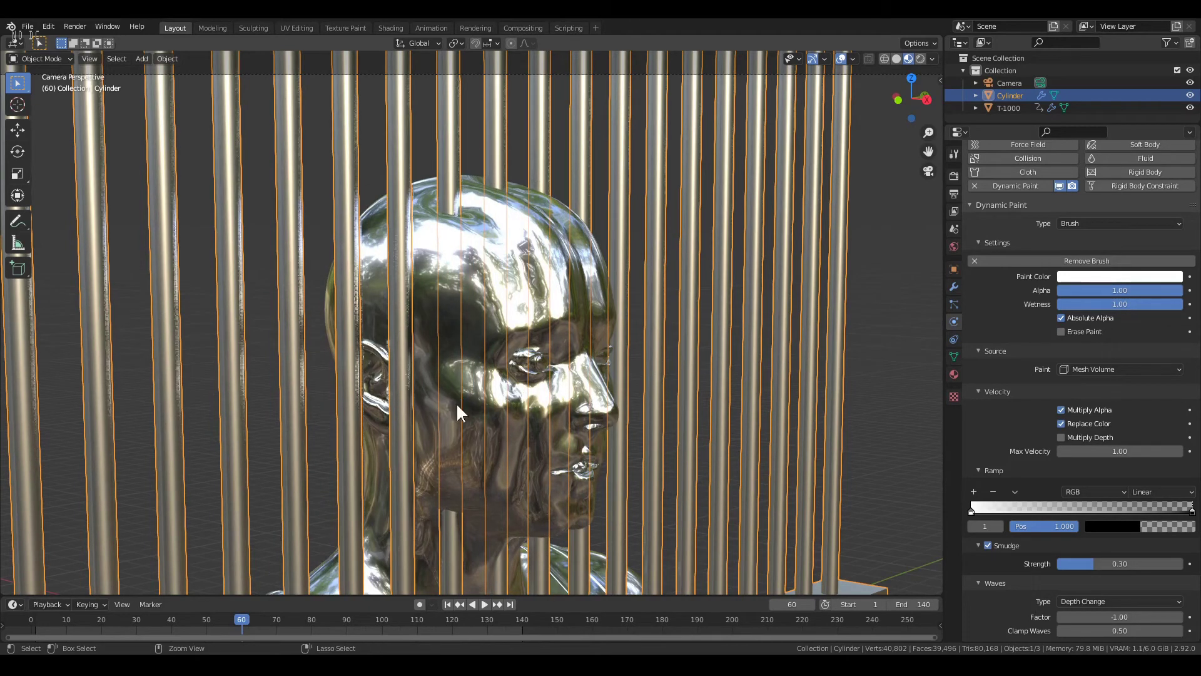
Save the project as T-2 tutorial.blend and select only the T-1000 head
key(ctrl+s)
key(a)
click(540, 284)
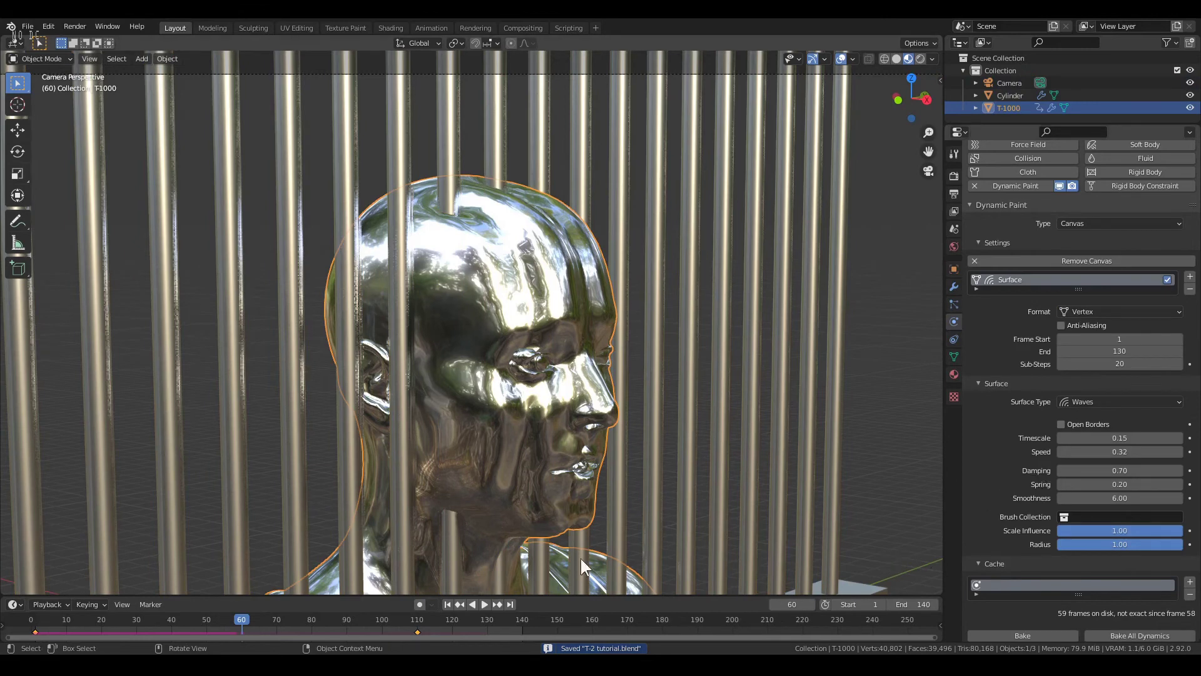
Play to frame 100 and keyframe the wave Damping and Spring there
key(space)
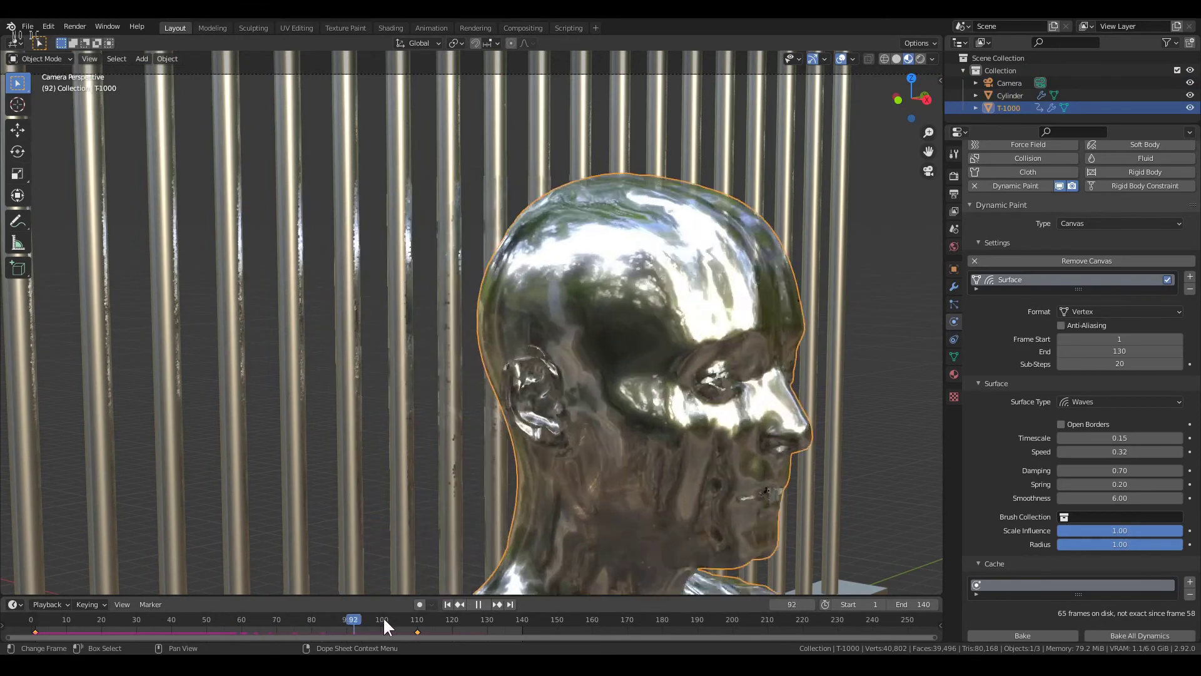
key(space)
click(383, 625)
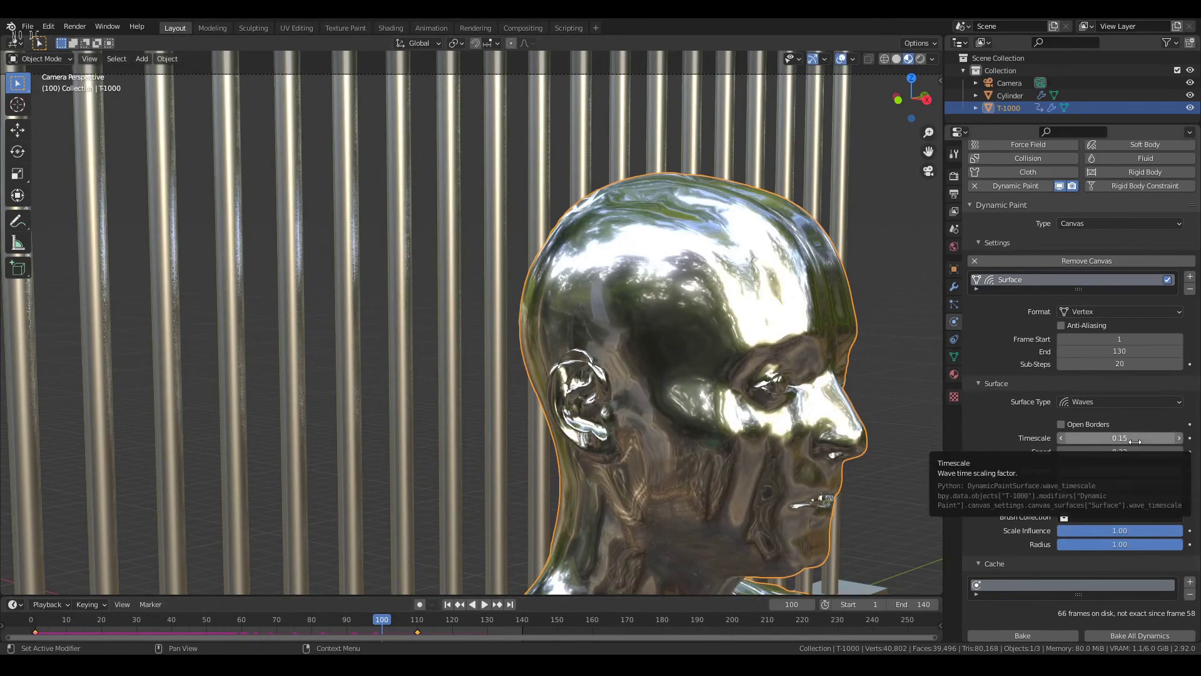
key(i)
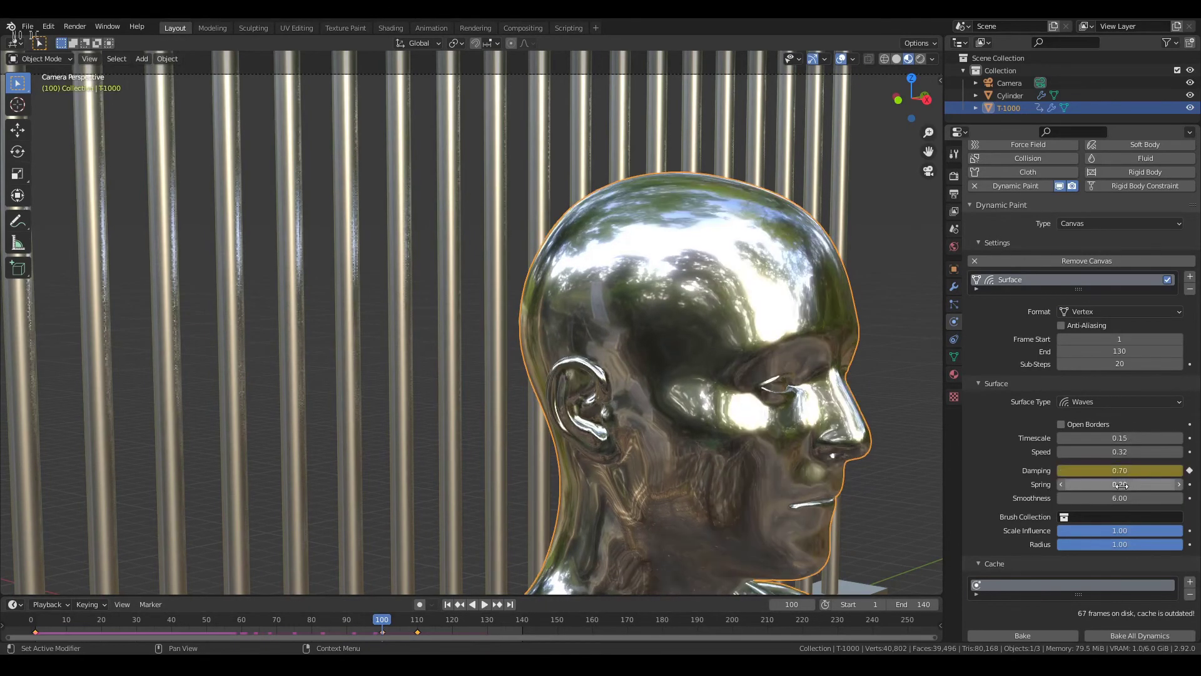
key(i)
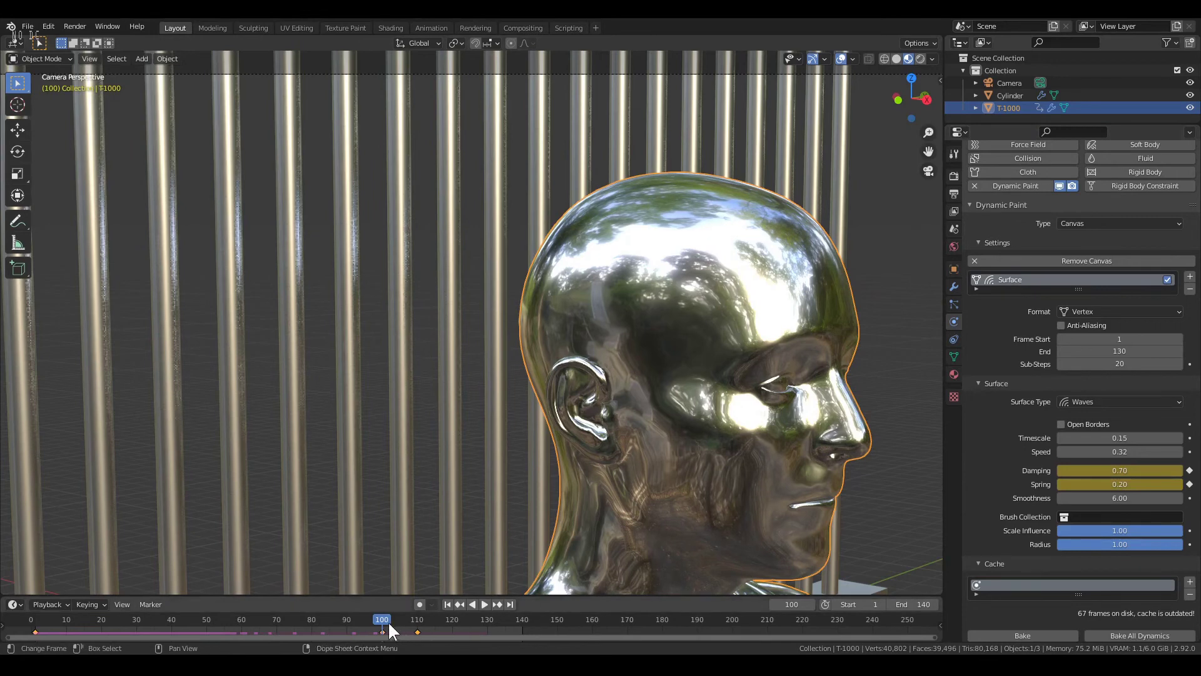
Preview playback and set the scene end frame to 130
key(space)
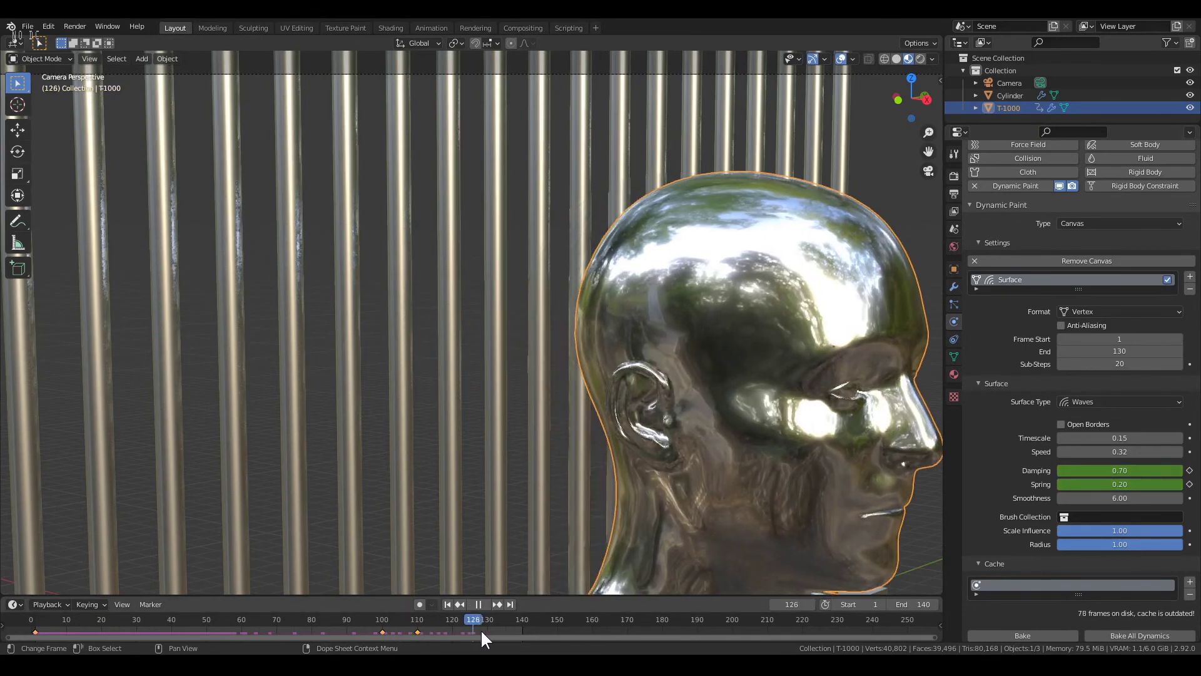
key(space)
click(921, 604)
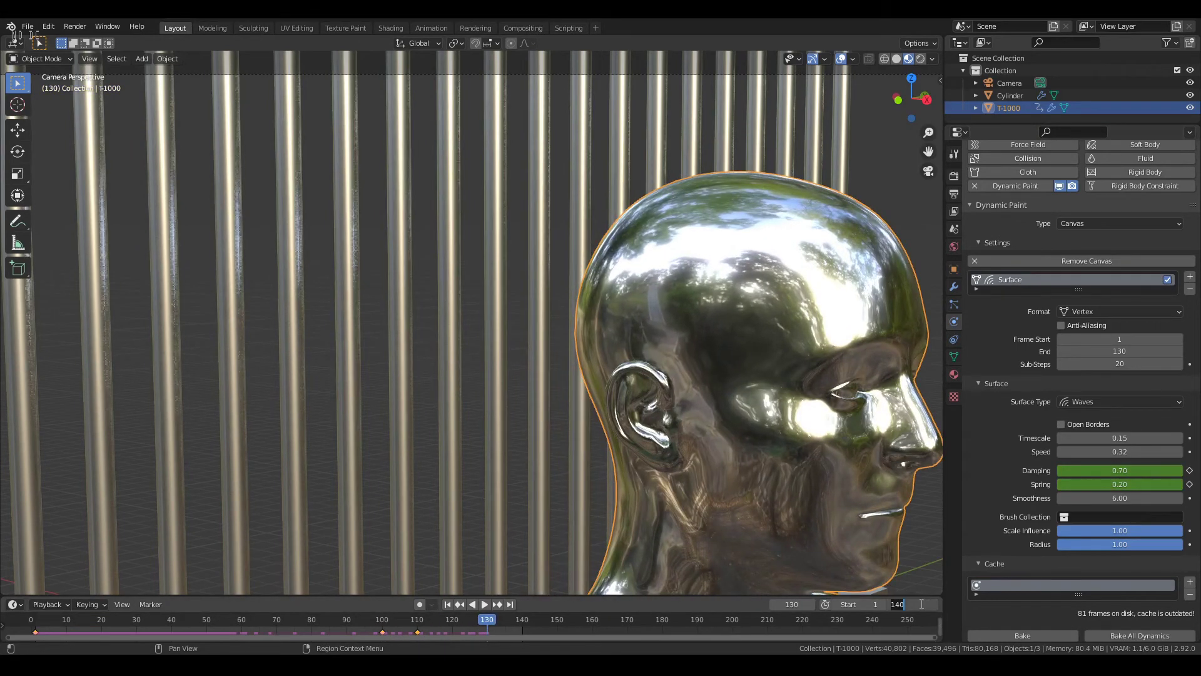
text(130)
key(Return)
At frame 130, key wave Damping at 1.00 and Spring at 0.00
drag(1119, 471, 1143, 471)
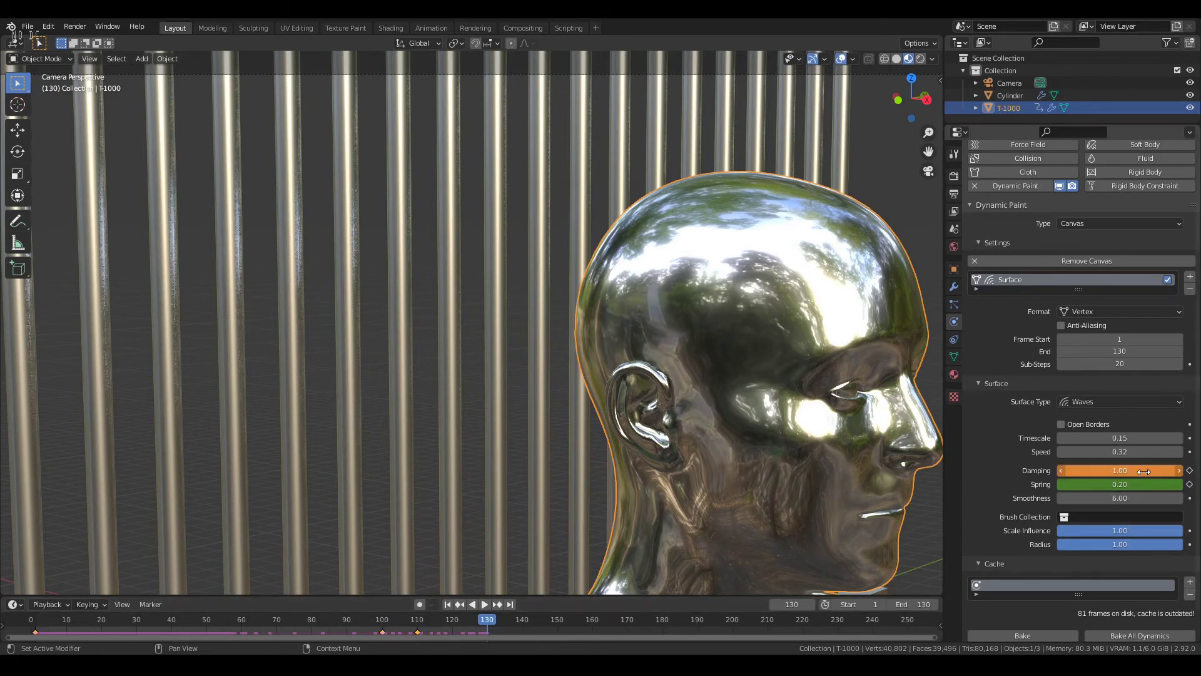
key(i)
click(1135, 483)
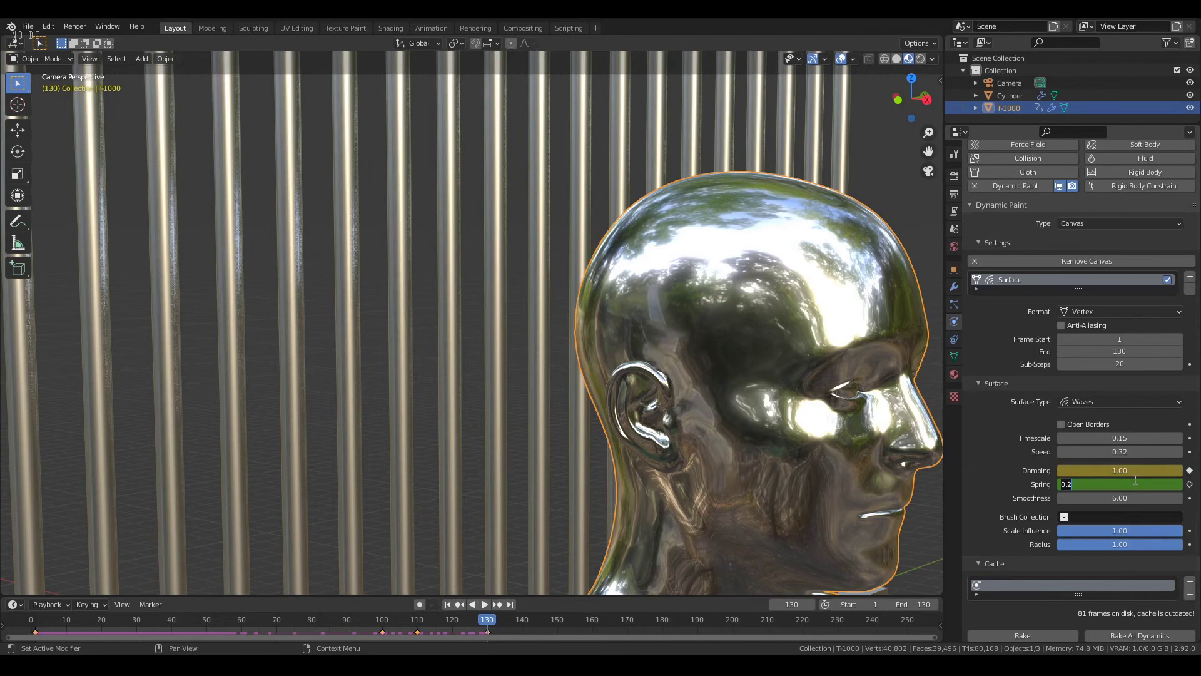
key(Return)
key(i)
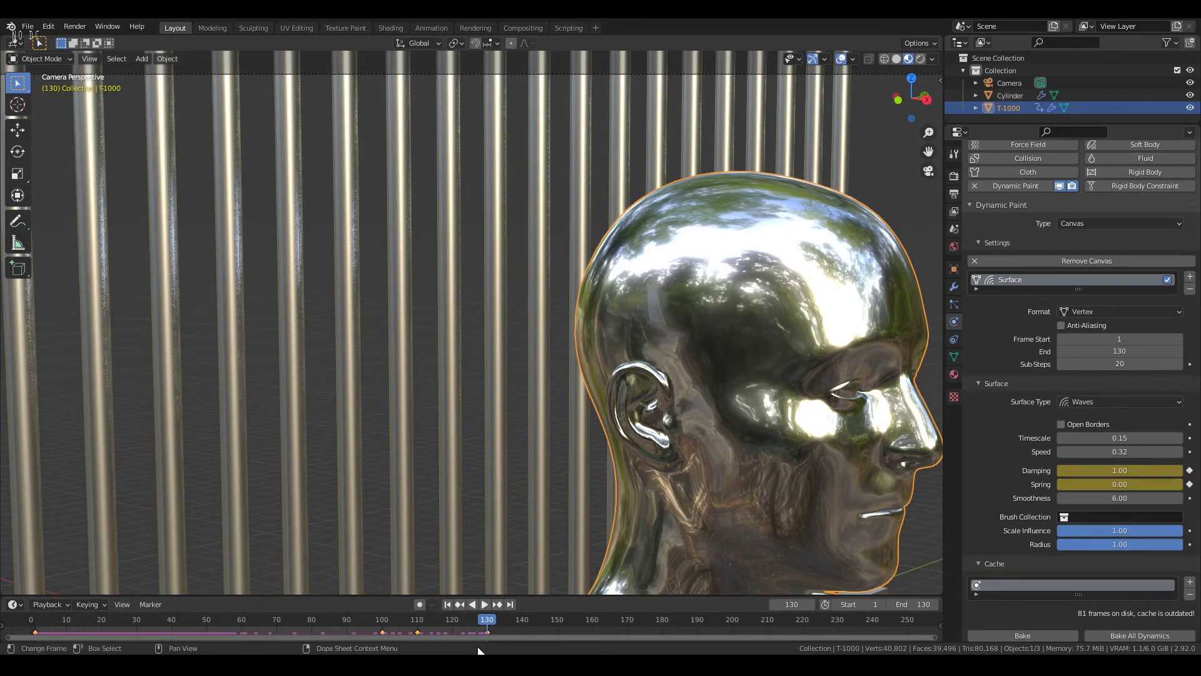
Keyframe the wave Timescale at 0.15 on frame 105 and at 1.5 on frame 130
drag(484, 619, 399, 630)
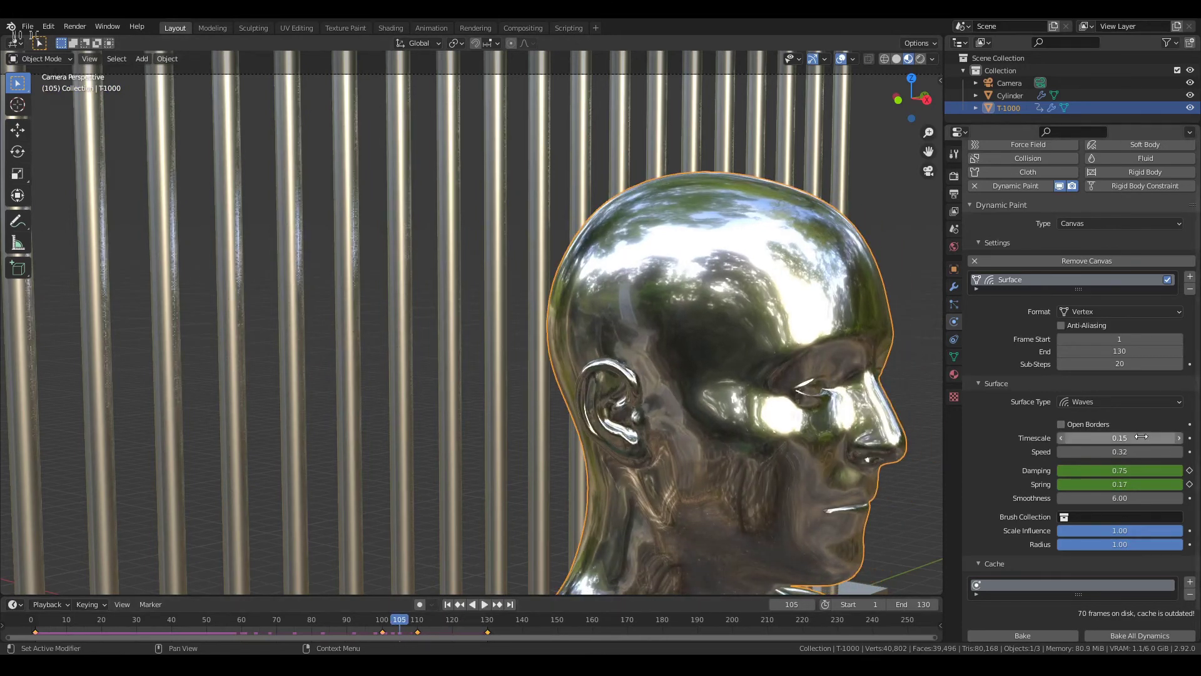
key(i)
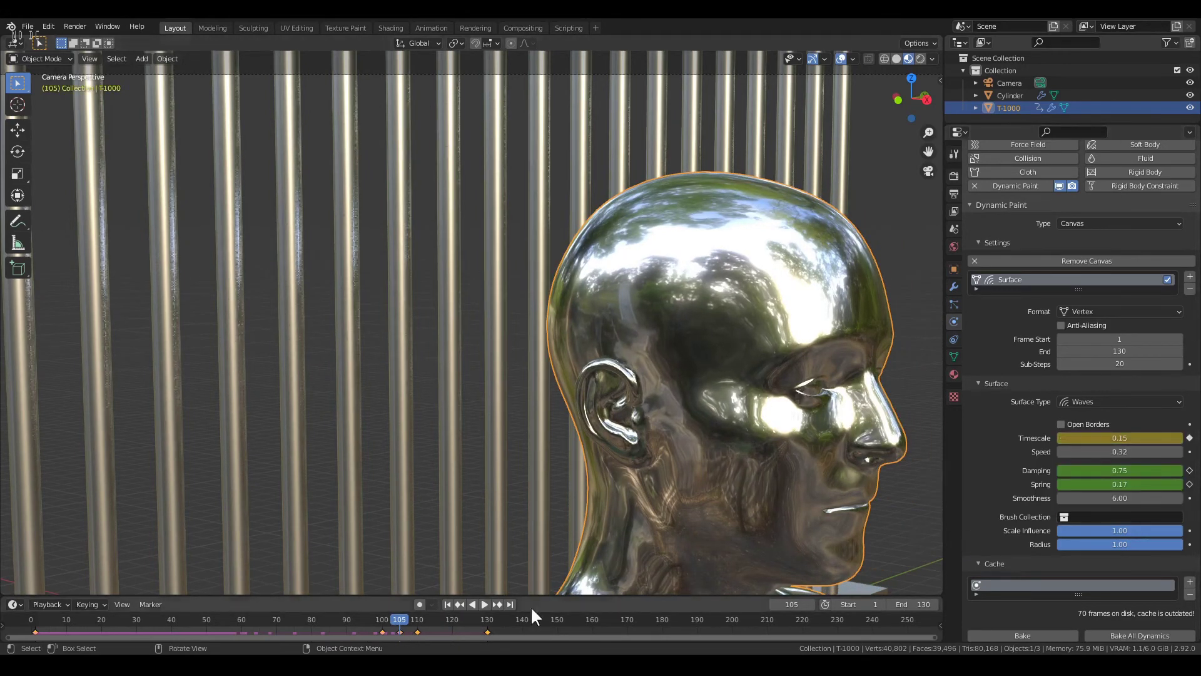
key(space)
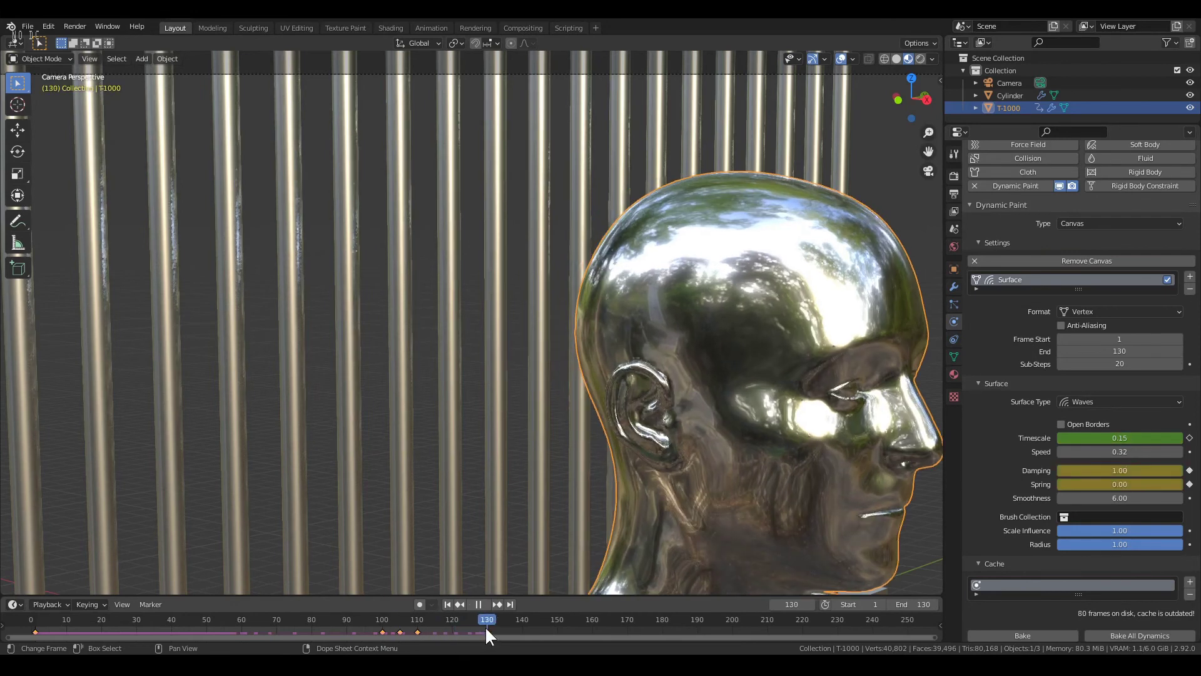
key(space)
click(1106, 439)
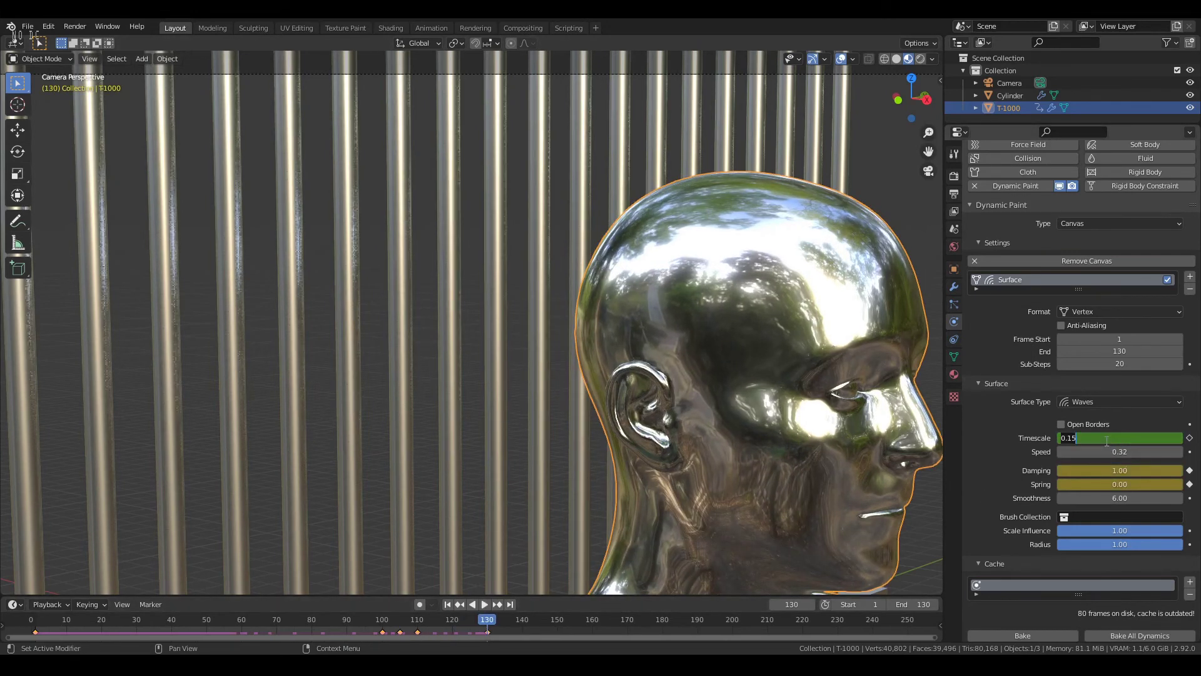
text(1.5)
key(Return)
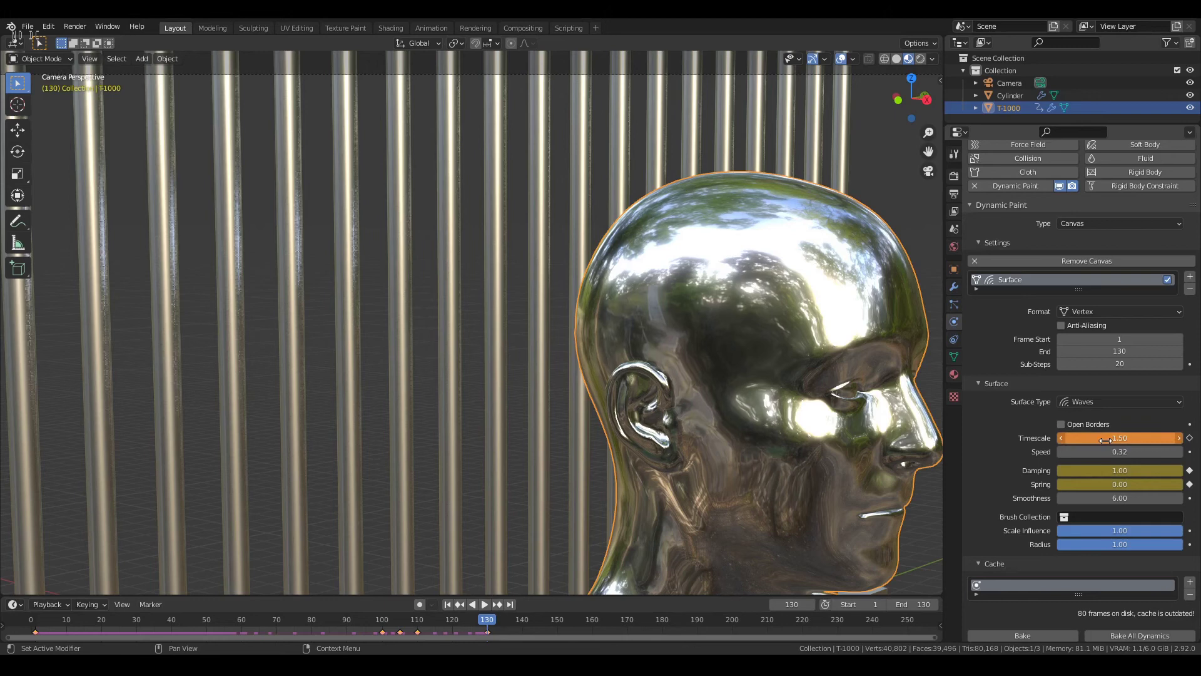
key(i)
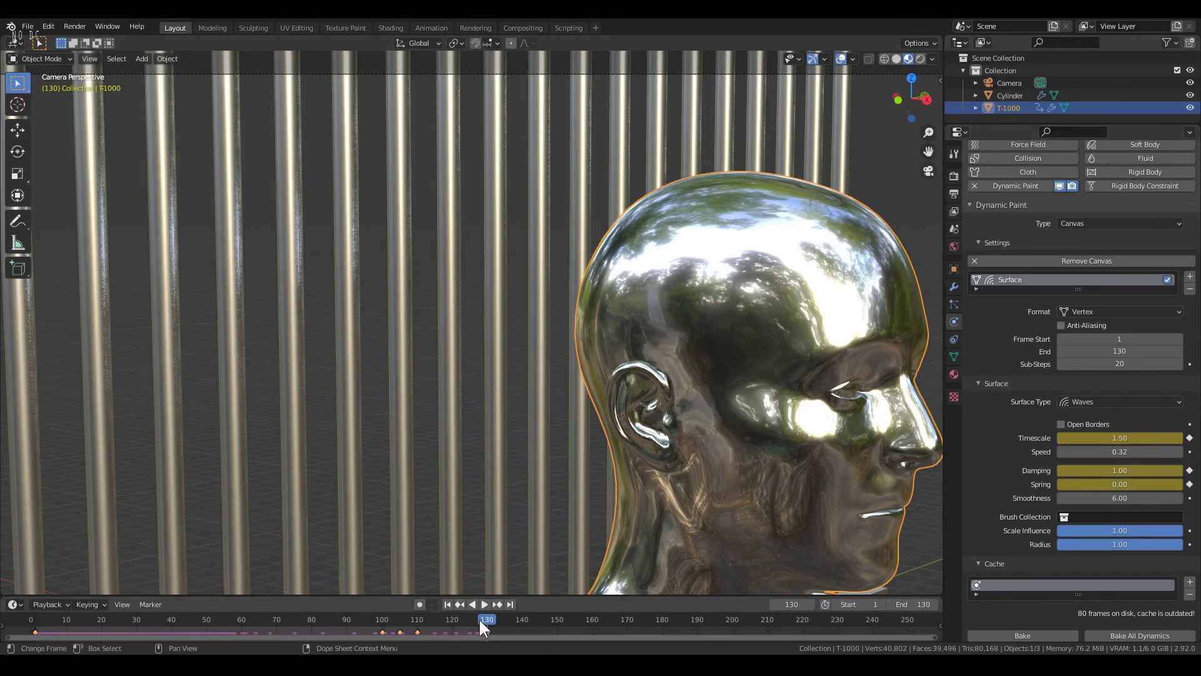
Keyframe the wave Speed at 0.32 on frame 110 and at 1.0 on frame 130
drag(480, 618, 418, 628)
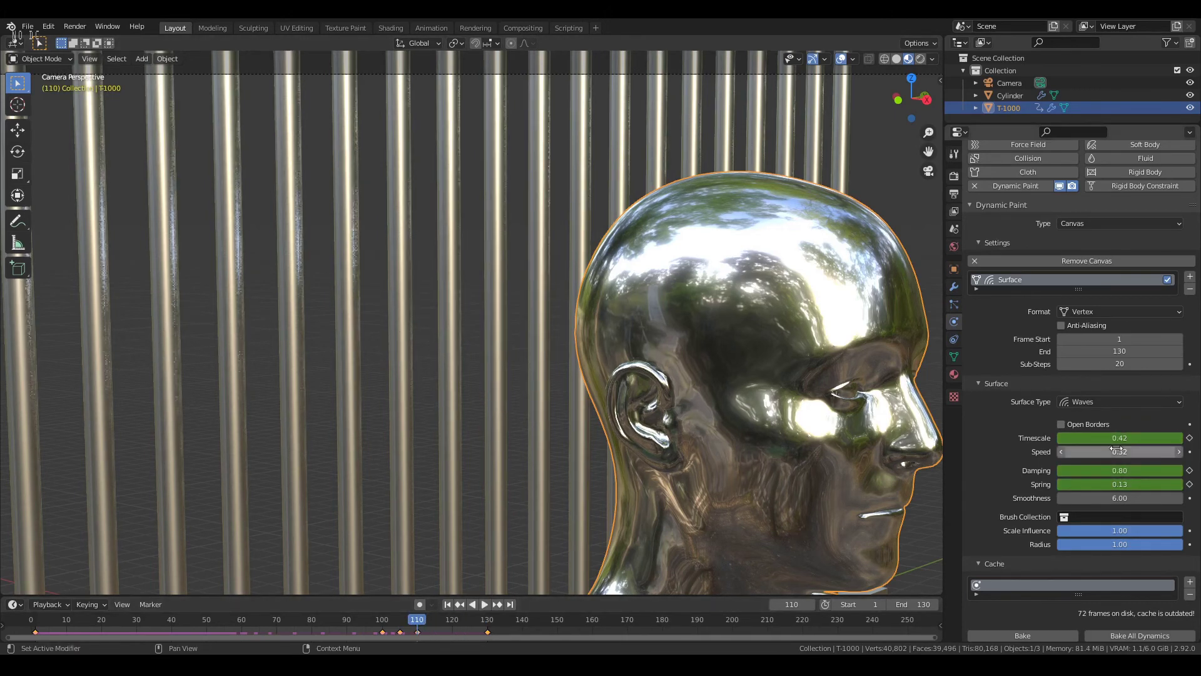
key(i)
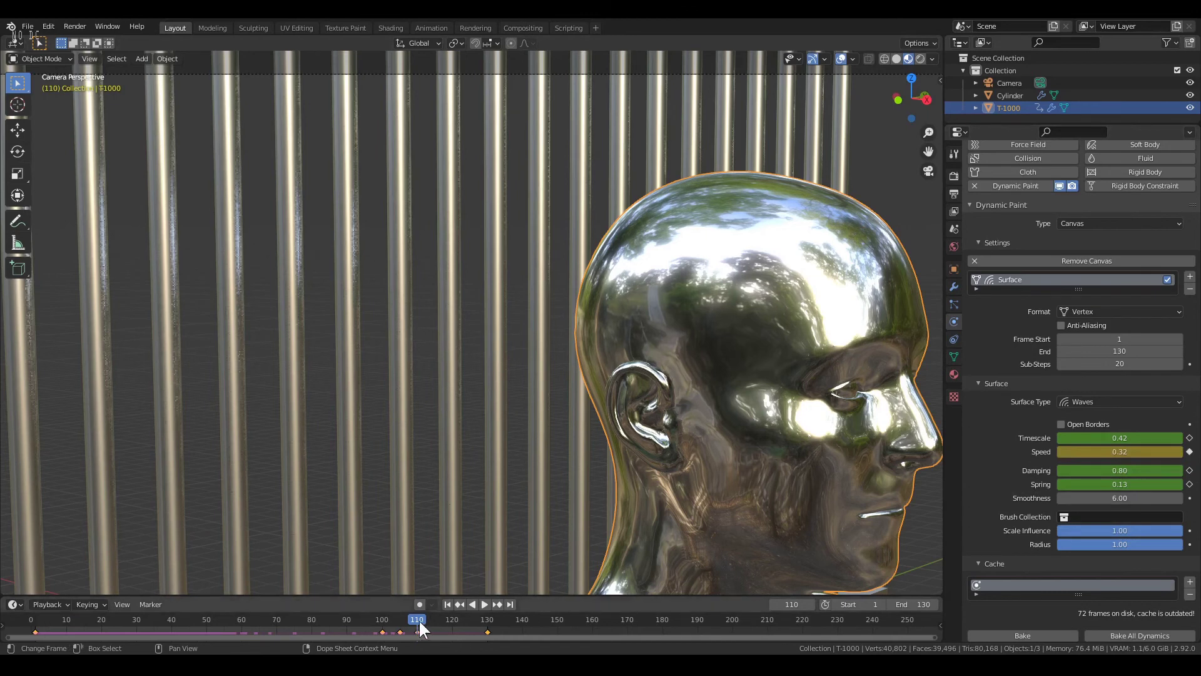
drag(418, 618, 486, 633)
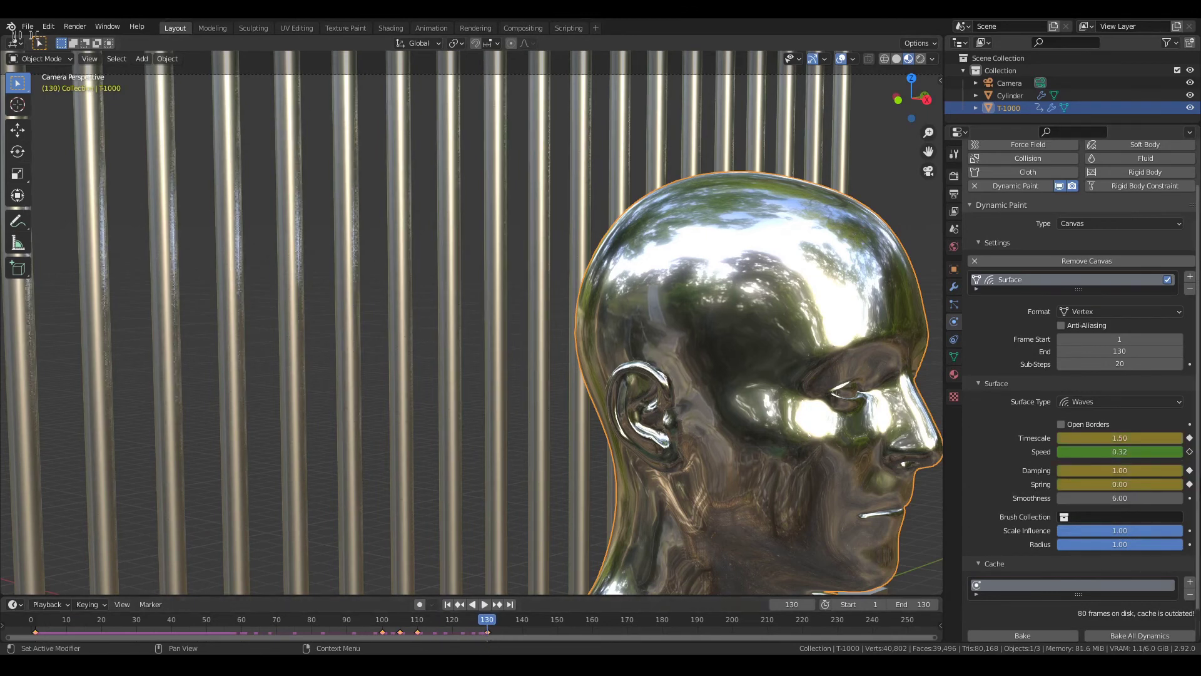
click(1139, 451)
text(1)
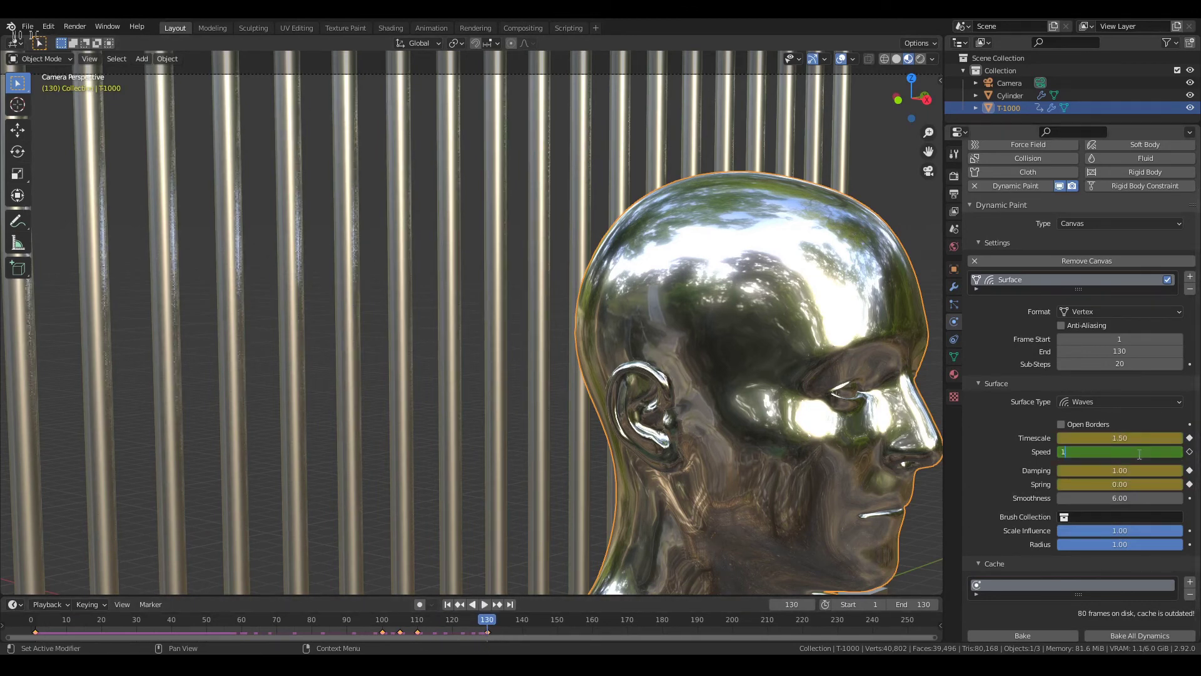
key(Return)
key(i)
scroll(1063, 447, down, 2)
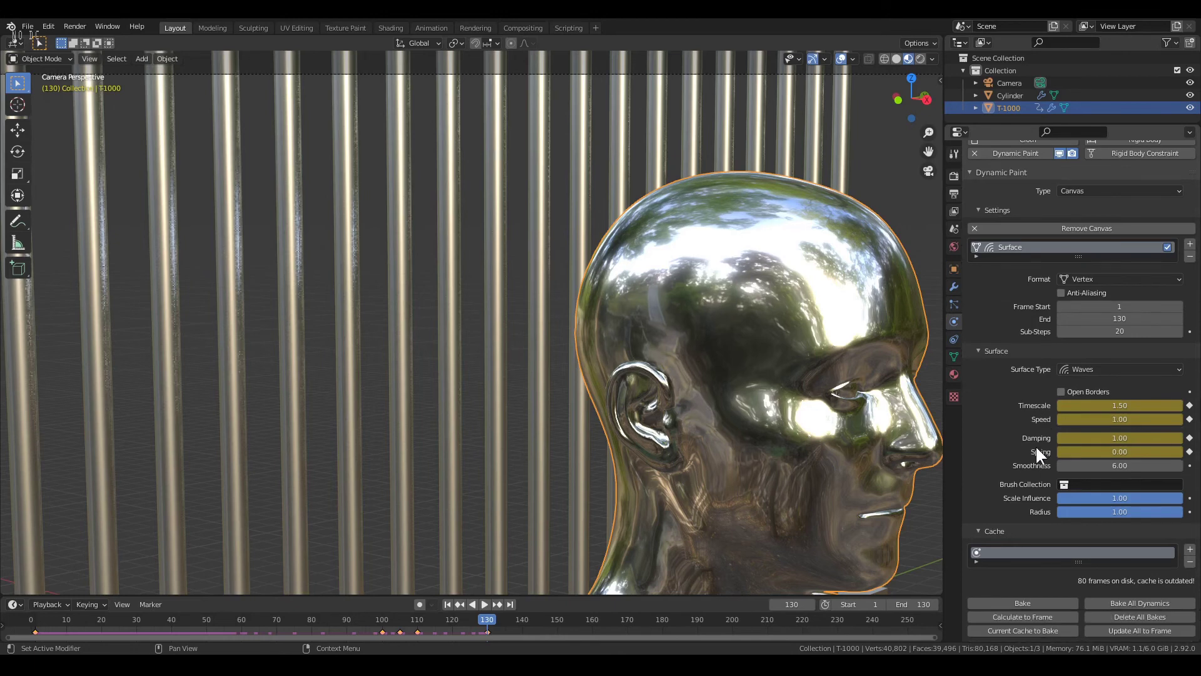
Bake the Dynamic Paint wave cache, then go back to frame 1
click(1015, 598)
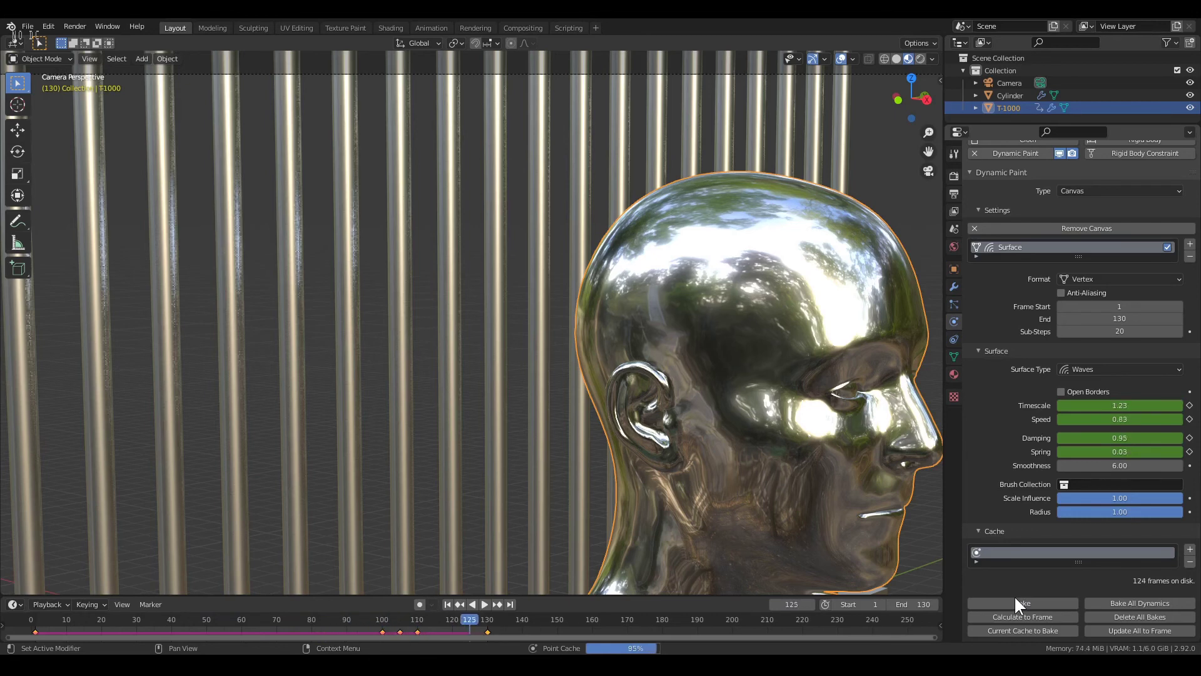
click(446, 602)
Switch the viewport to Rendered shading, angle it toward the cage base, and enlarge the 3D view and Outliner
click(919, 58)
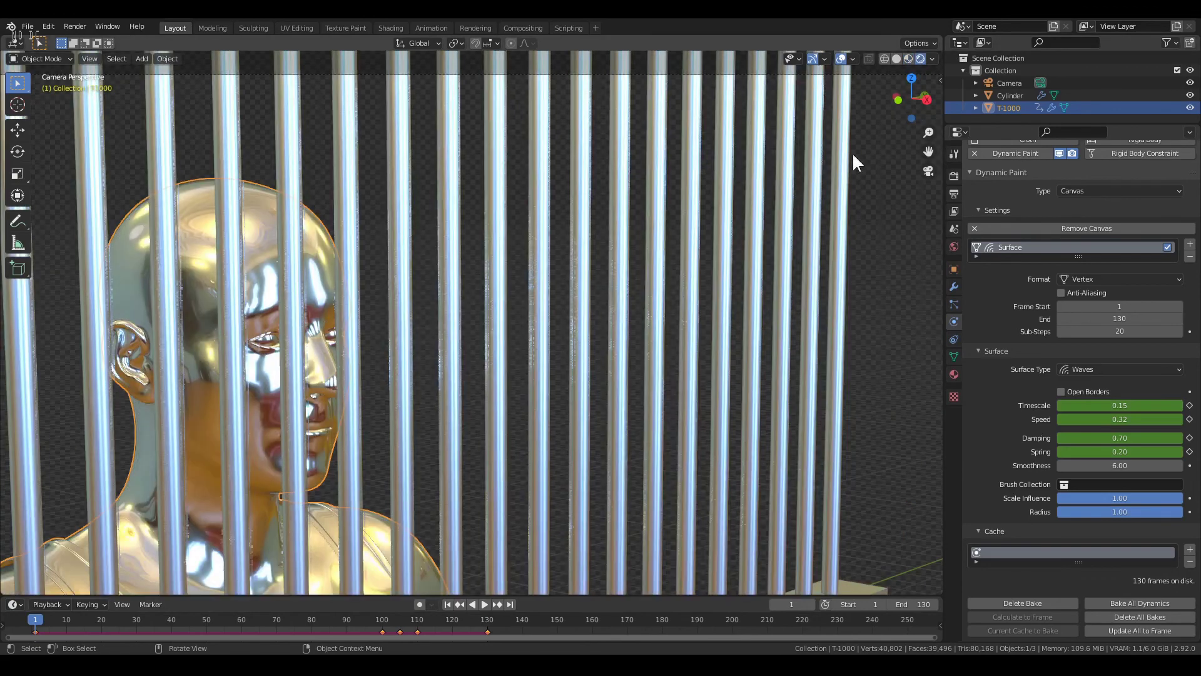
middle_drag(600, 389, 635, 351)
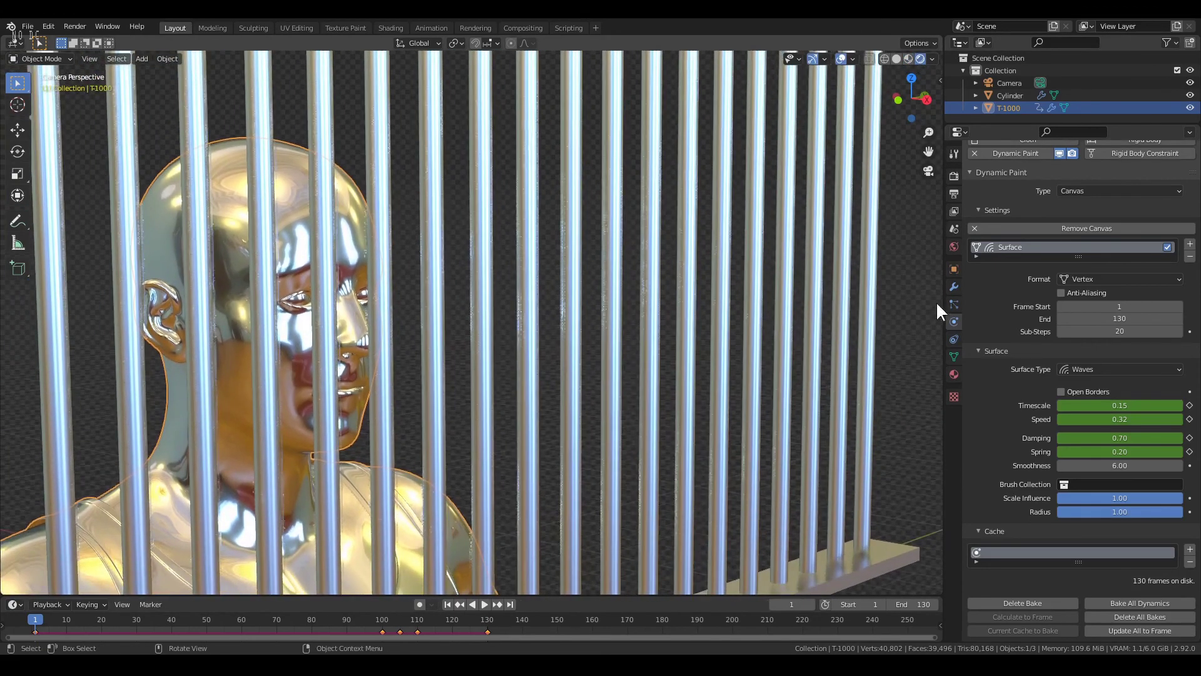
drag(943, 302, 1015, 306)
drag(1050, 125, 1053, 285)
scroll(666, 288, down, 4)
scroll(666, 288, up, 2)
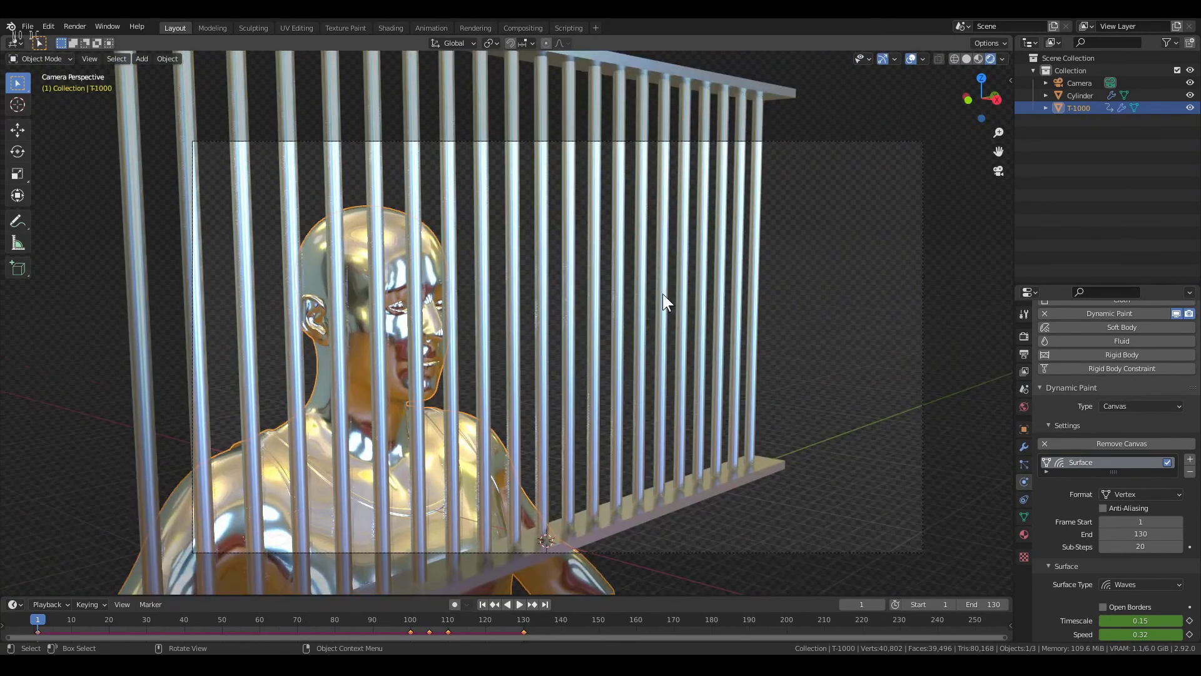
Play the baked ripple animation through to about frame 129
key(space)
scroll(662, 294, up, 1)
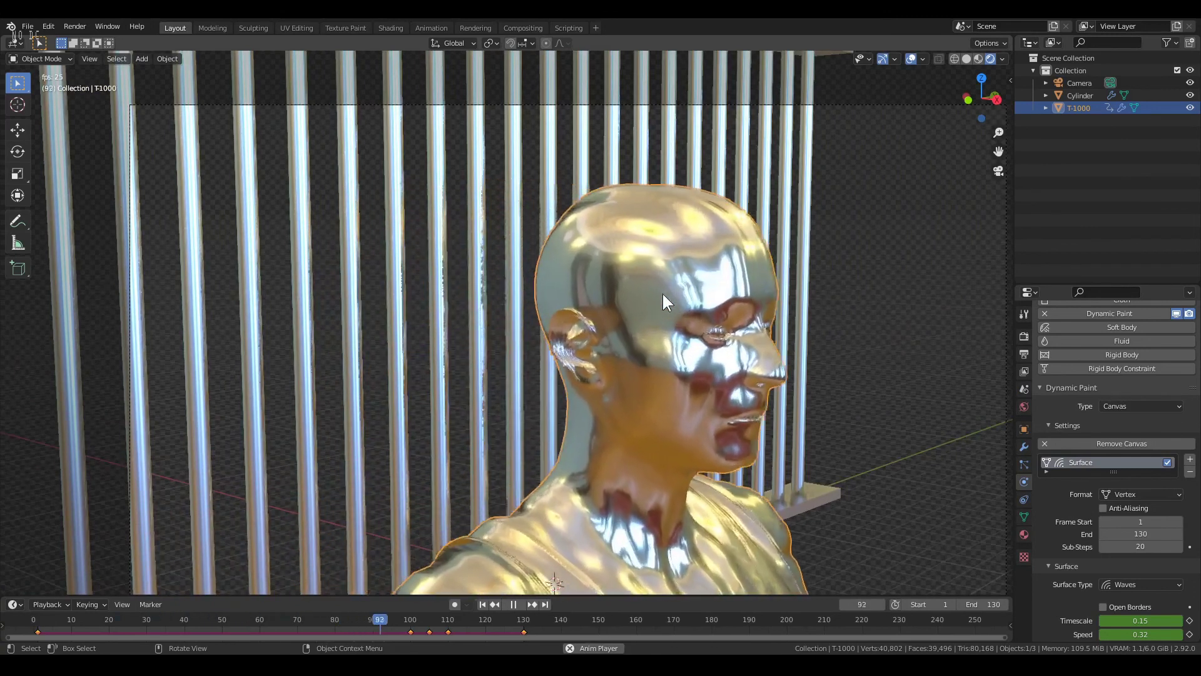
key(space)
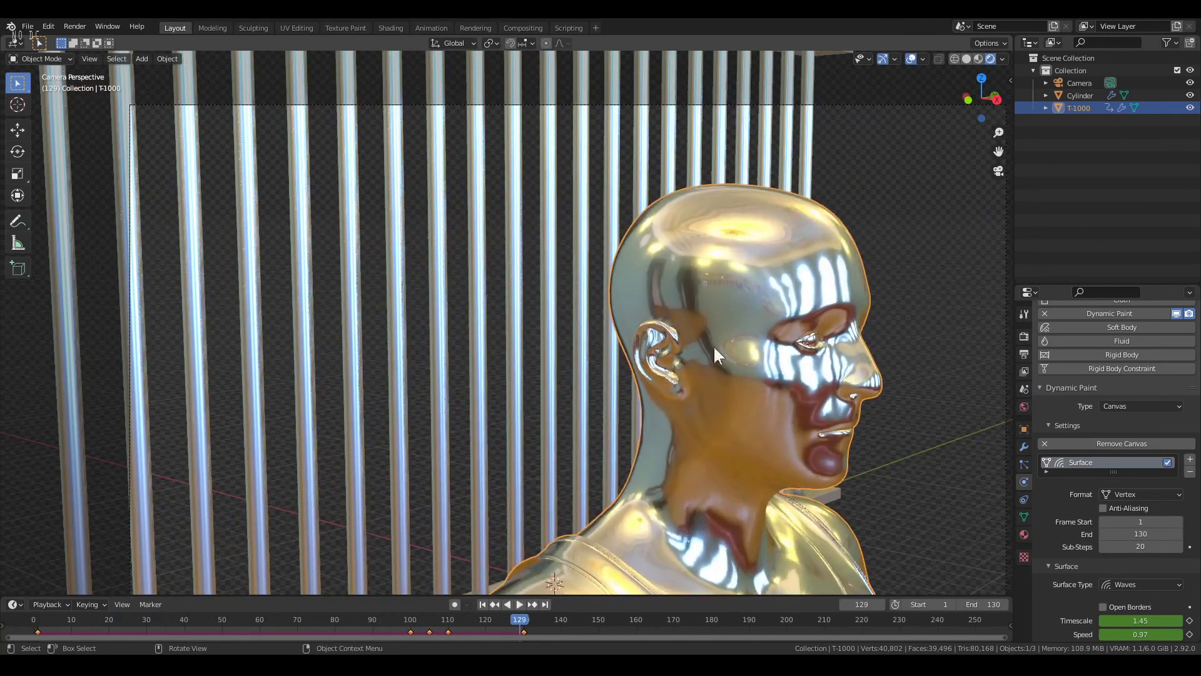